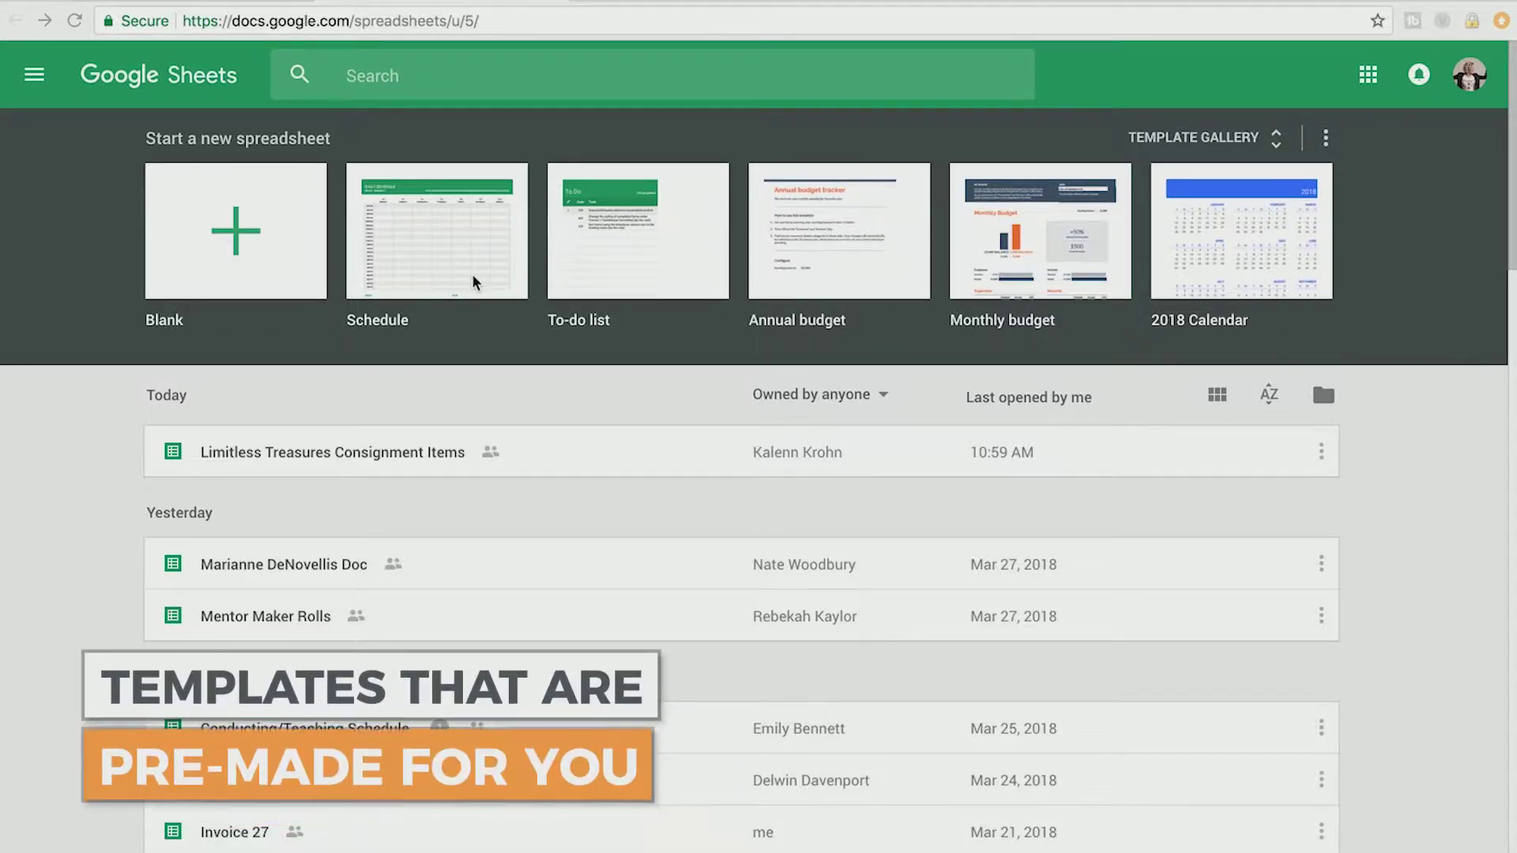
- Expand the Template Gallery to show all ready-made templates, such as Travel planner and Team roster
left_click(1275, 146)
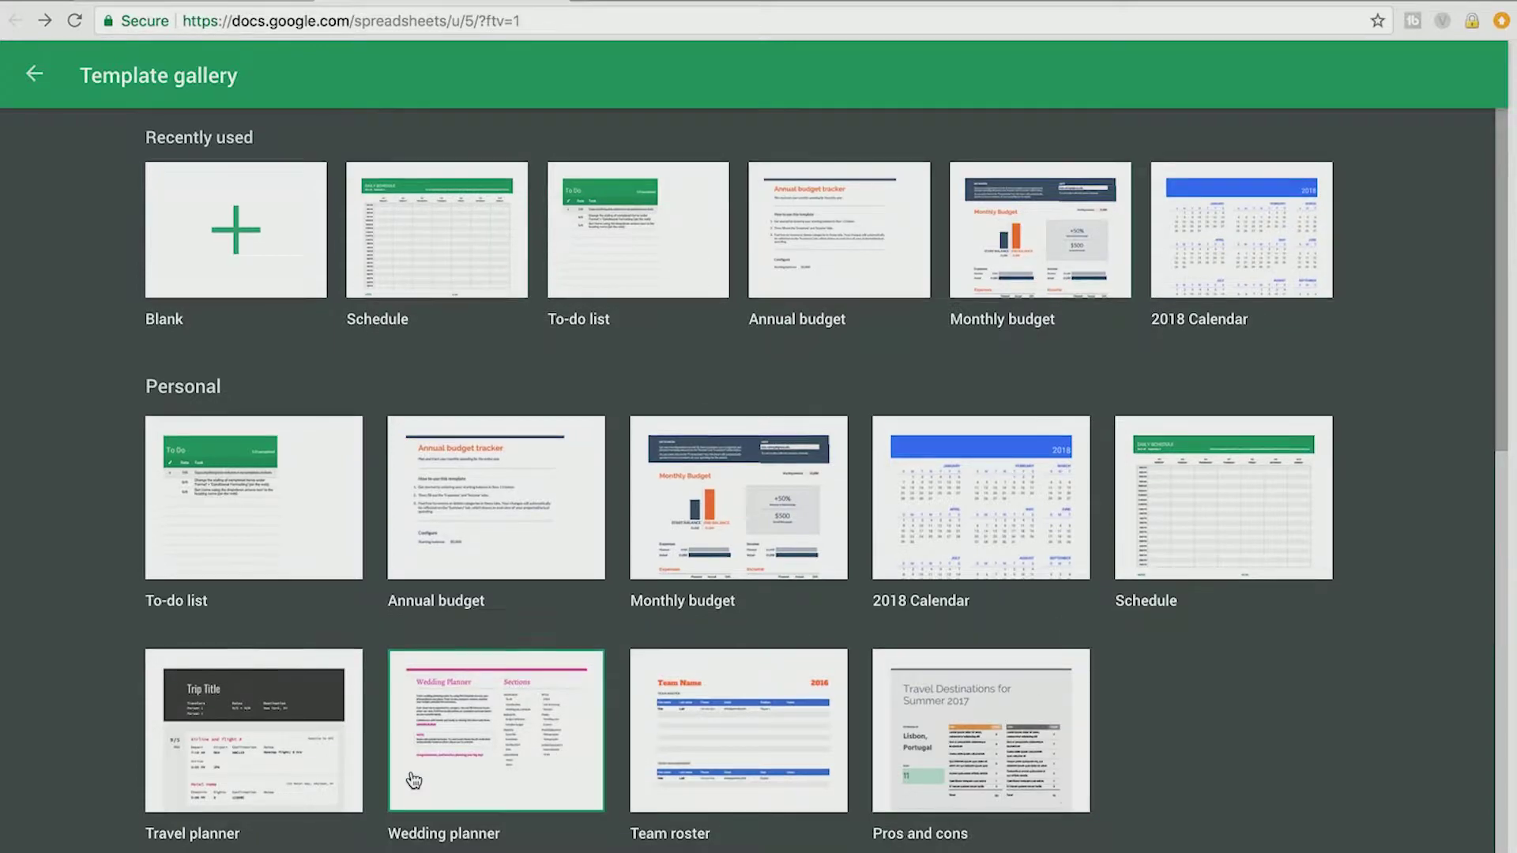
- Browse the template gallery sections, then return to the Sheets home page
scroll(412, 780, "down", 9)
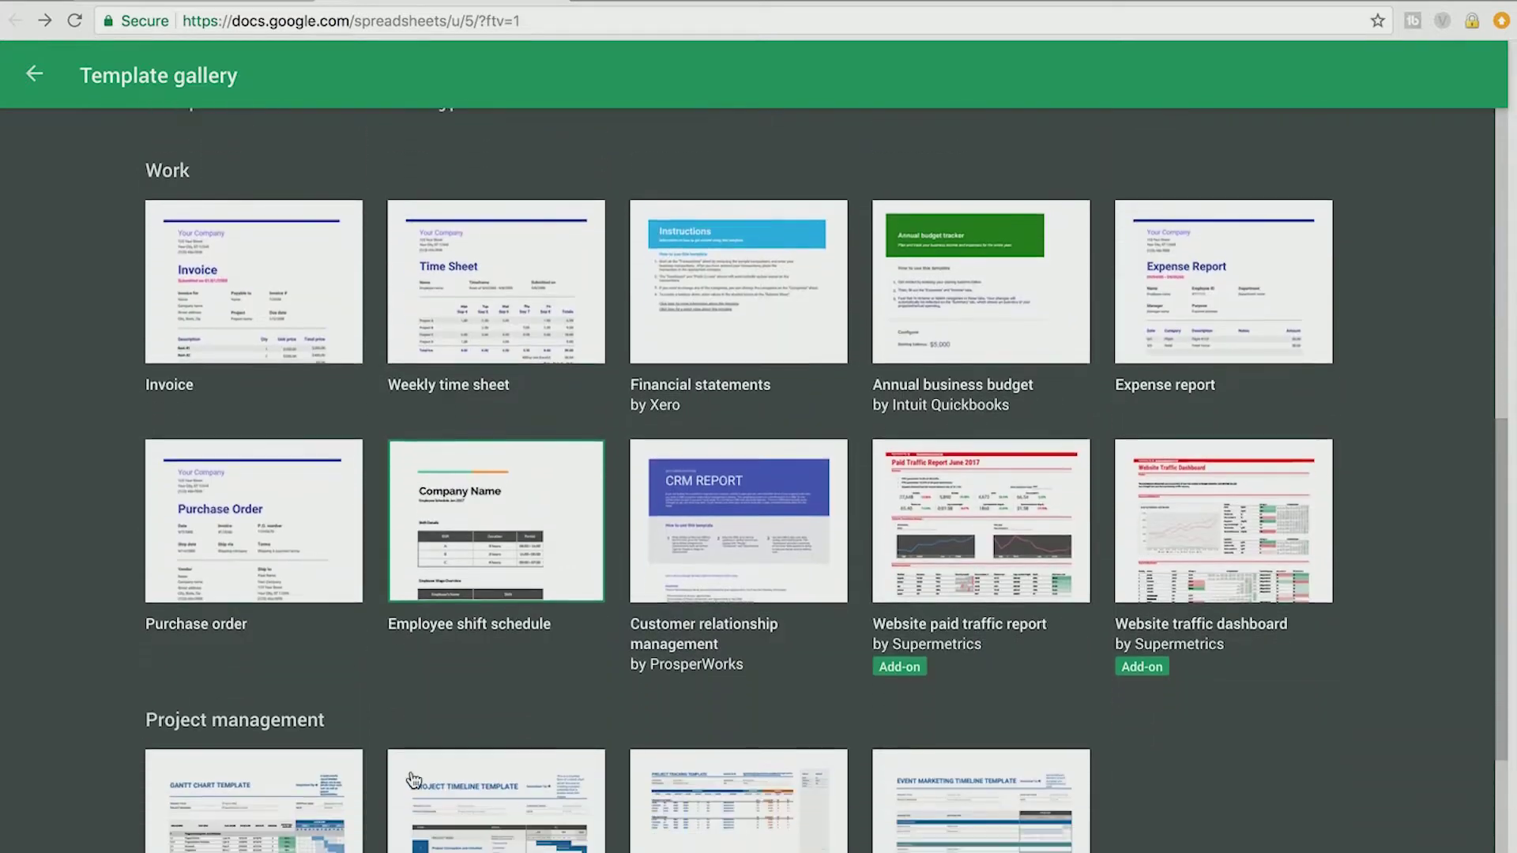
scroll(412, 780, "down", 5)
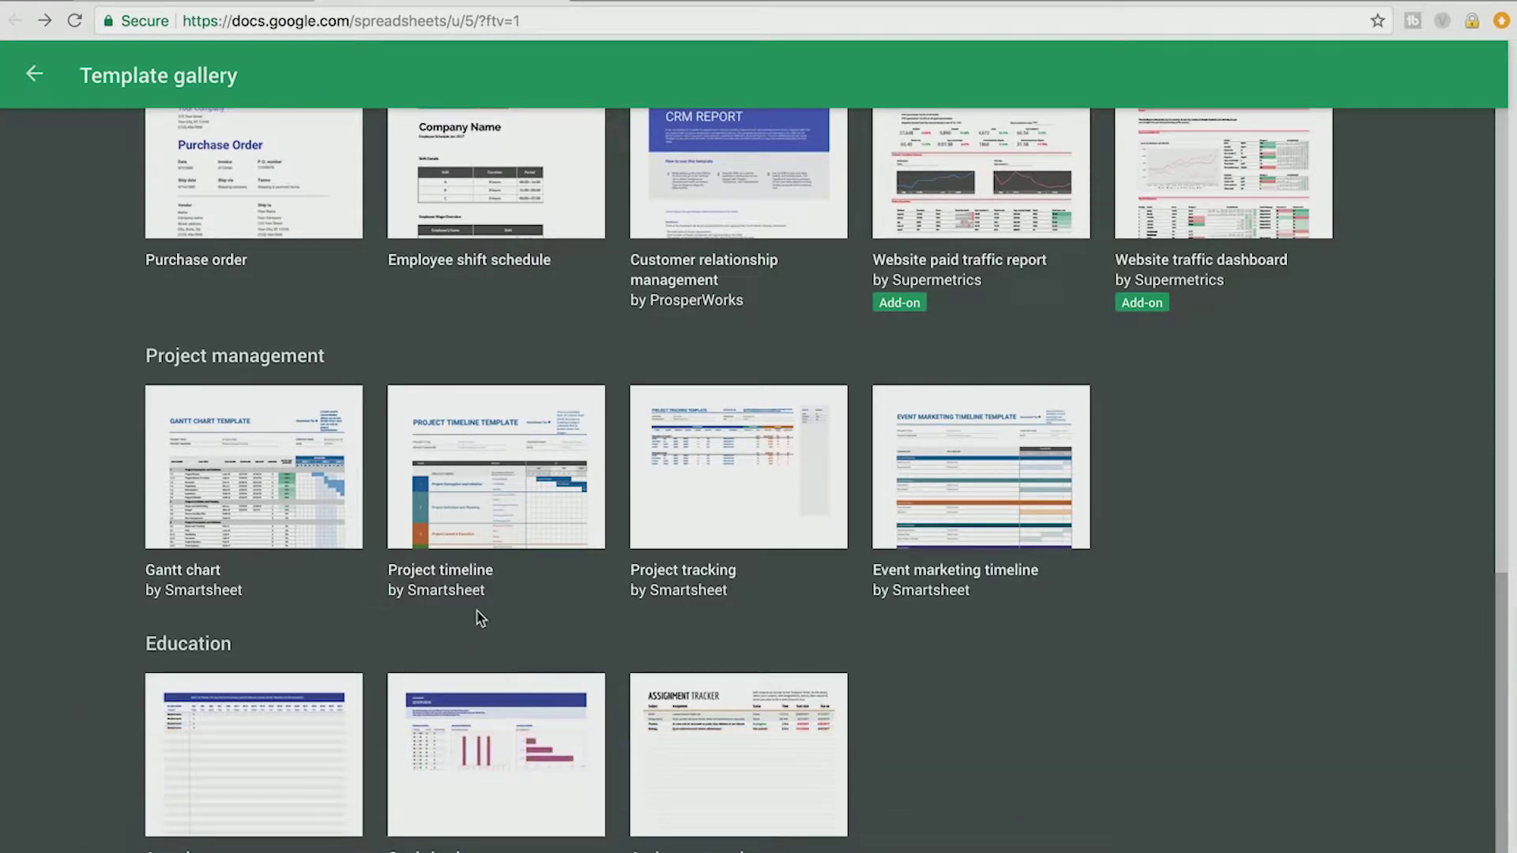
scroll(480, 617, "up", 5)
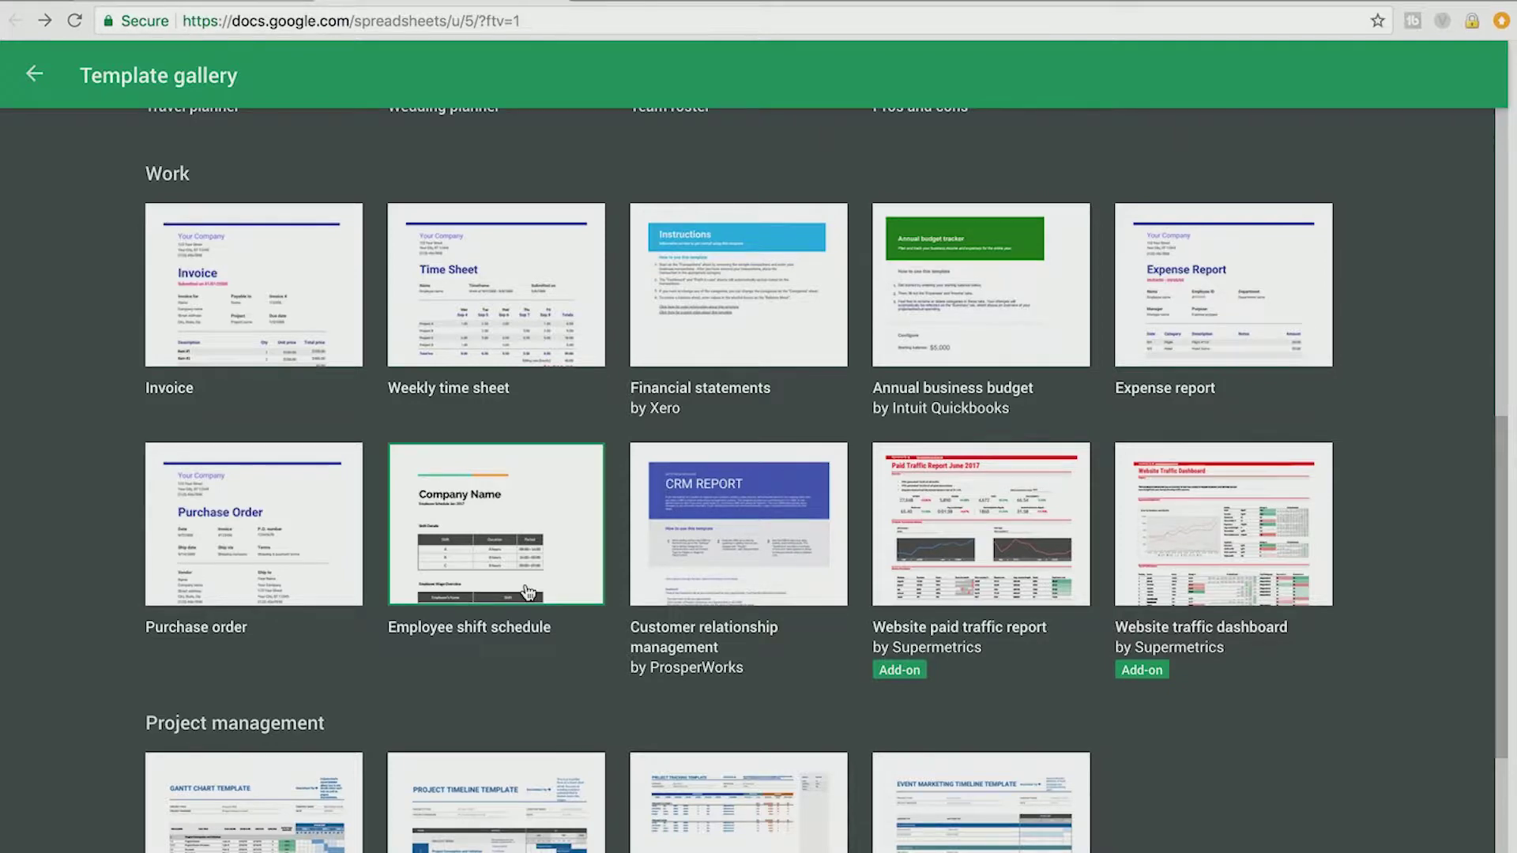
scroll(528, 592, "up", 8)
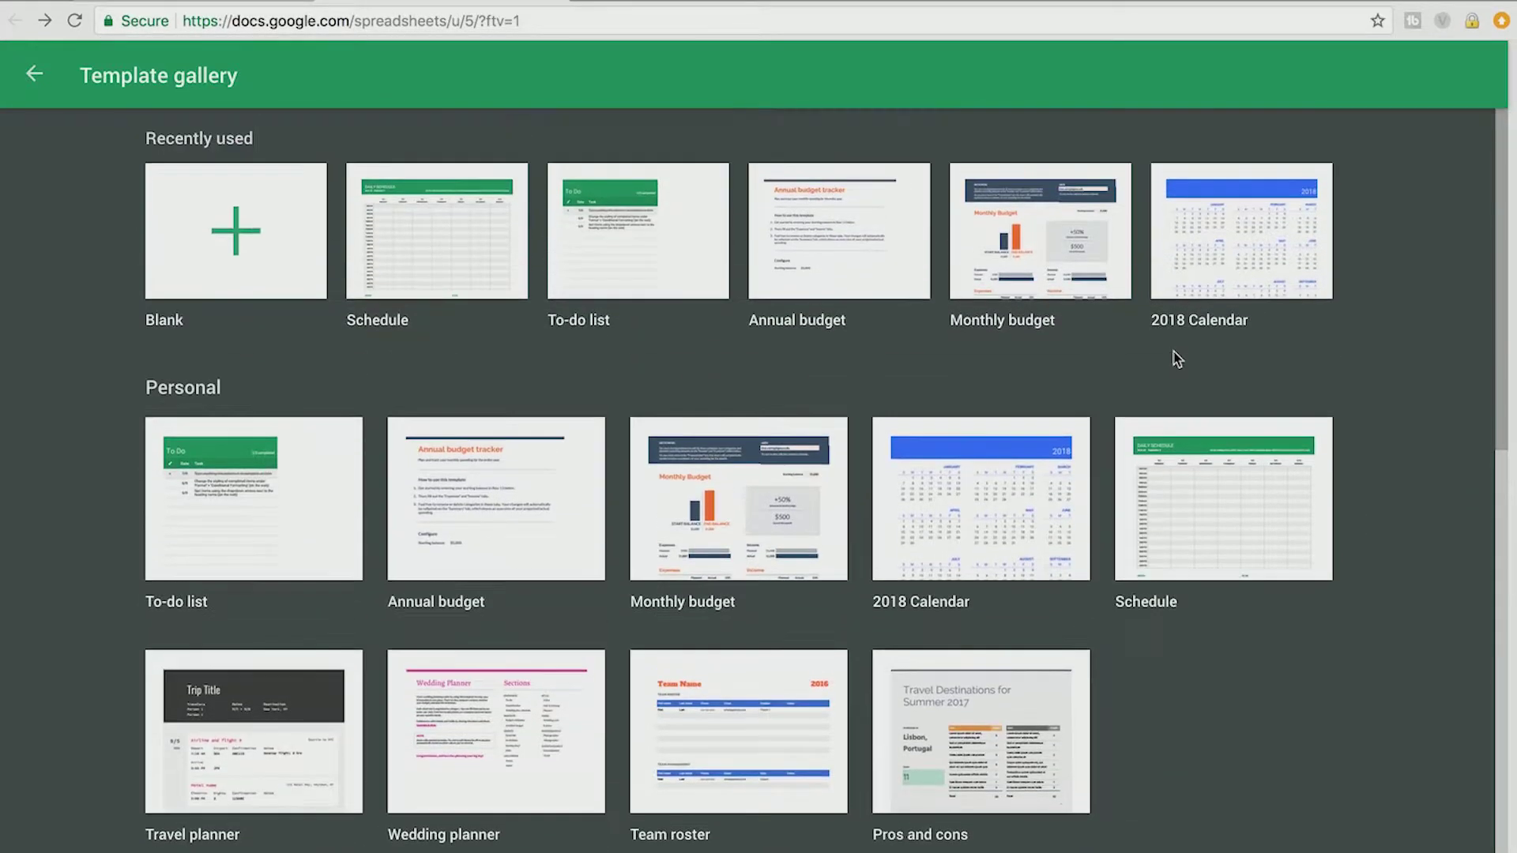
left_click(35, 74)
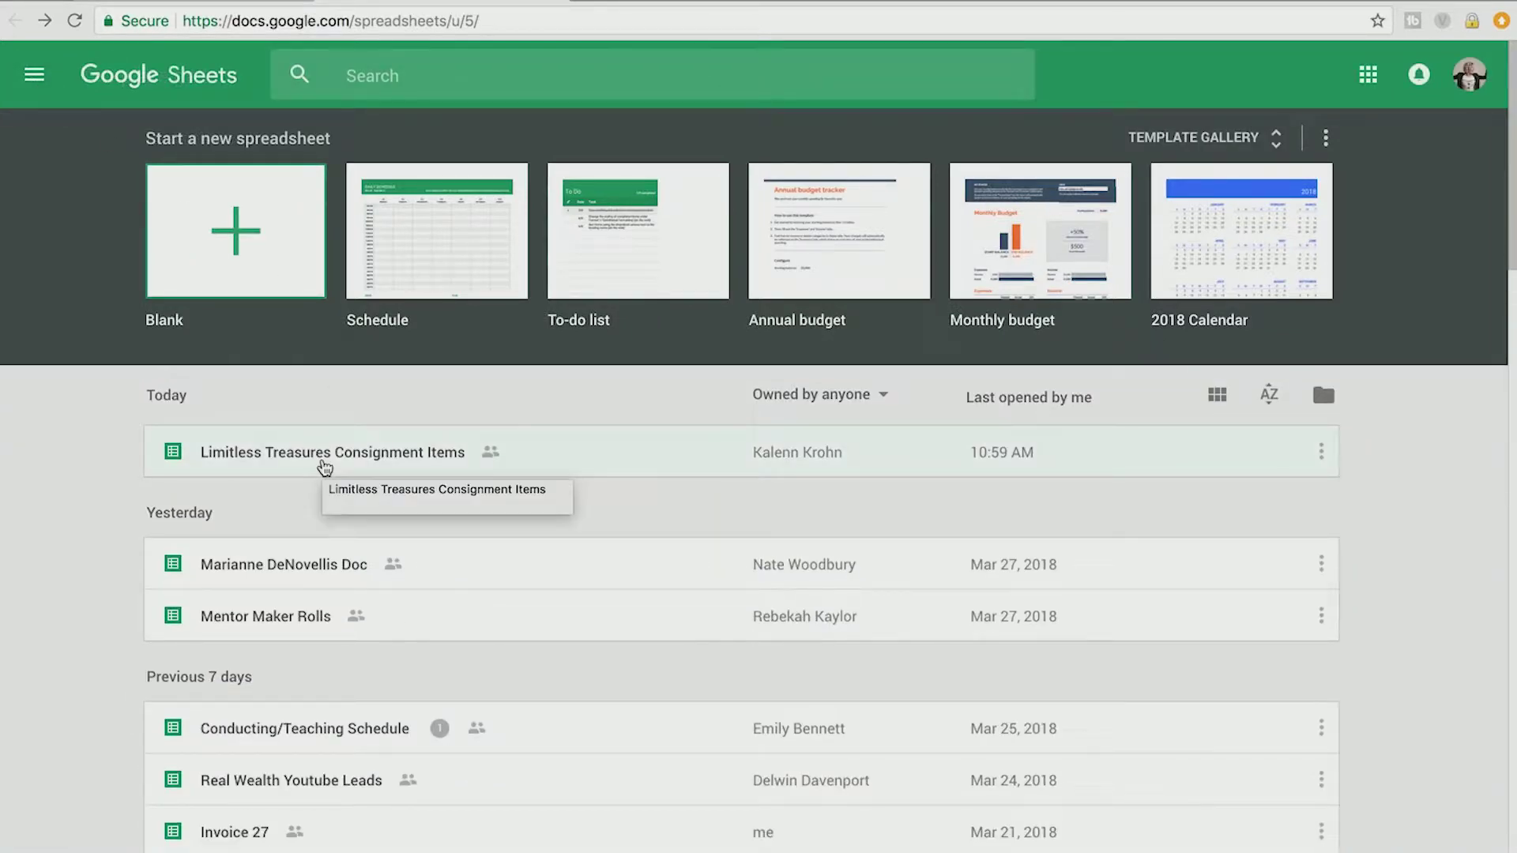
- Open the Limitless Treasures Consignment Items spreadsheet and show its comments thread
left_click(324, 468)
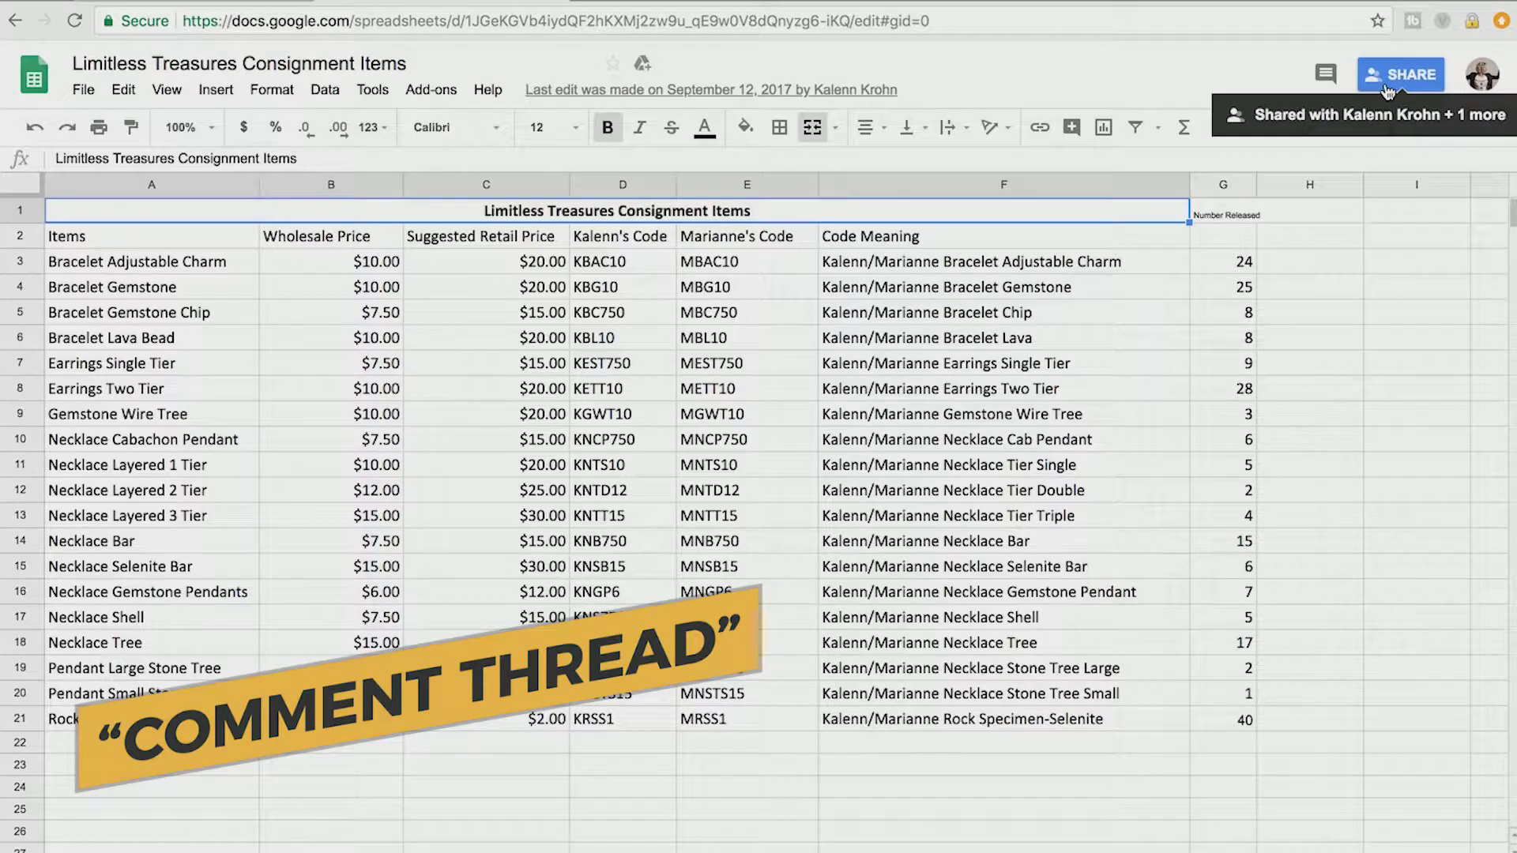
left_click(1325, 79)
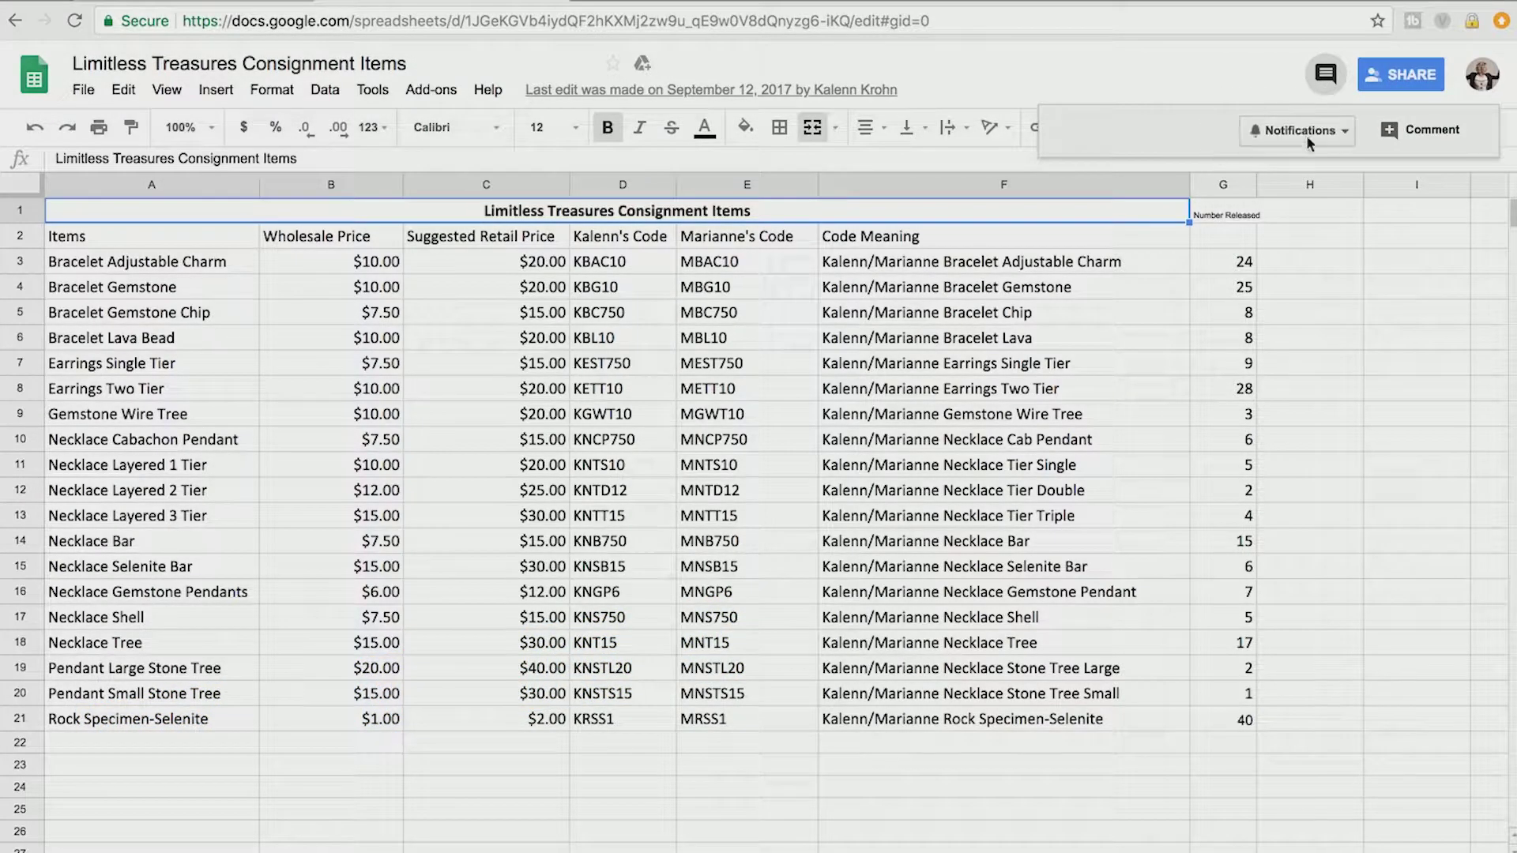
- Draft a comment on the title cell reading 'I'm editing this live on my YouTube channel'
left_click(1404, 134)
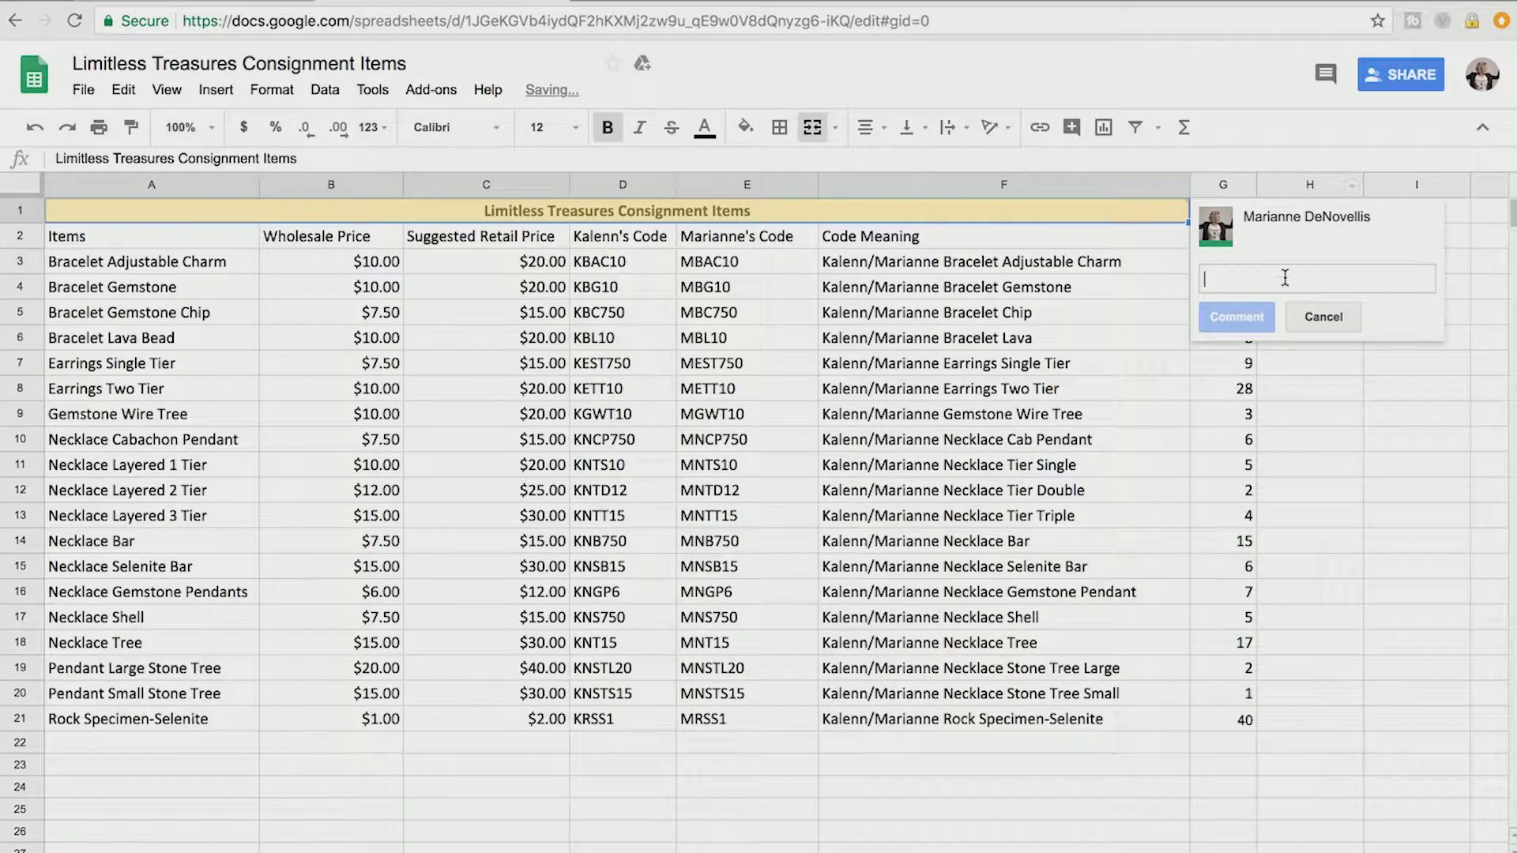
type("I;m e")
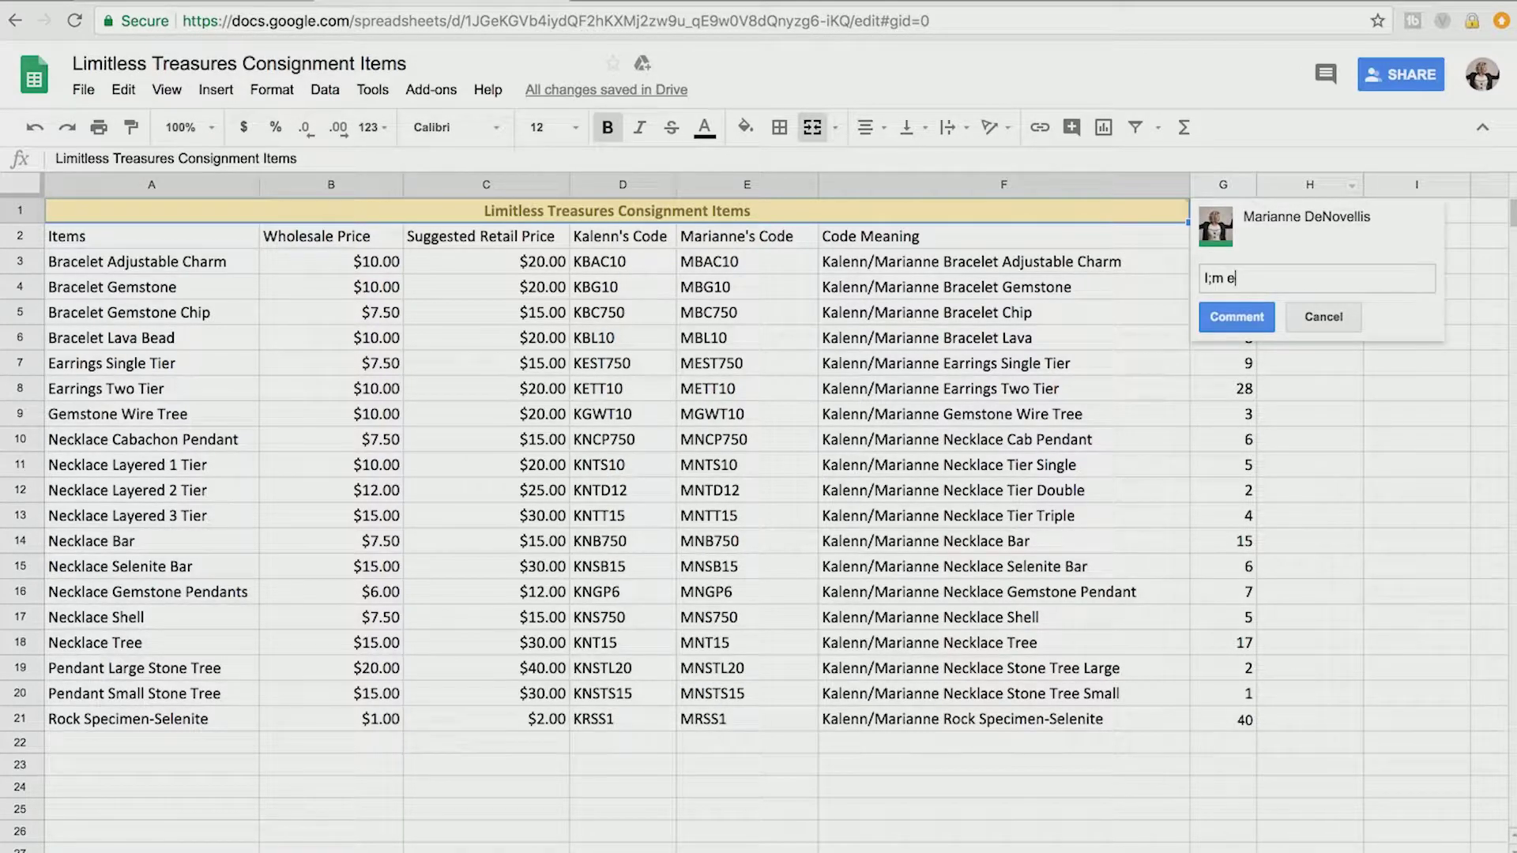
type("diting this live on my YouTub")
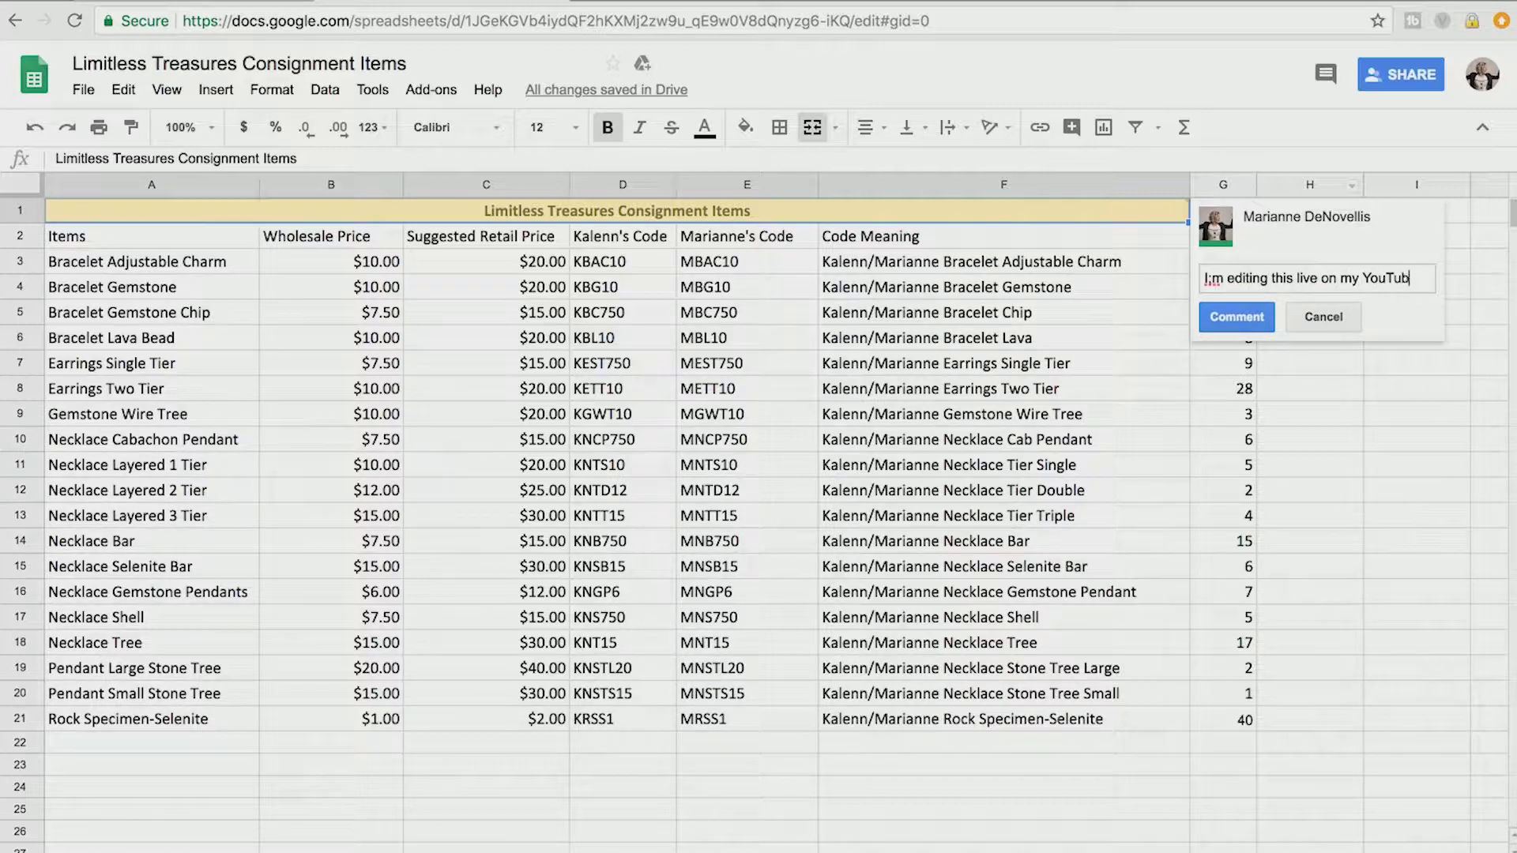
type("e chal")
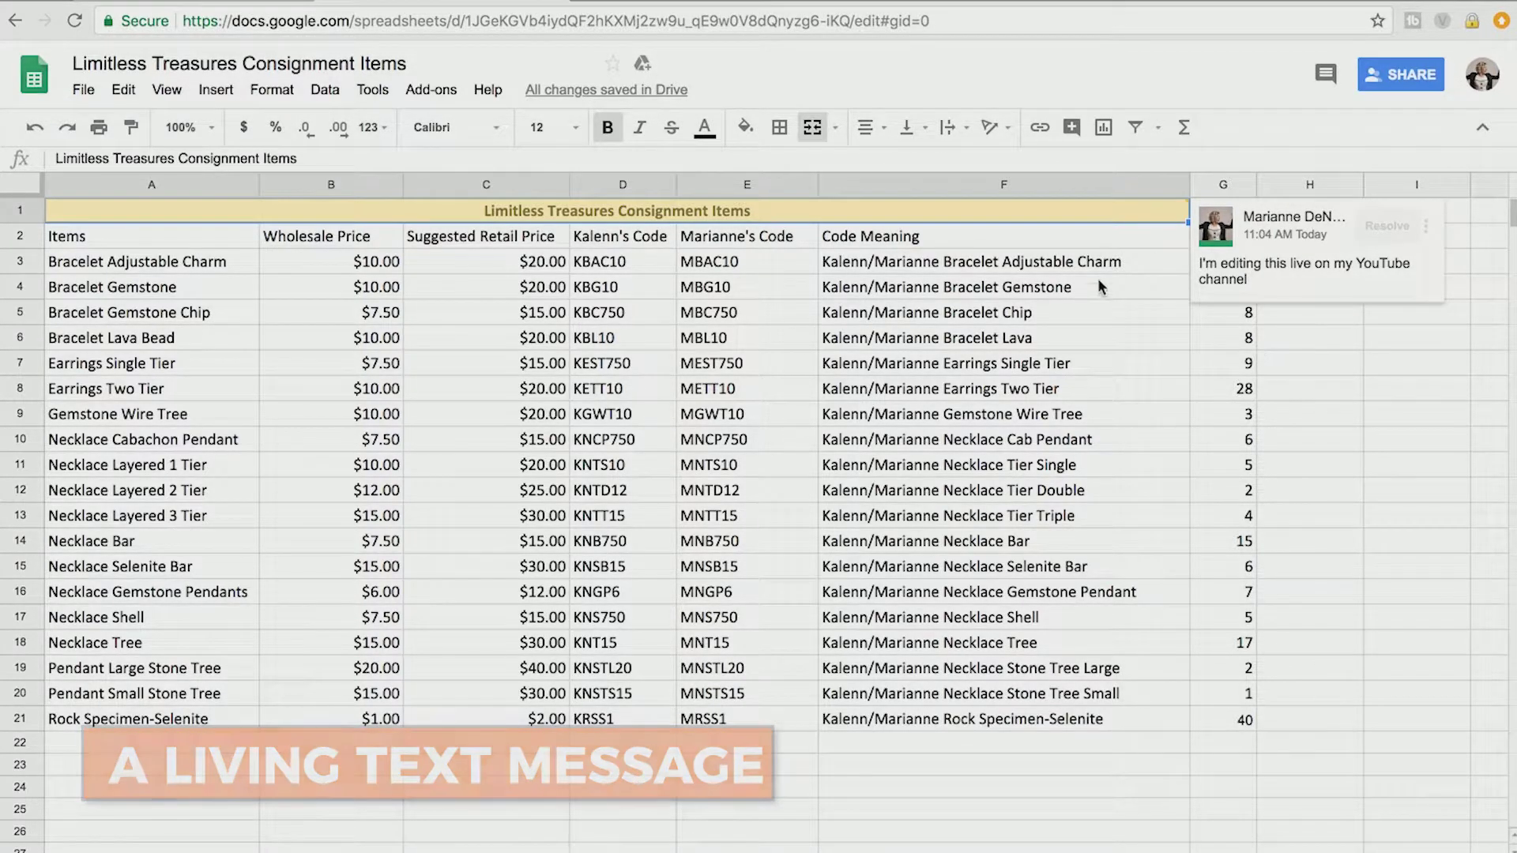
- Select the title cell and resolve its comment so it disappears from the sheet
left_click(1027, 237)
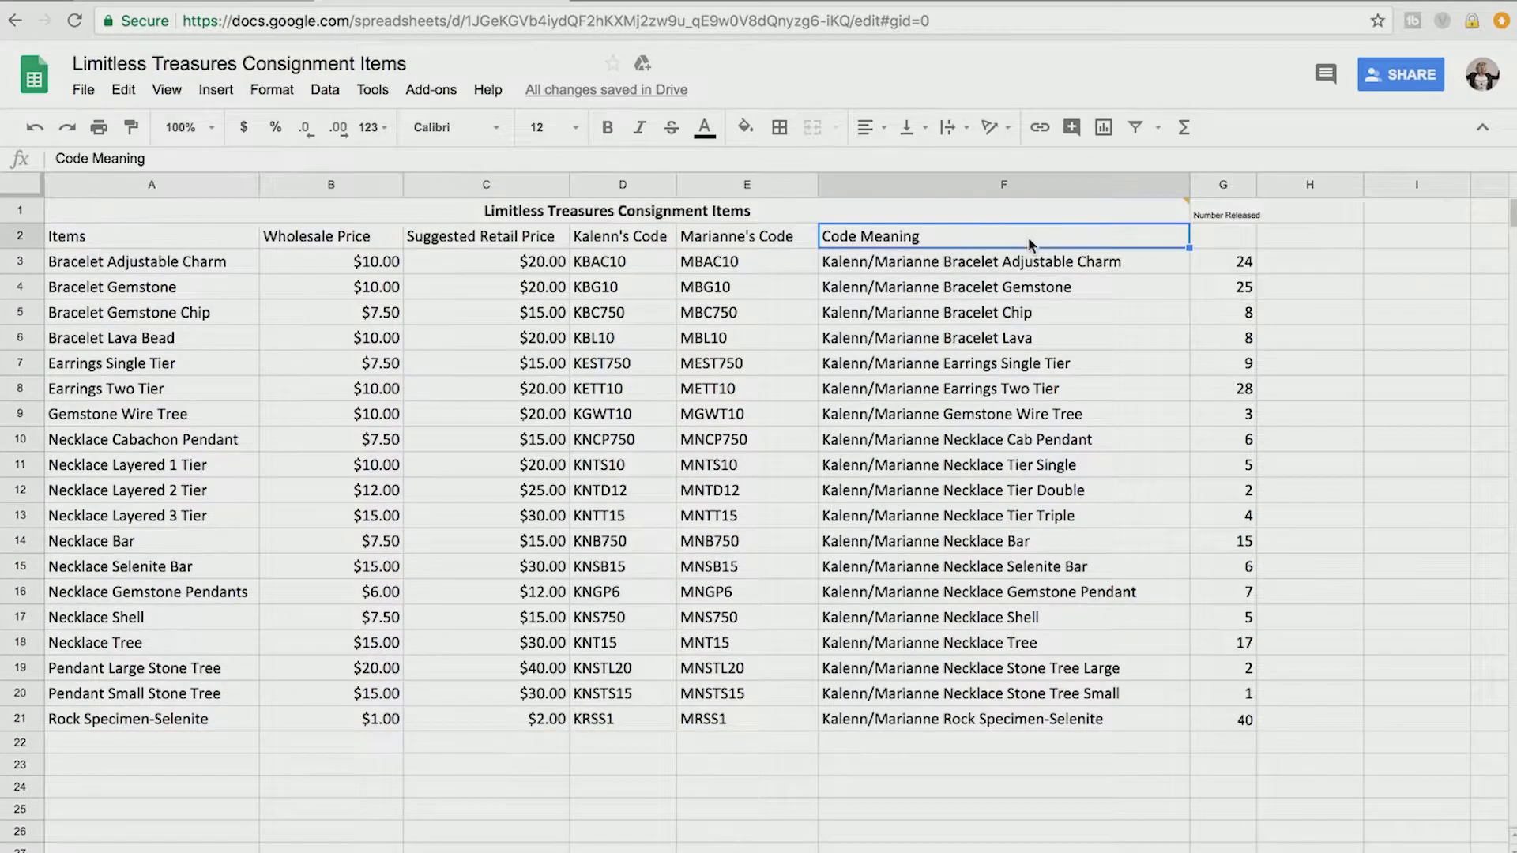
left_click(1002, 209)
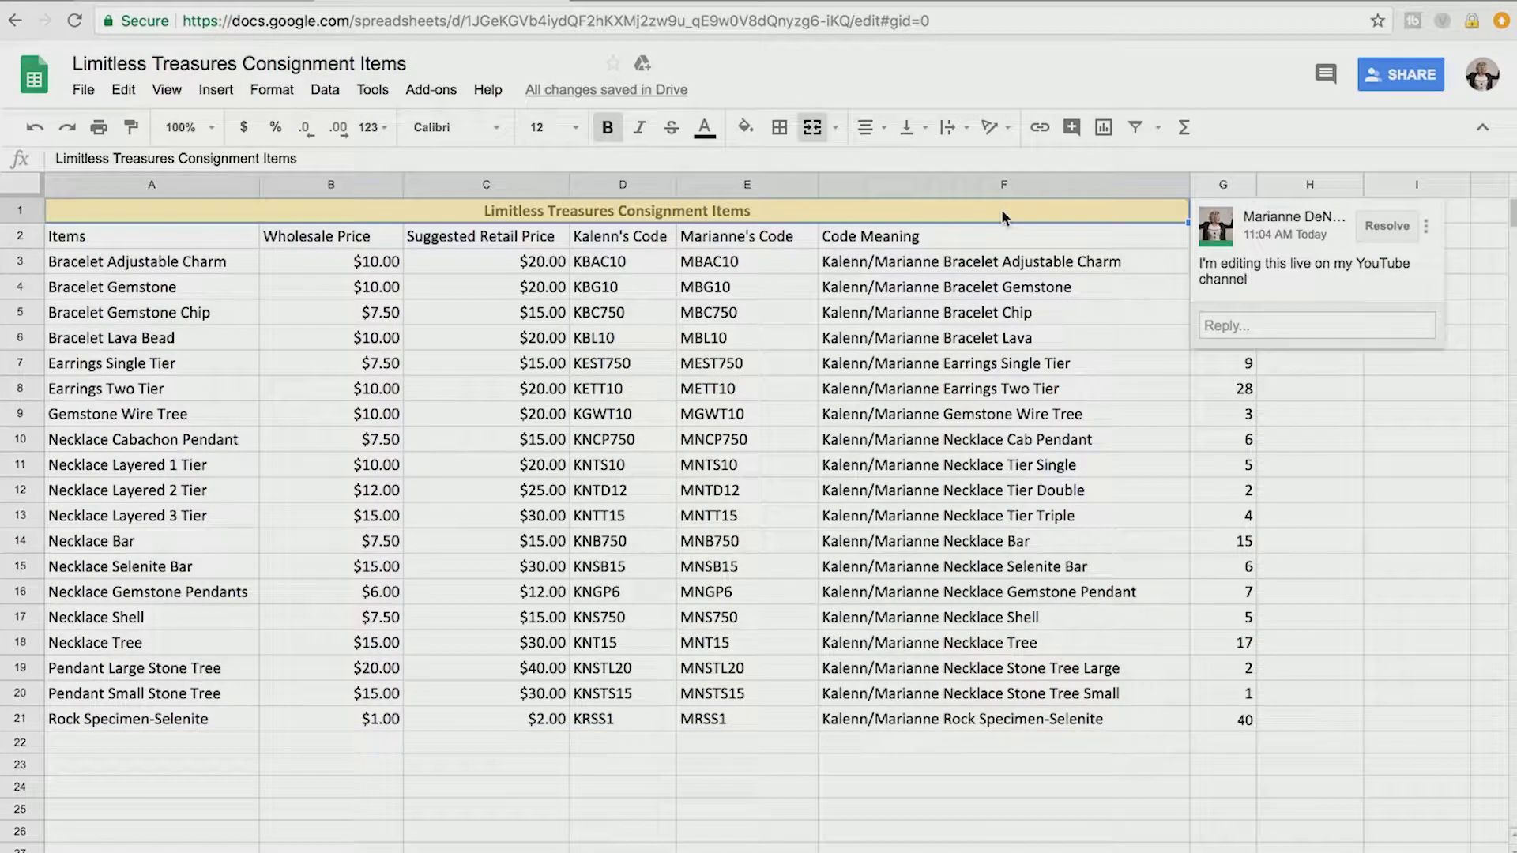
left_click(1007, 242)
mouse_move(1187, 202)
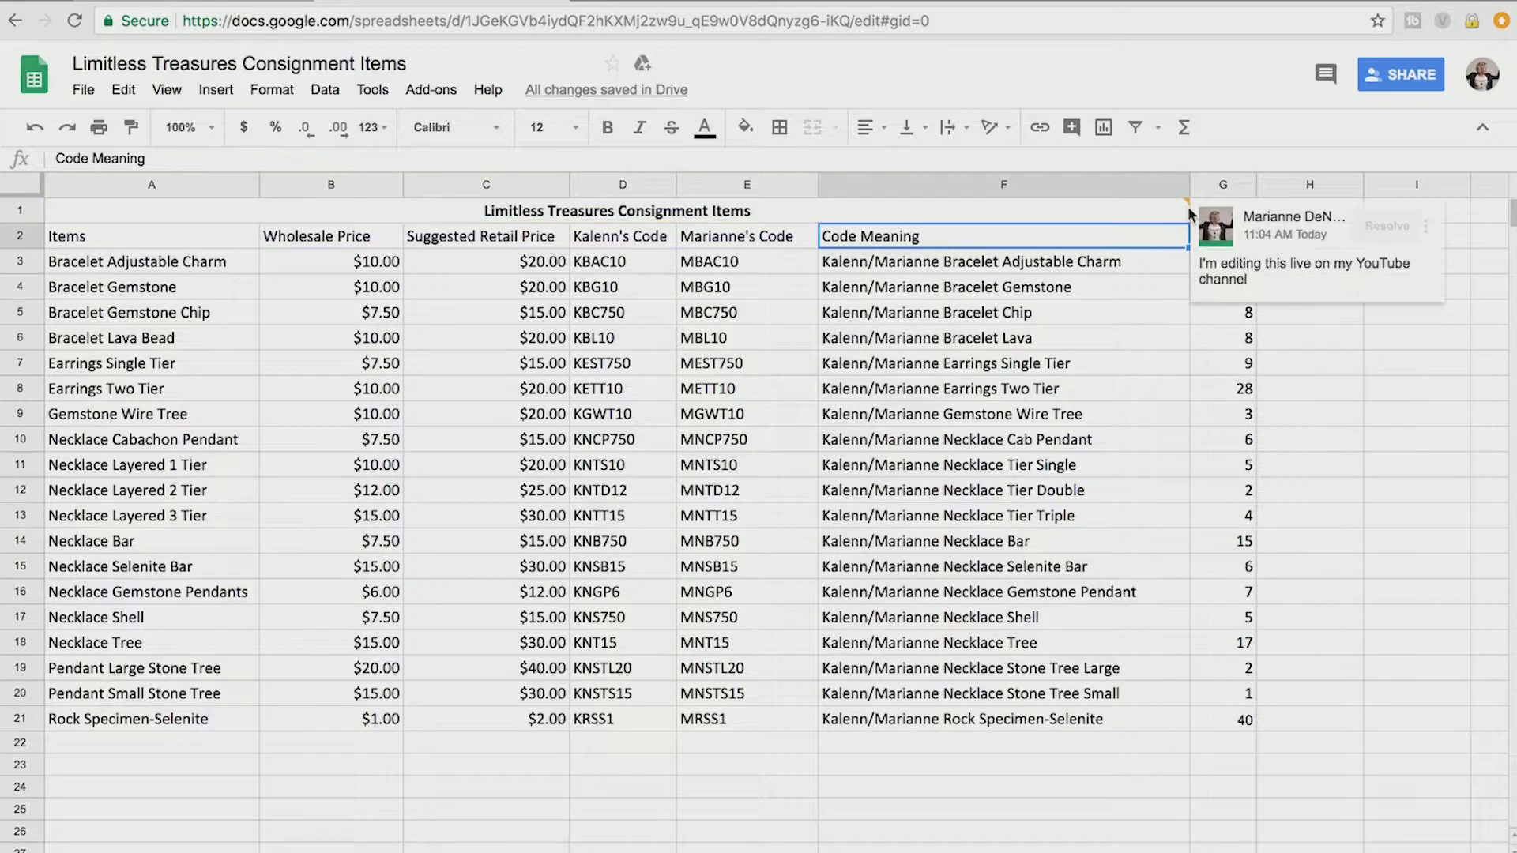
left_click(1183, 206)
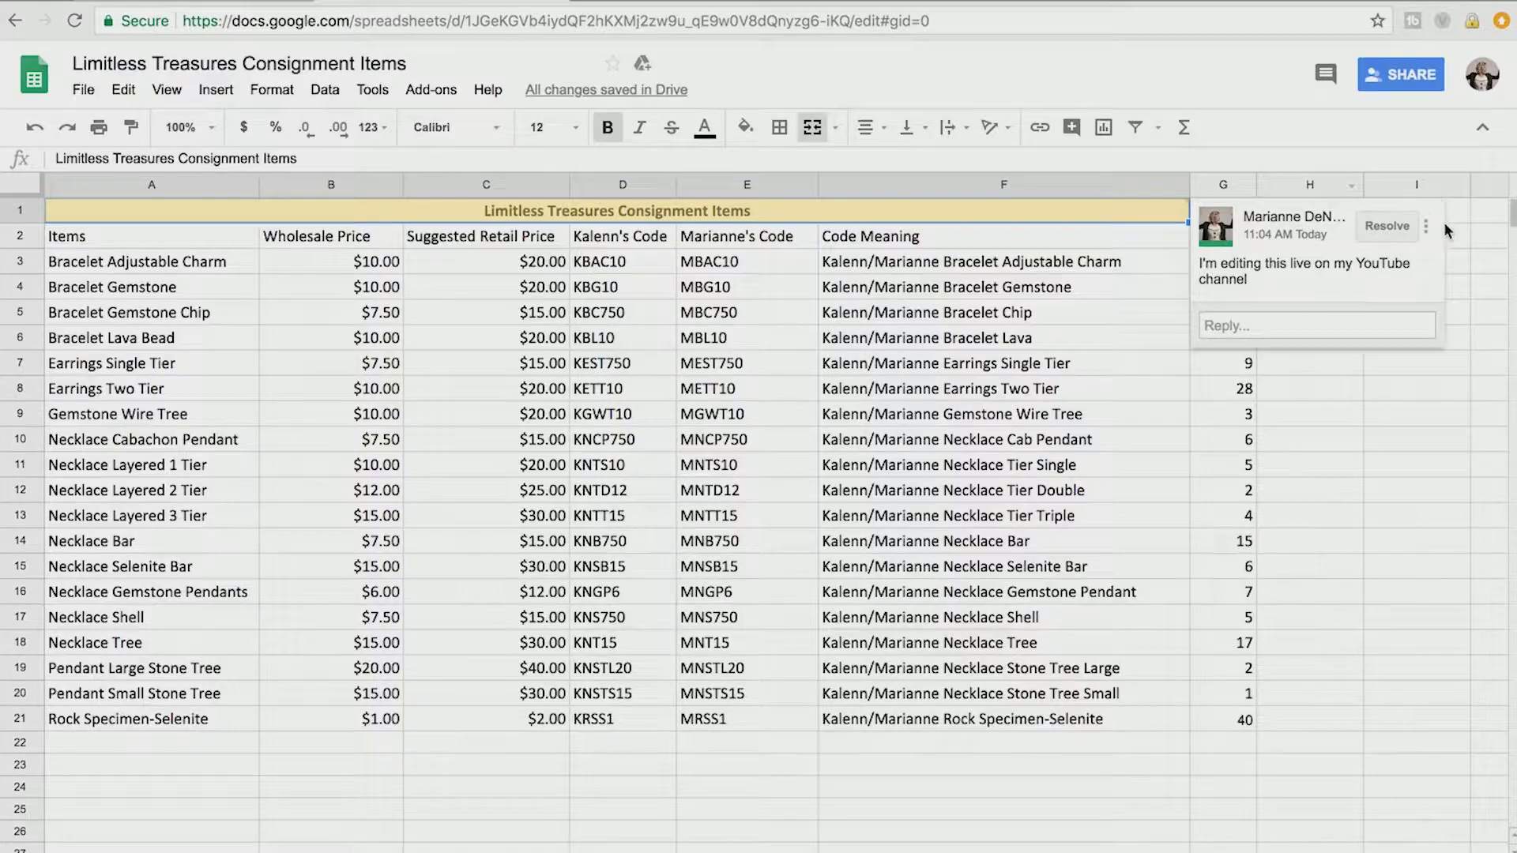
left_click(1393, 234)
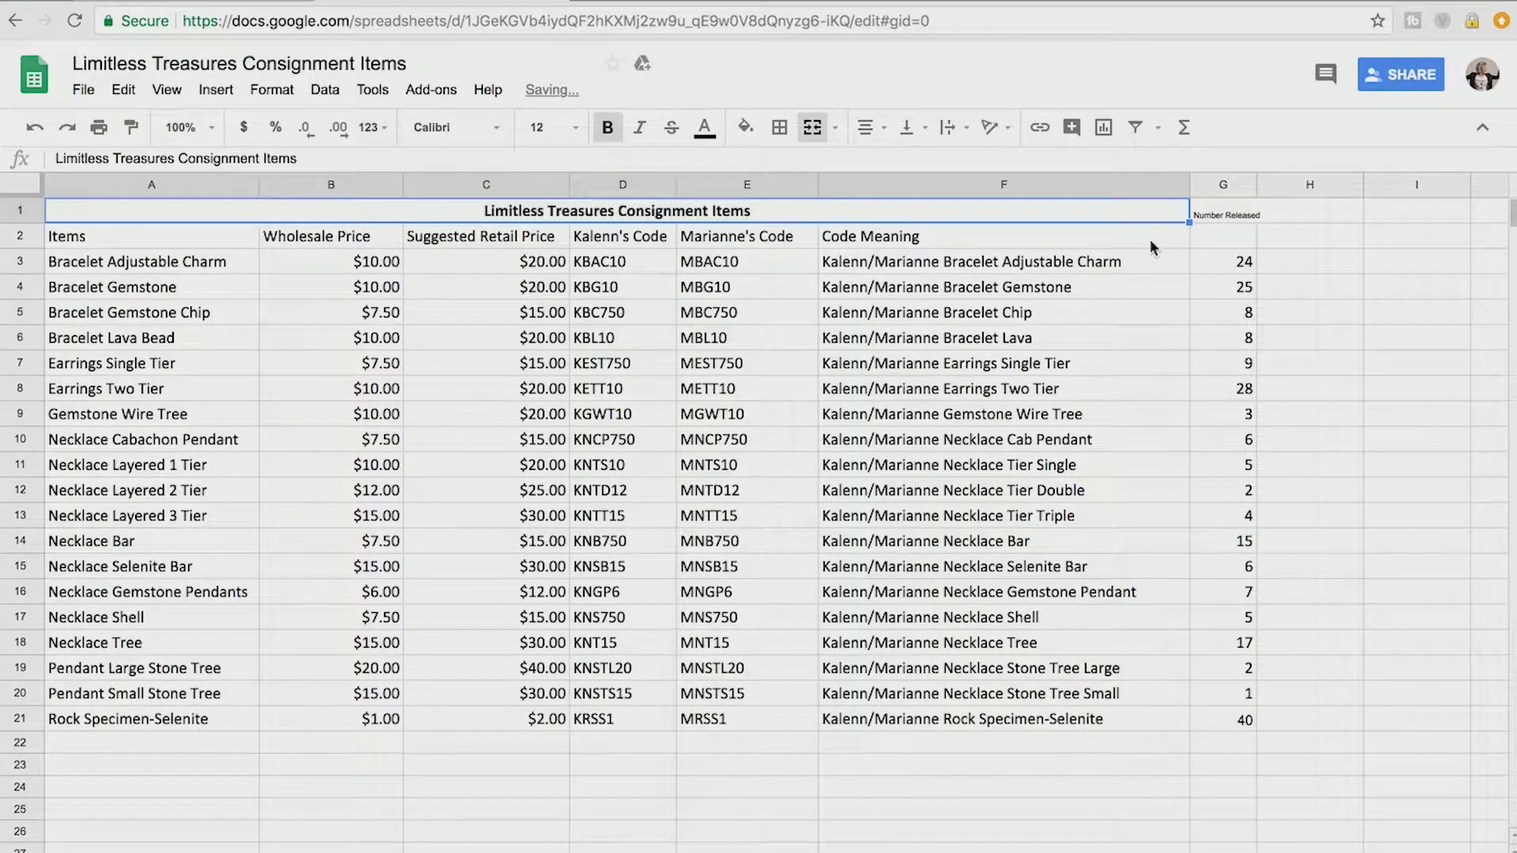
left_click(1104, 246)
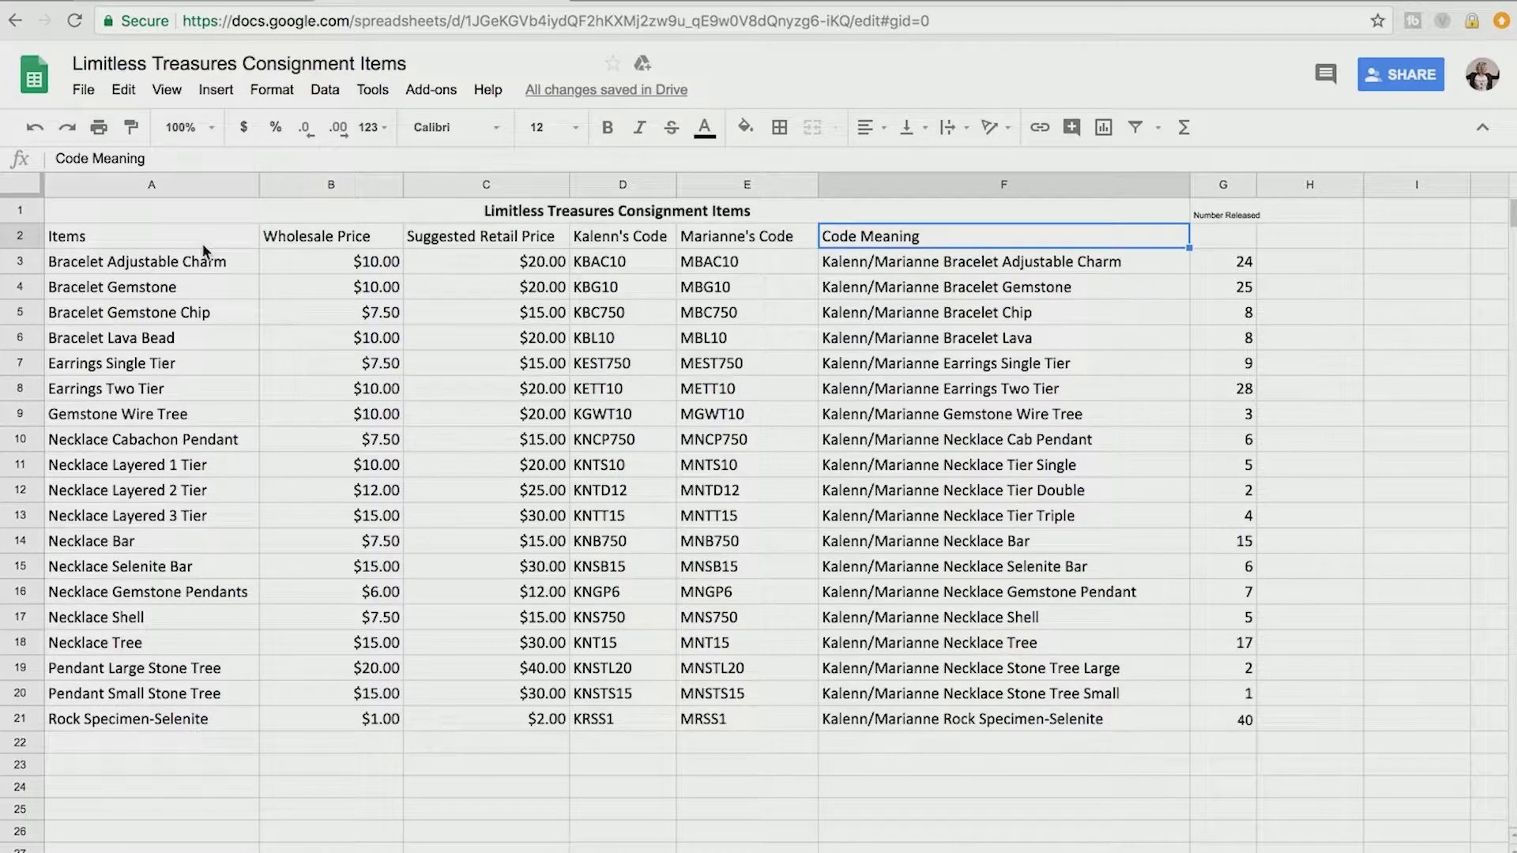
left_click(204, 182)
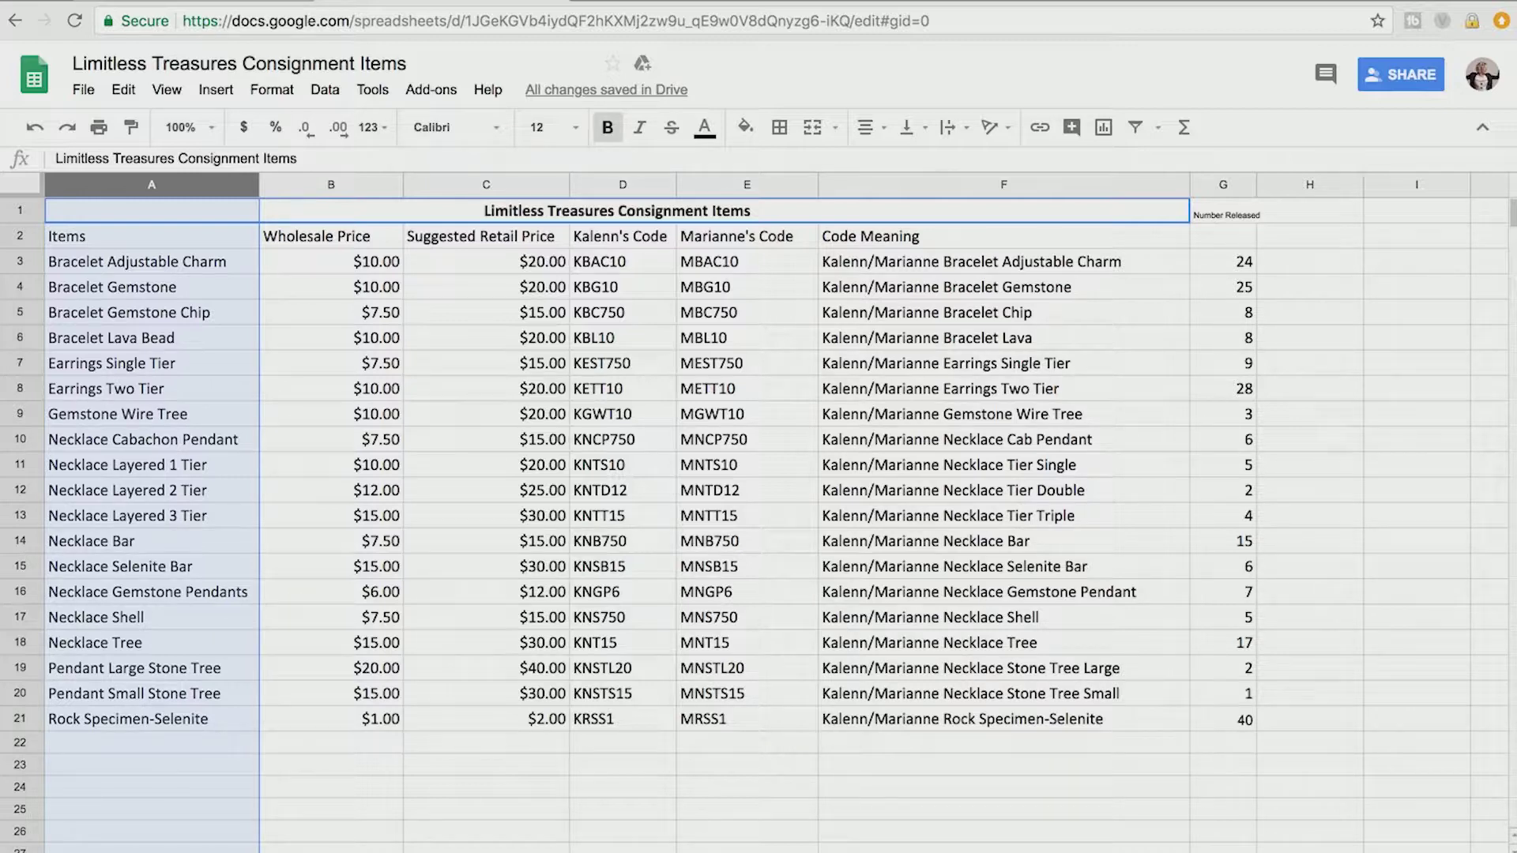
key("ctrl+alt+0")
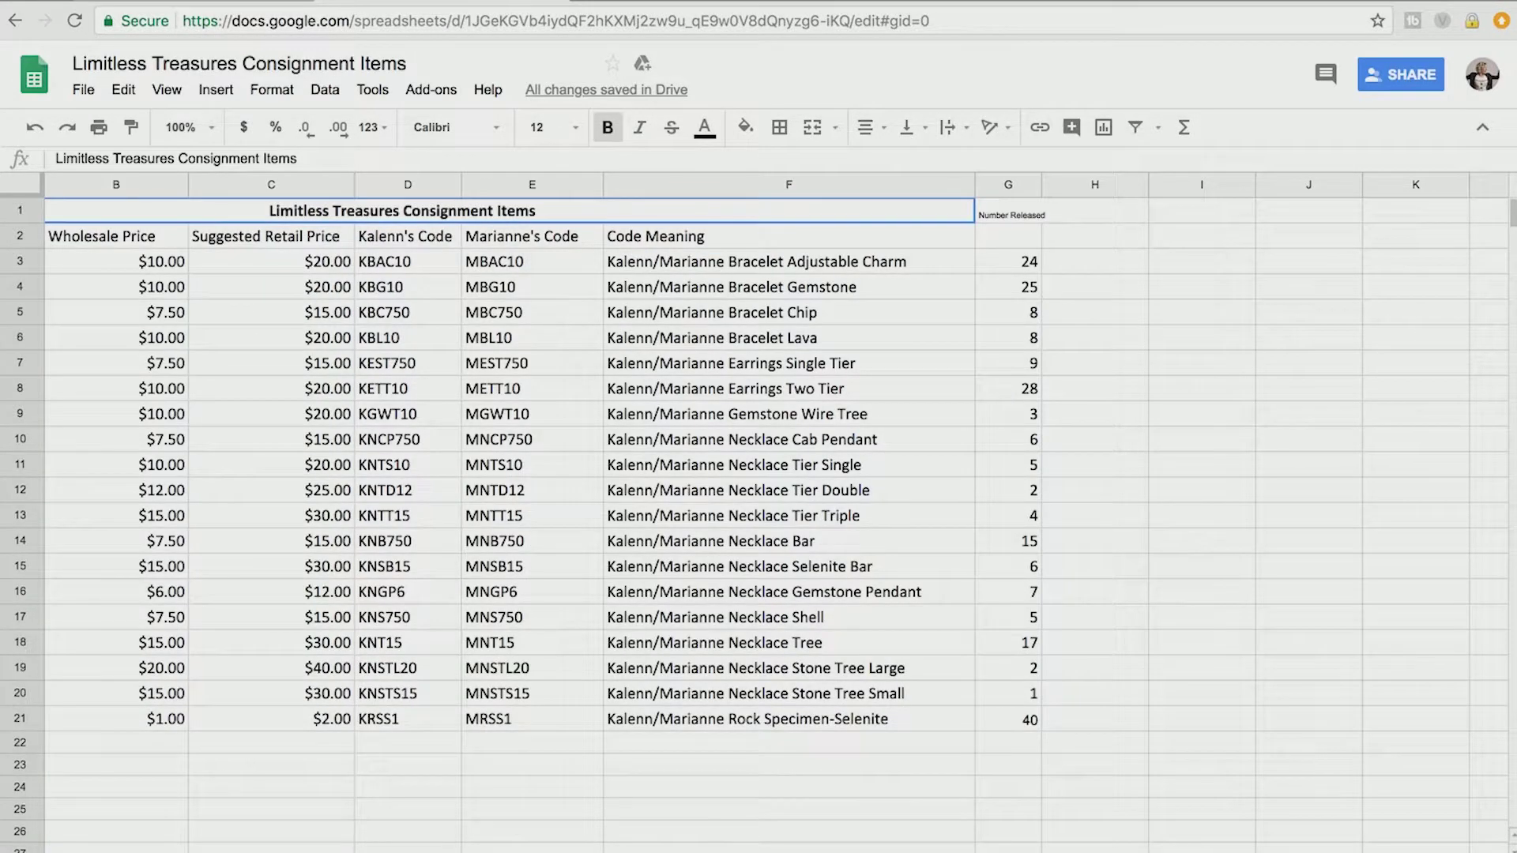
key("ctrl+alt+0")
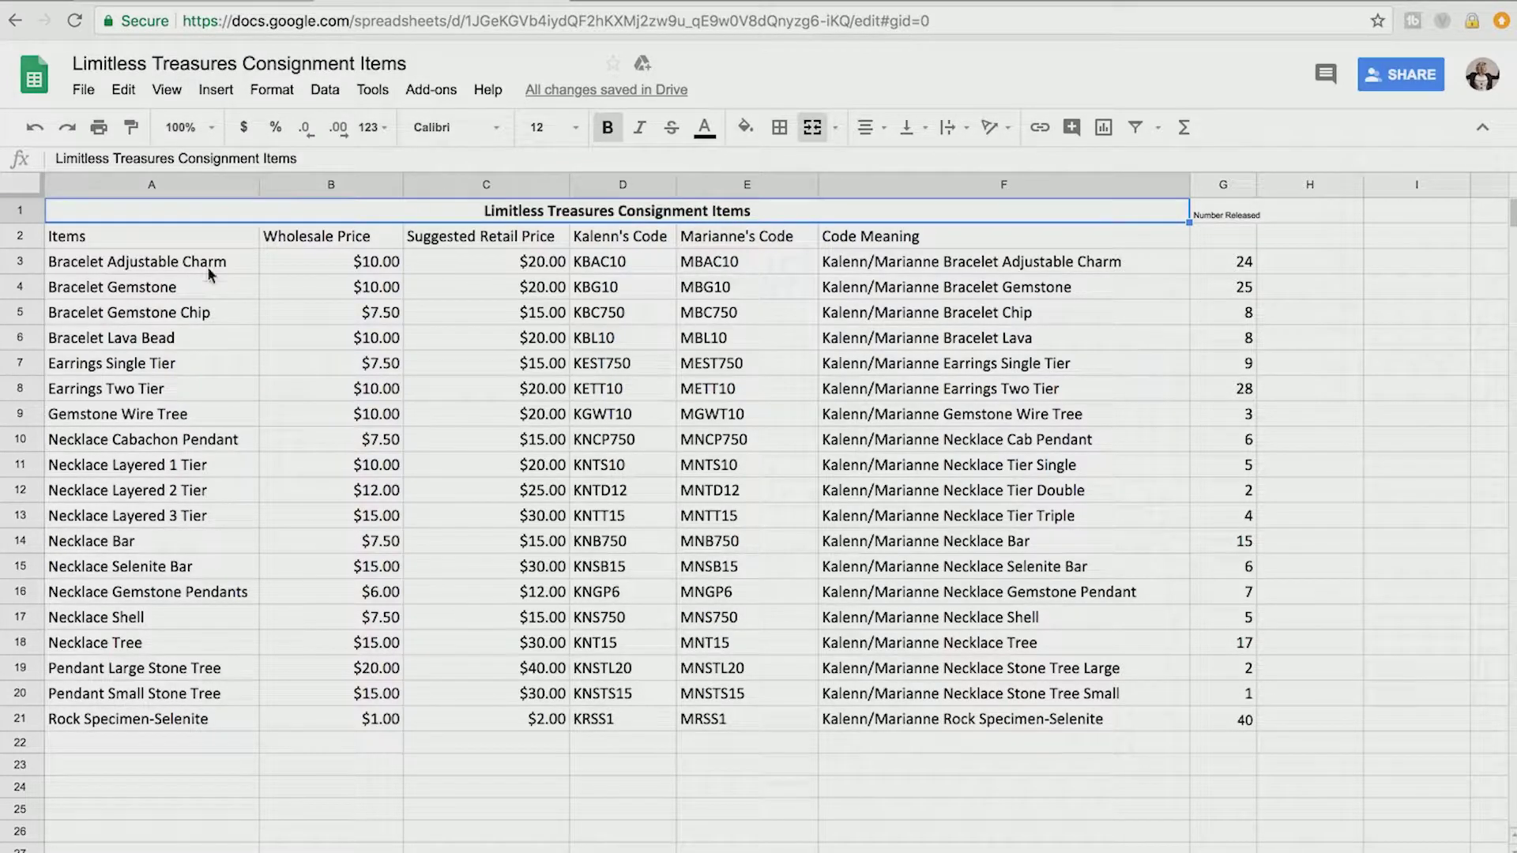
left_click(83, 178)
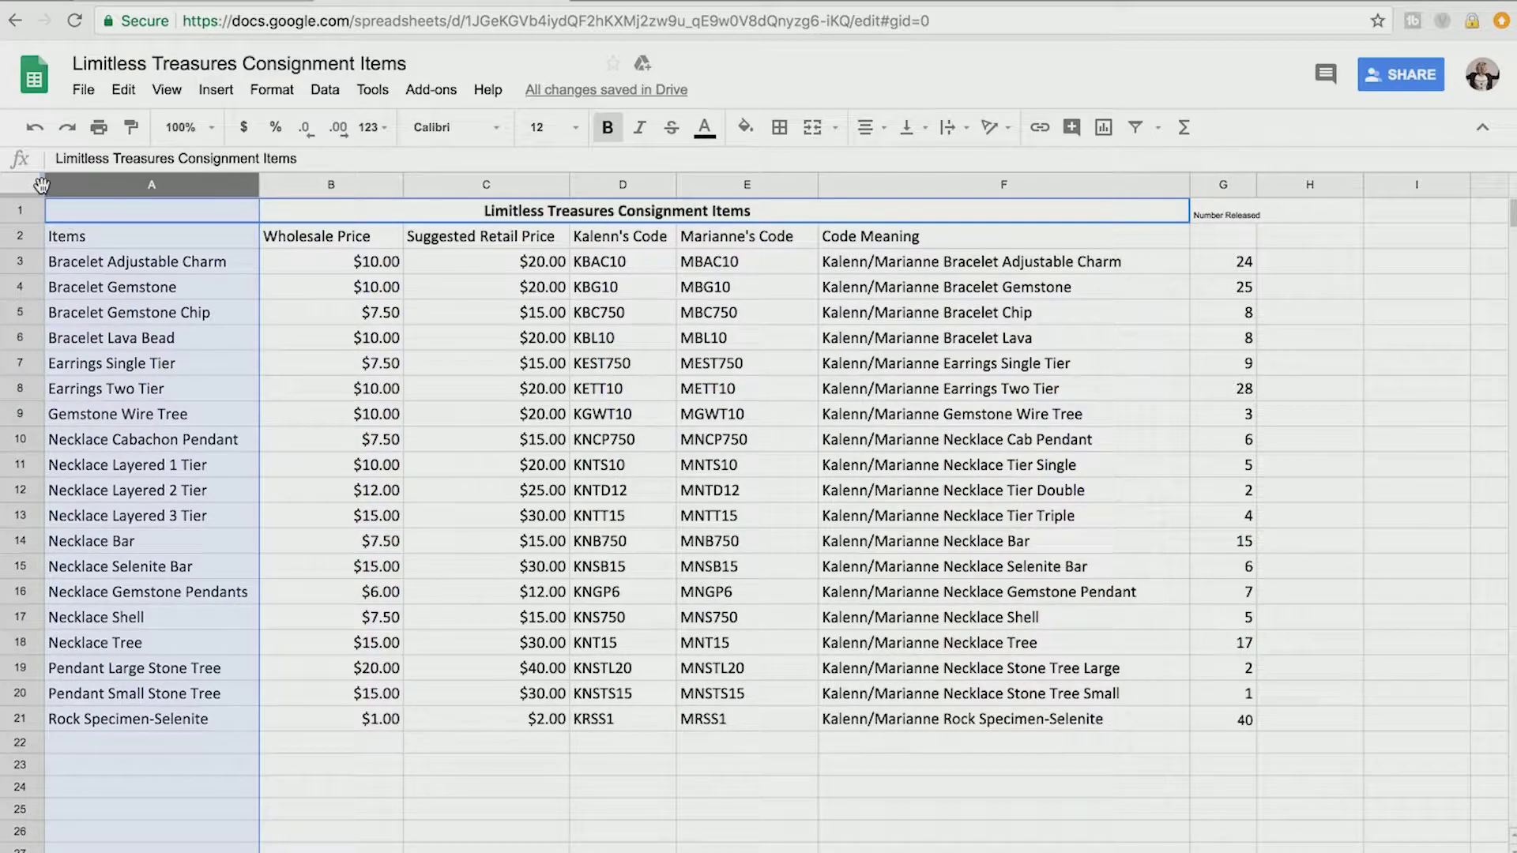
left_click_drag(43, 185, 256, 191)
- Unmerge the row-1 title cell, leaving 'Limitless Treasures Consignment Items' alone in A1
left_click(326, 272)
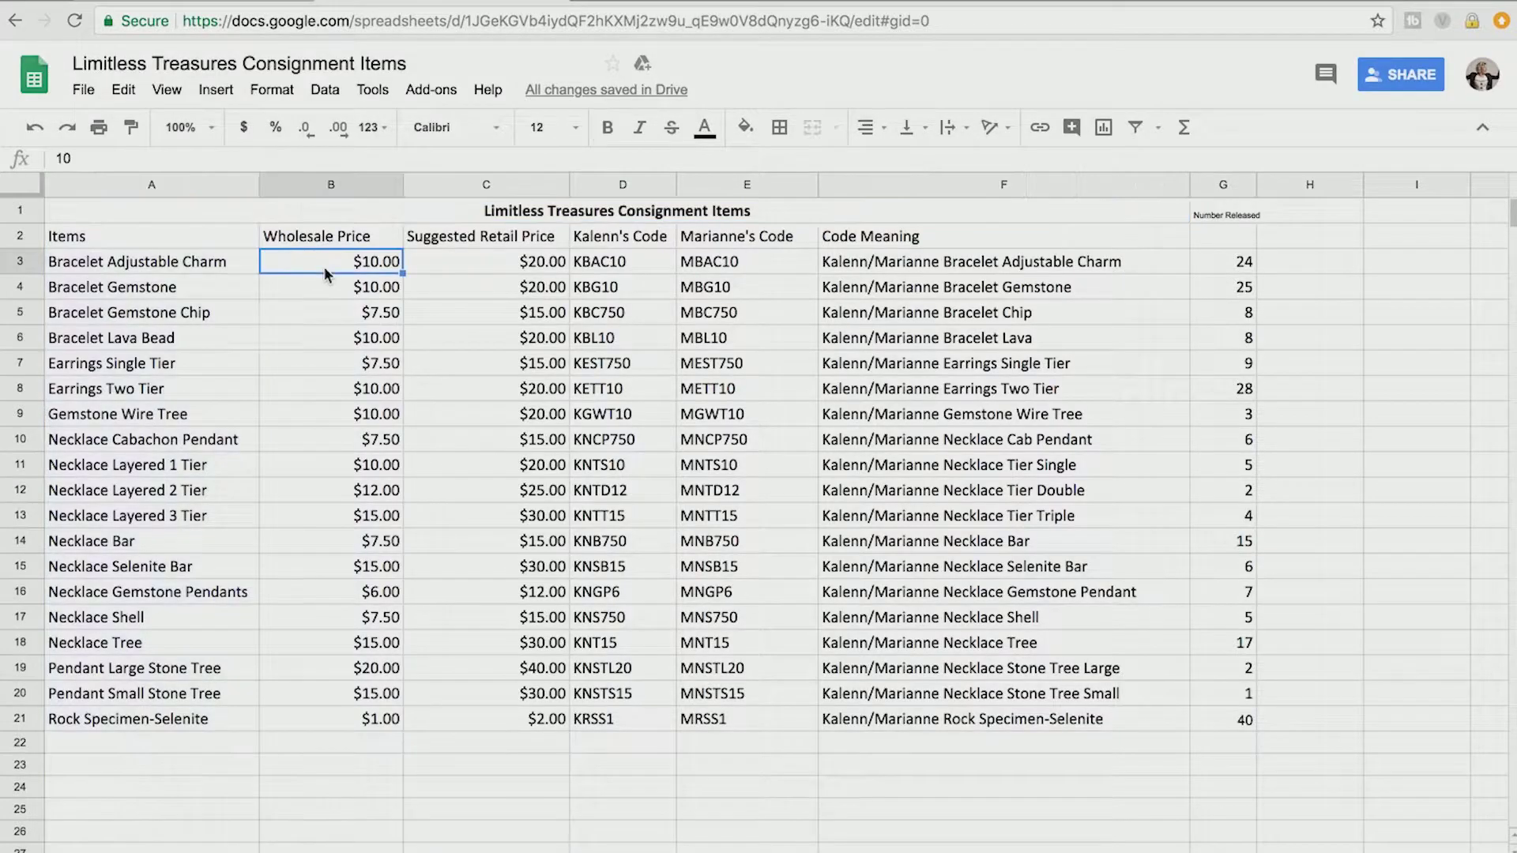
left_click(158, 210)
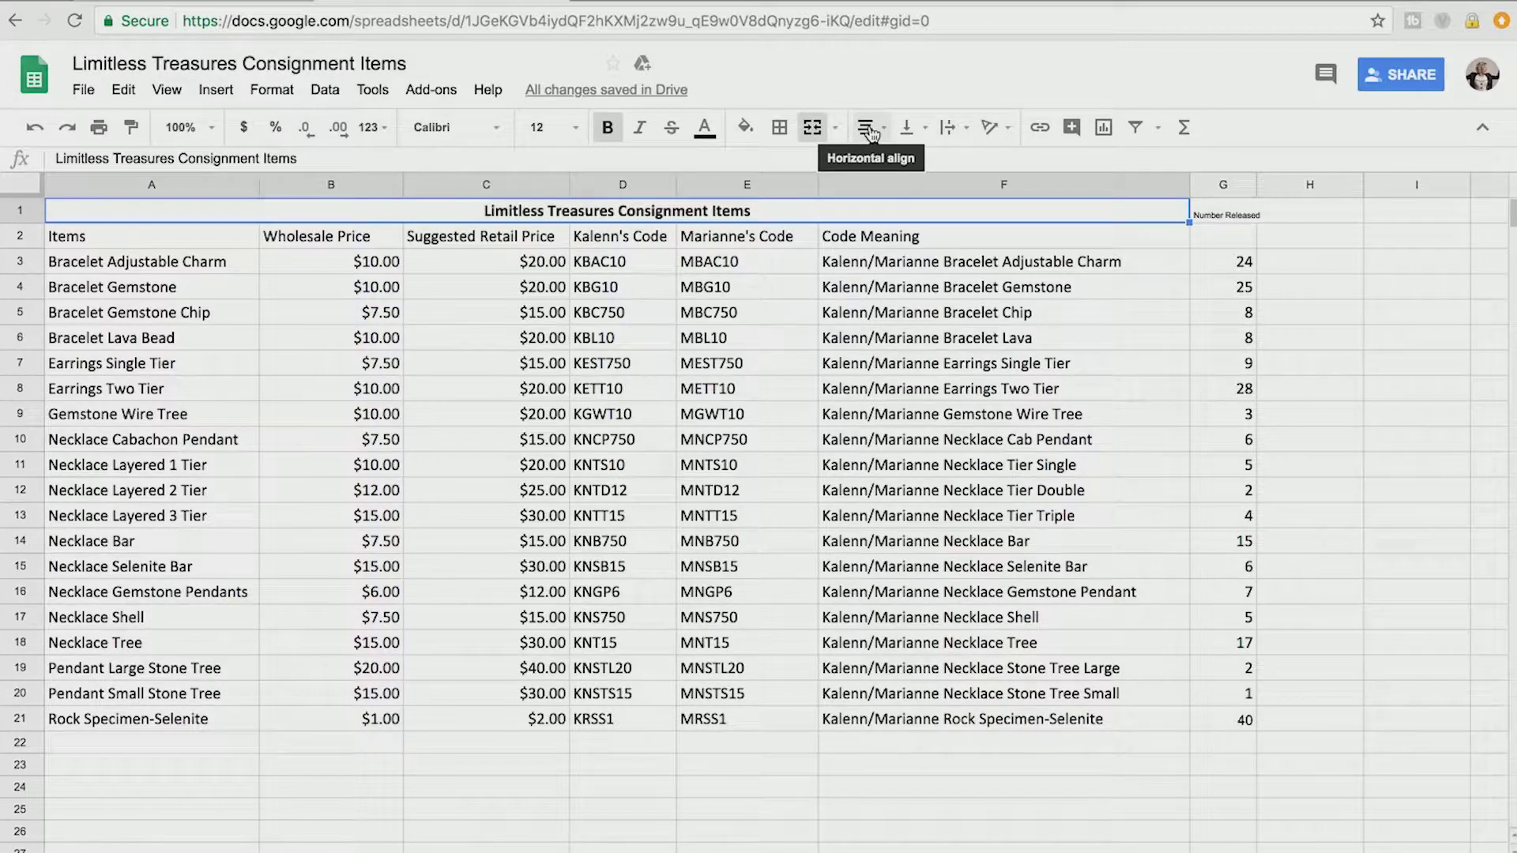
left_click(814, 131)
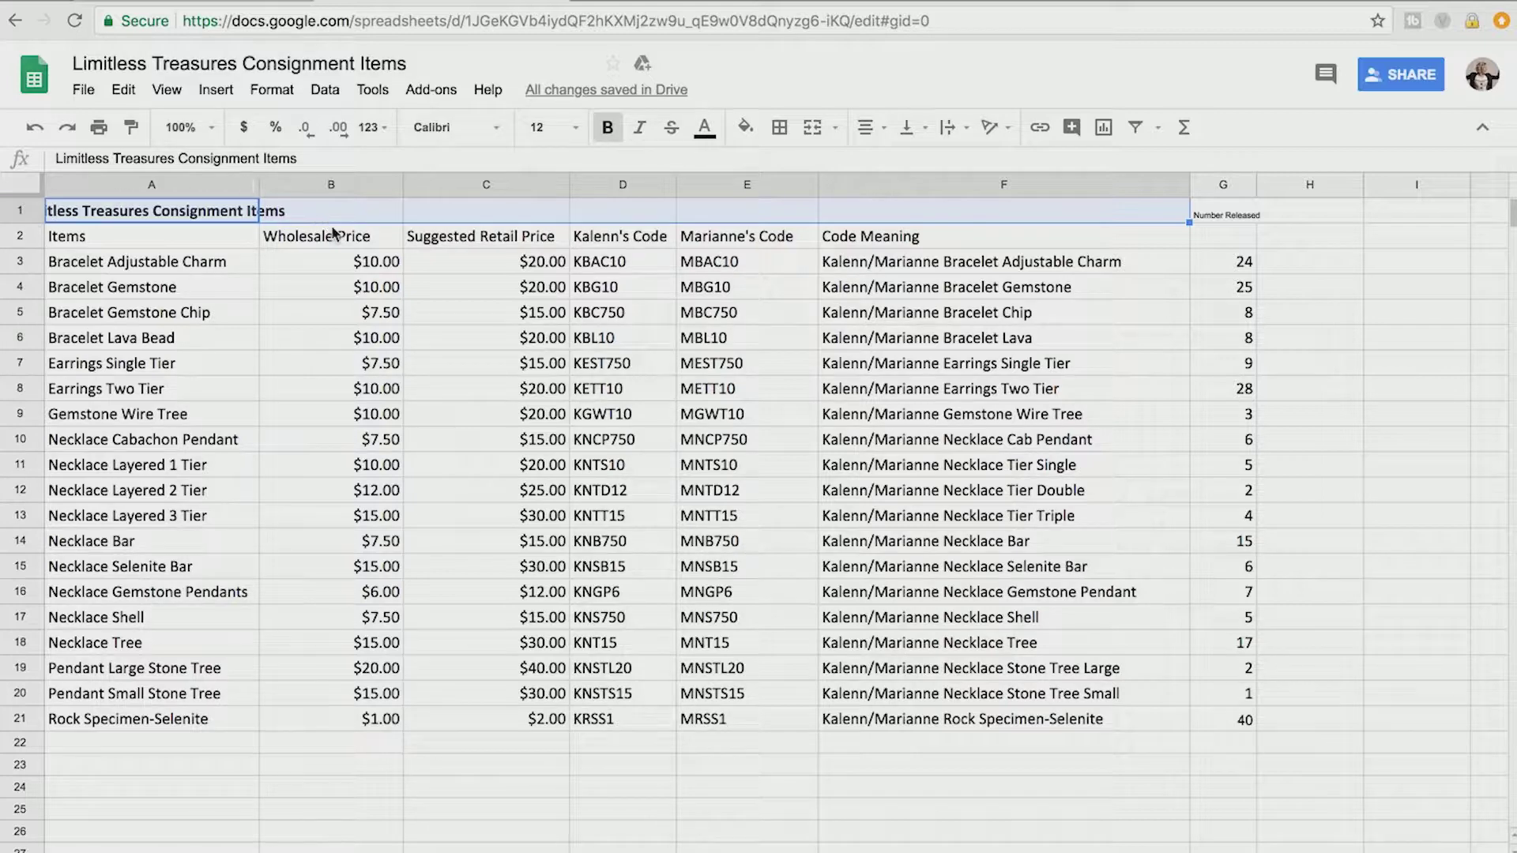
left_click(43, 183)
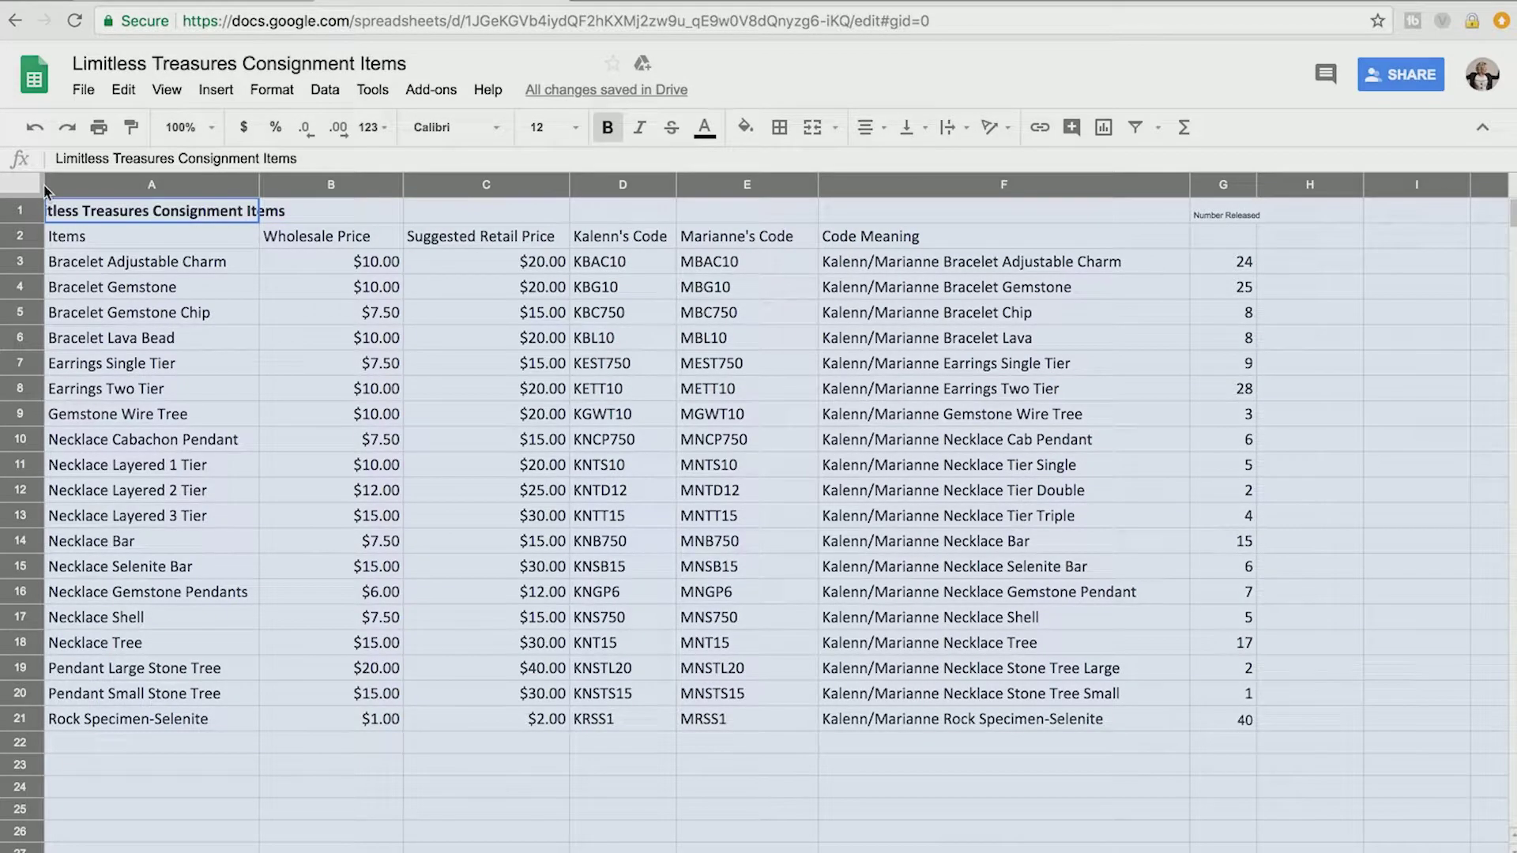
- Widen column A so the item names fit
left_click(94, 193)
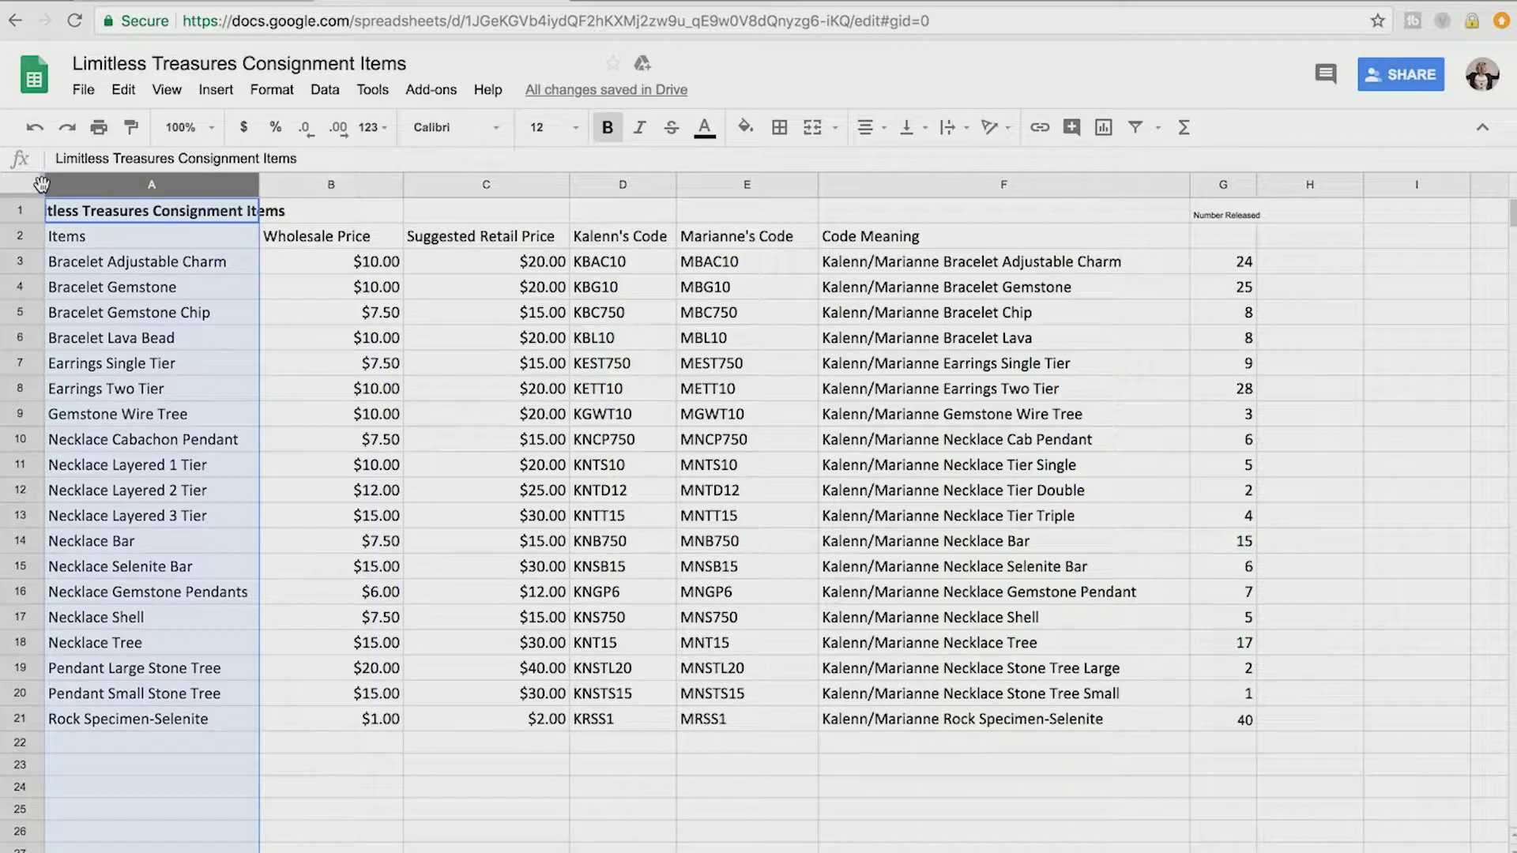
left_click_drag(41, 184, 267, 202)
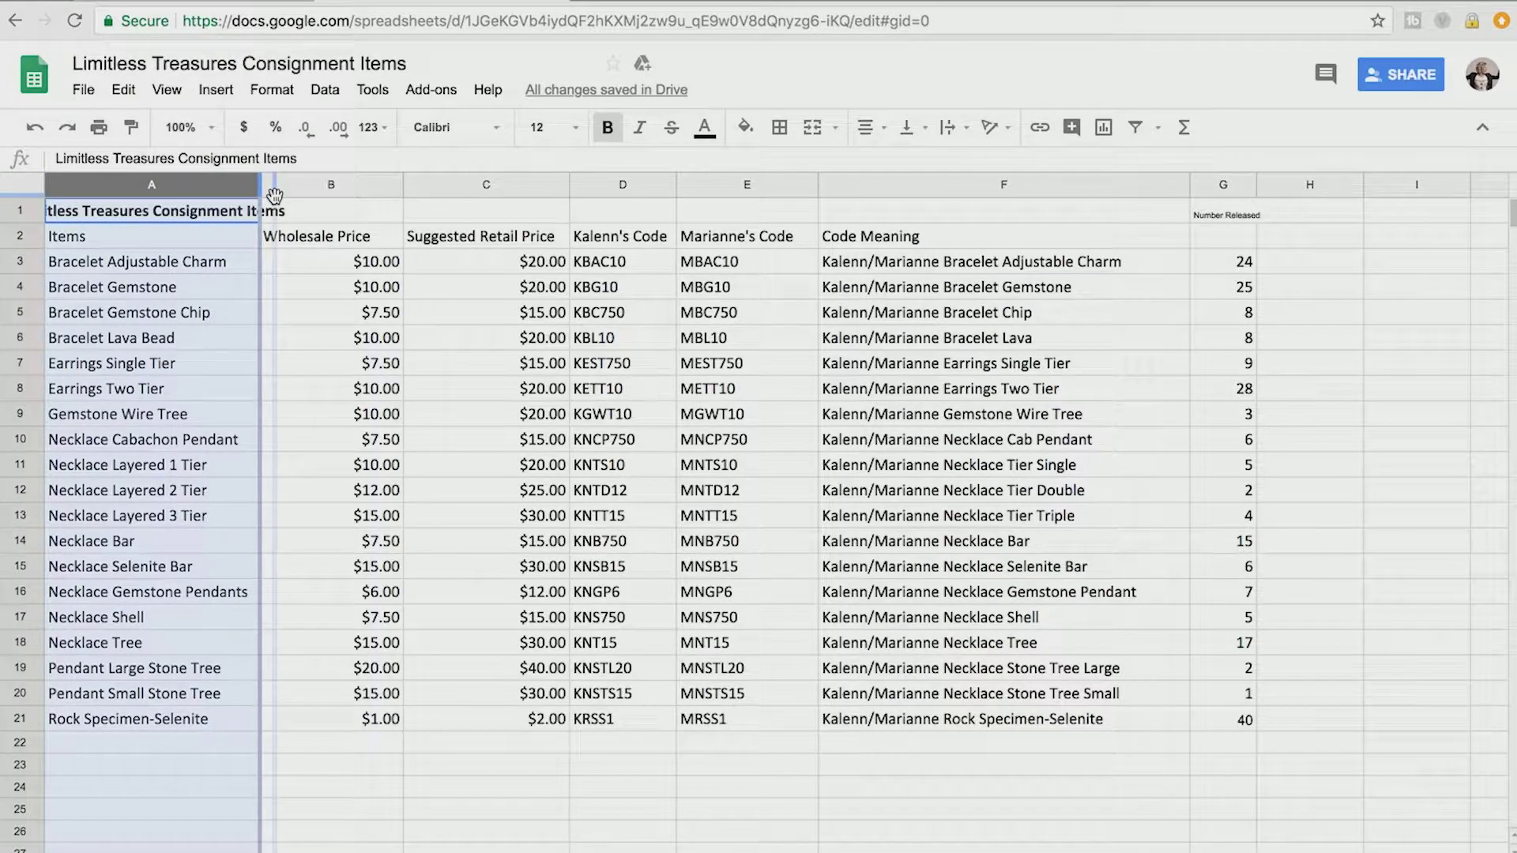
left_click_drag(274, 196, 263, 193)
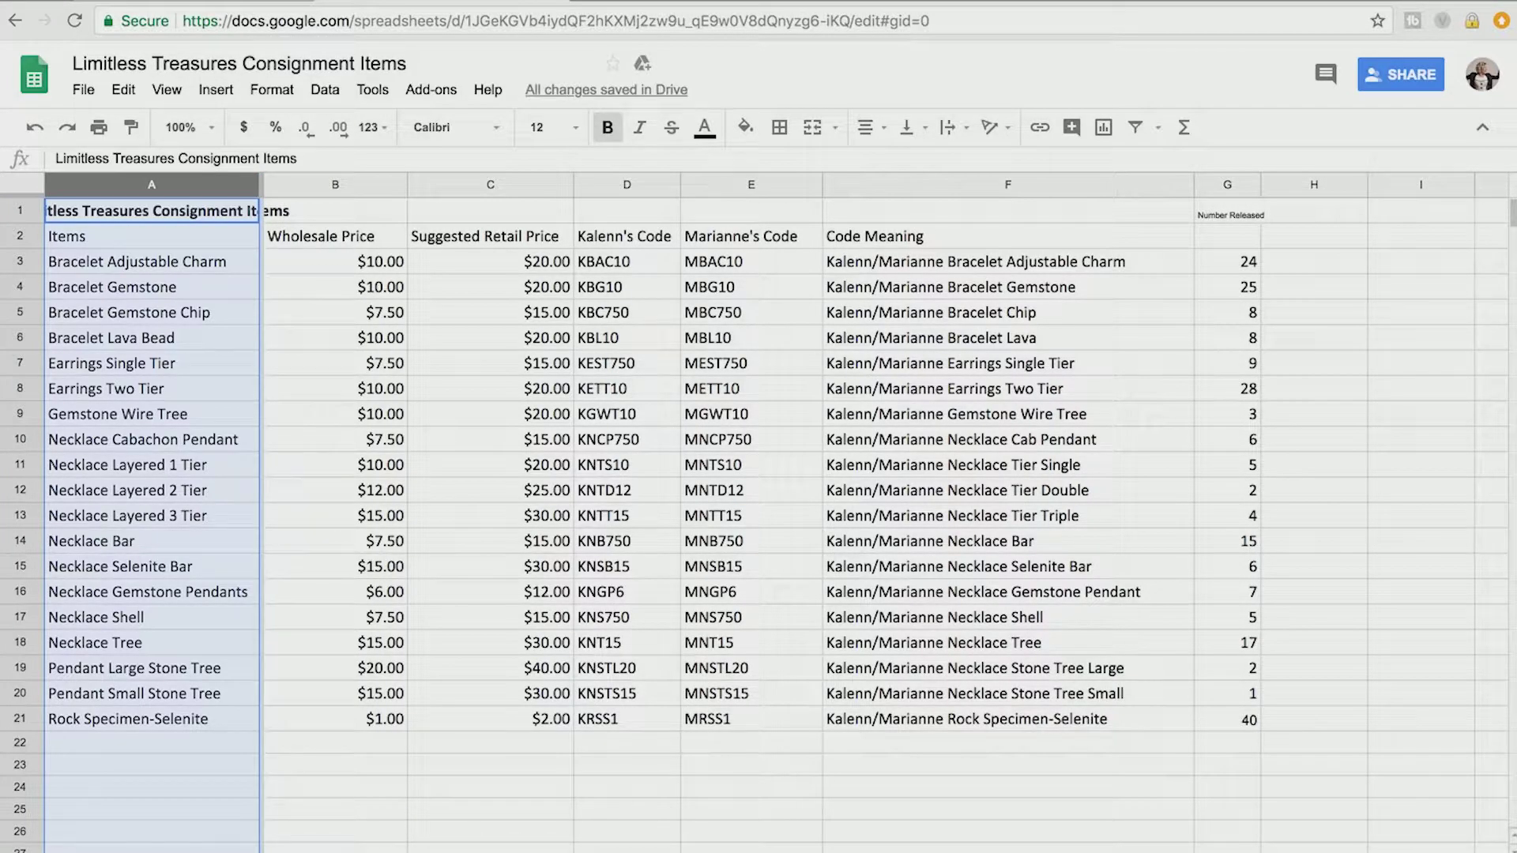
key("Return")
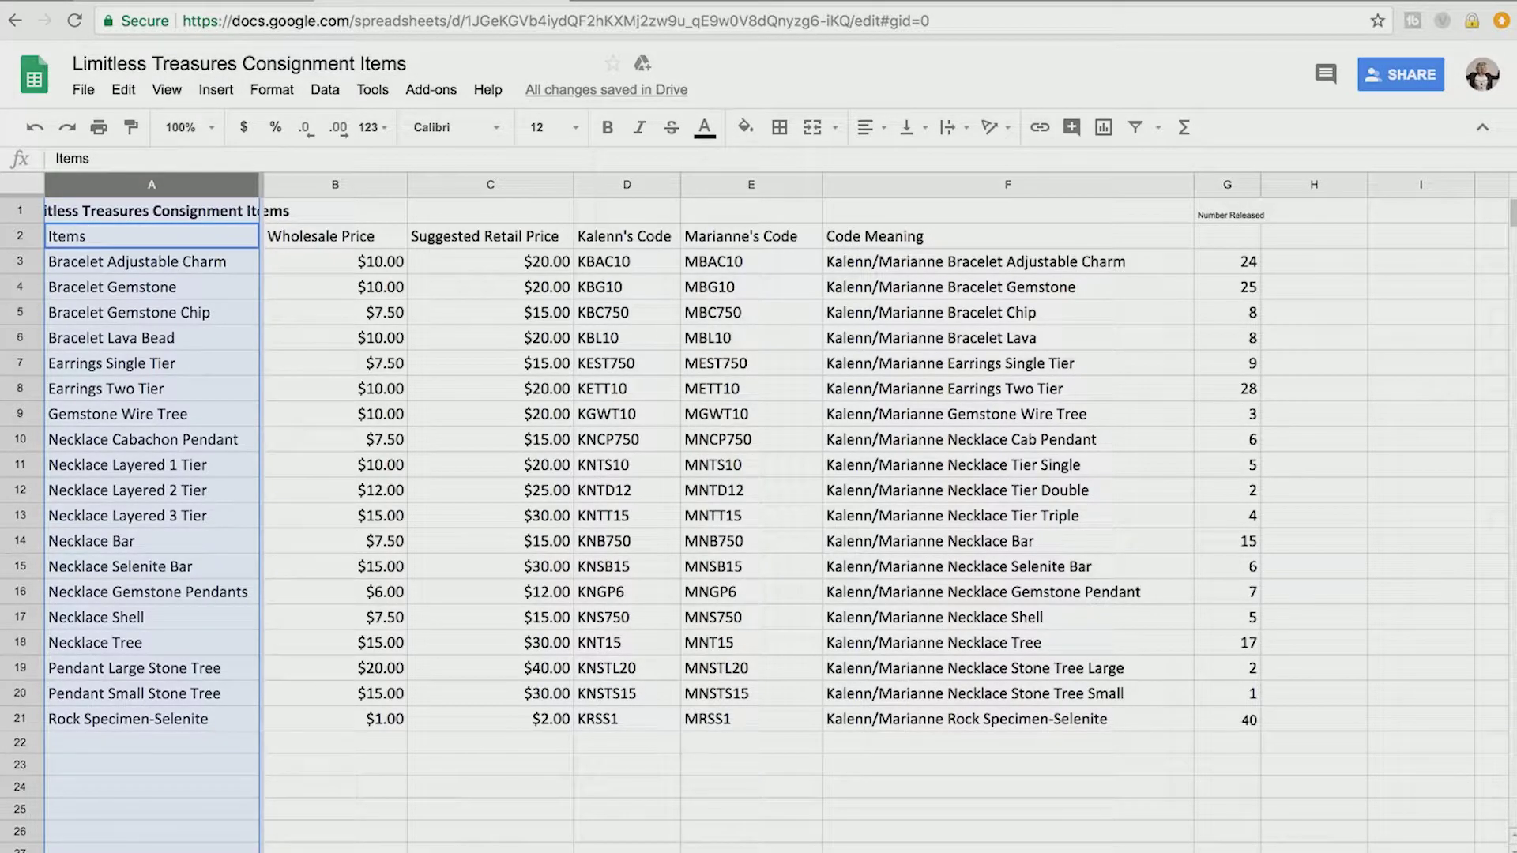
key("Return")
- Hide the Wholesale Price column with Ctrl+Alt+0
left_click(285, 789)
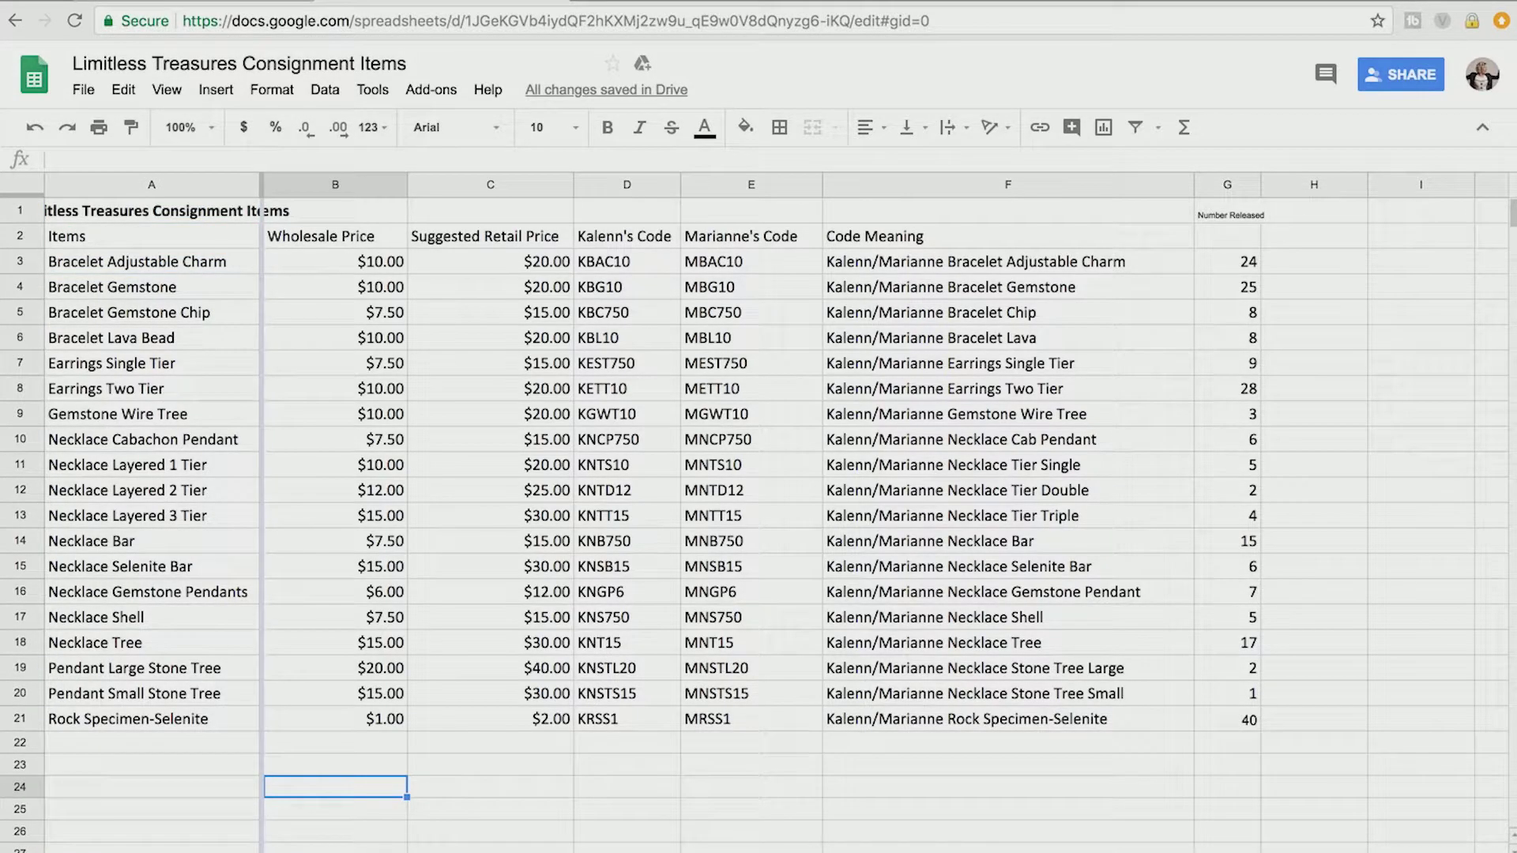
key("ctrl+alt+0")
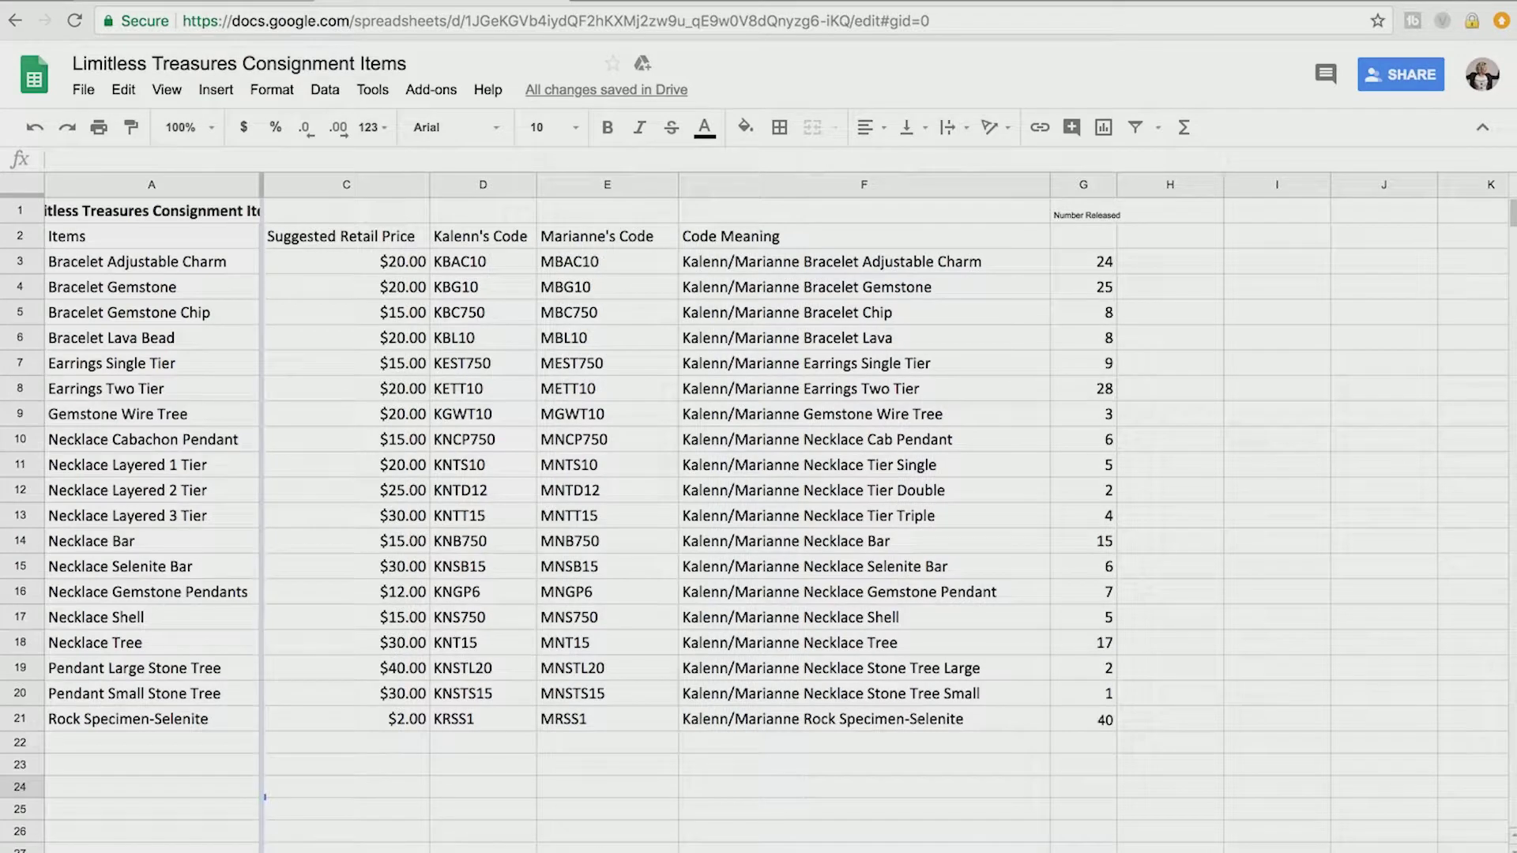
key("ctrl+alt+0")
key("ctrl+alt+0")
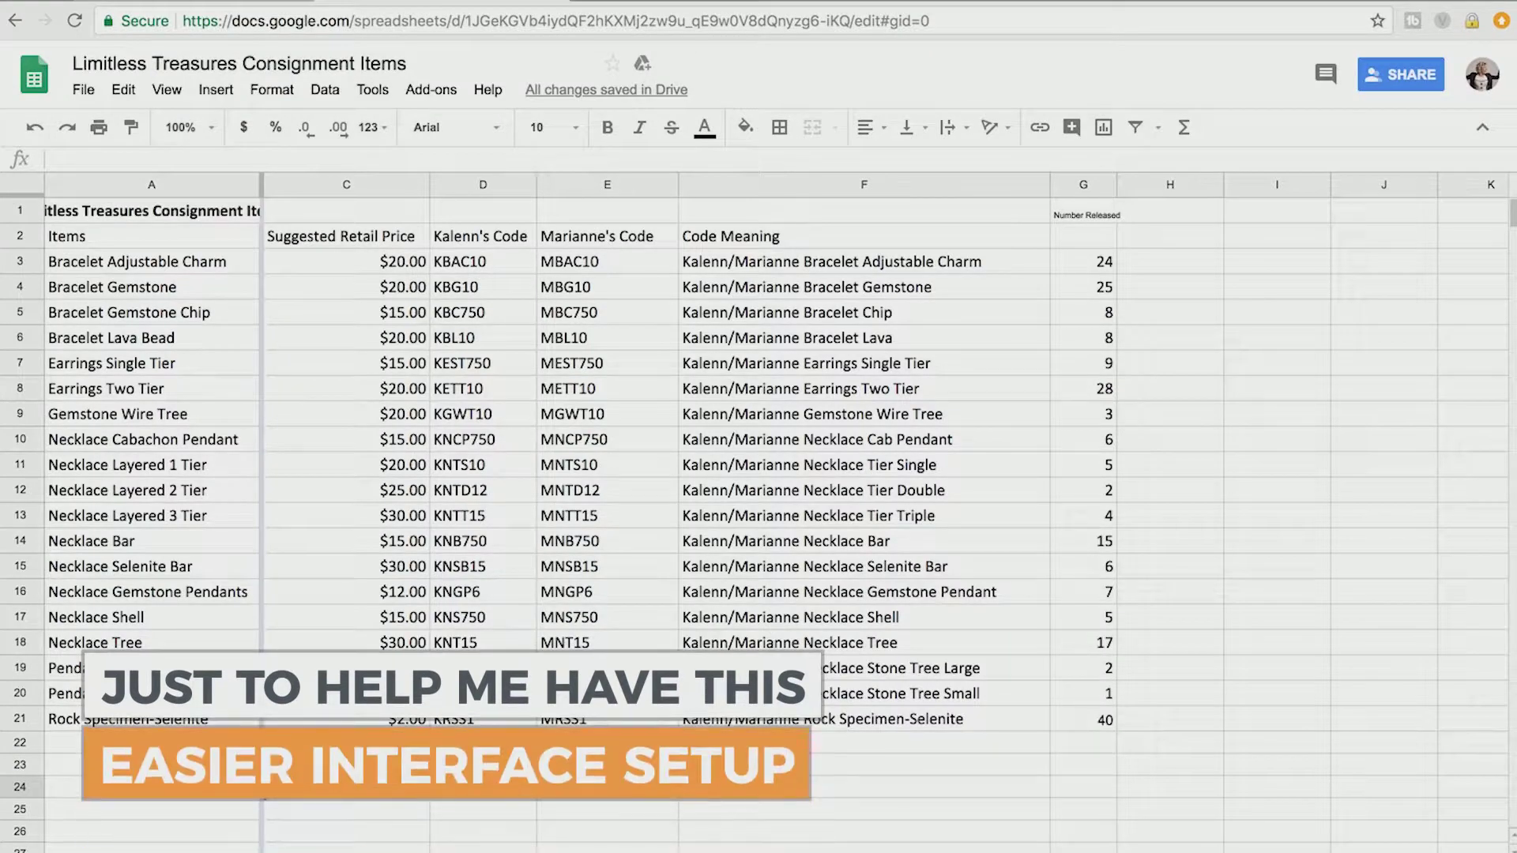
- Unhide the Wholesale Price column in column B
left_click(264, 187)
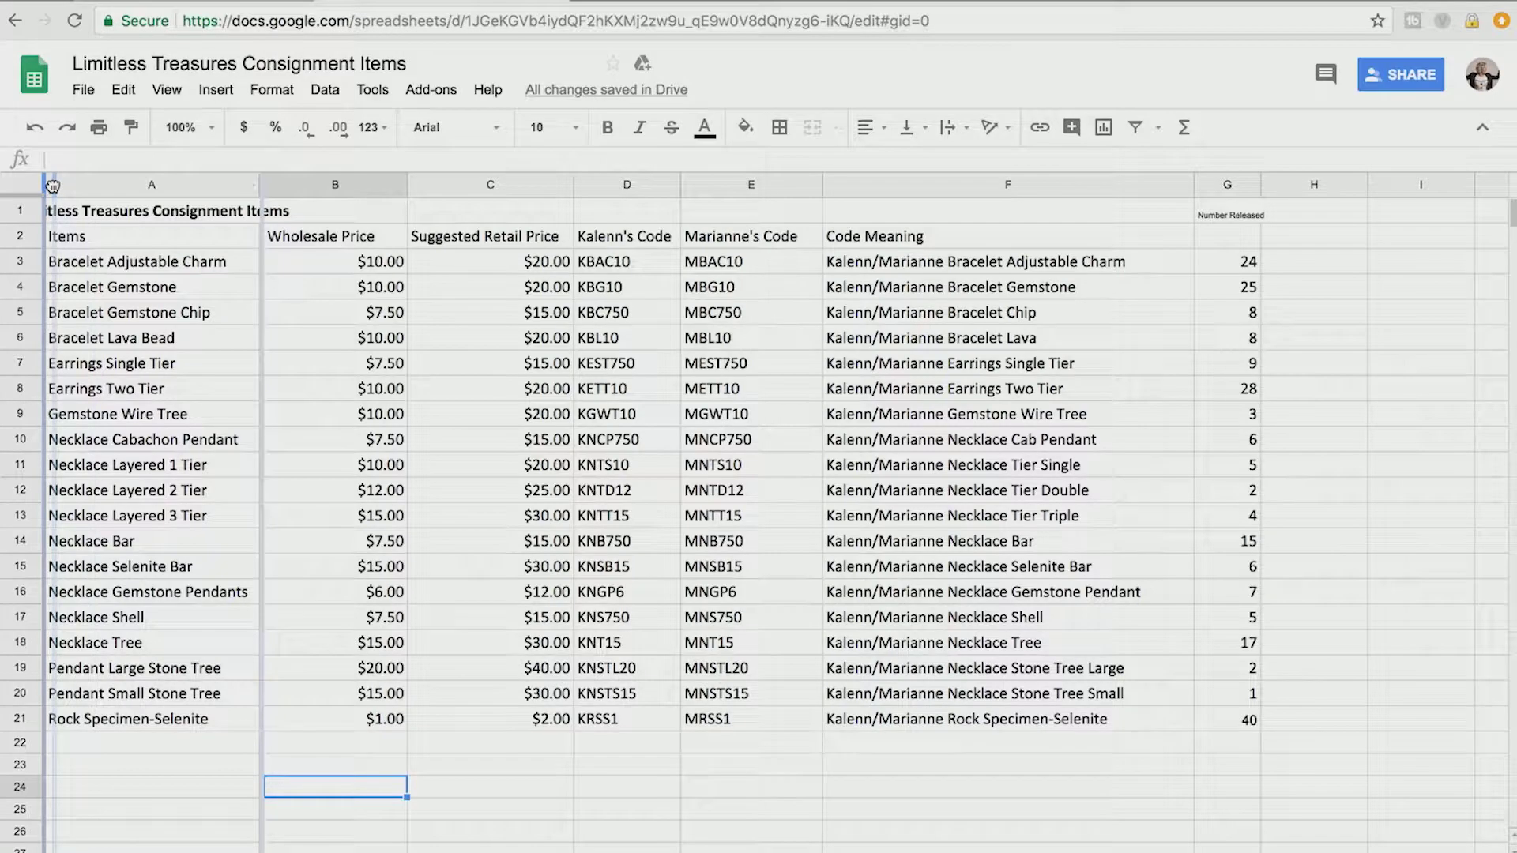
left_click(71, 218)
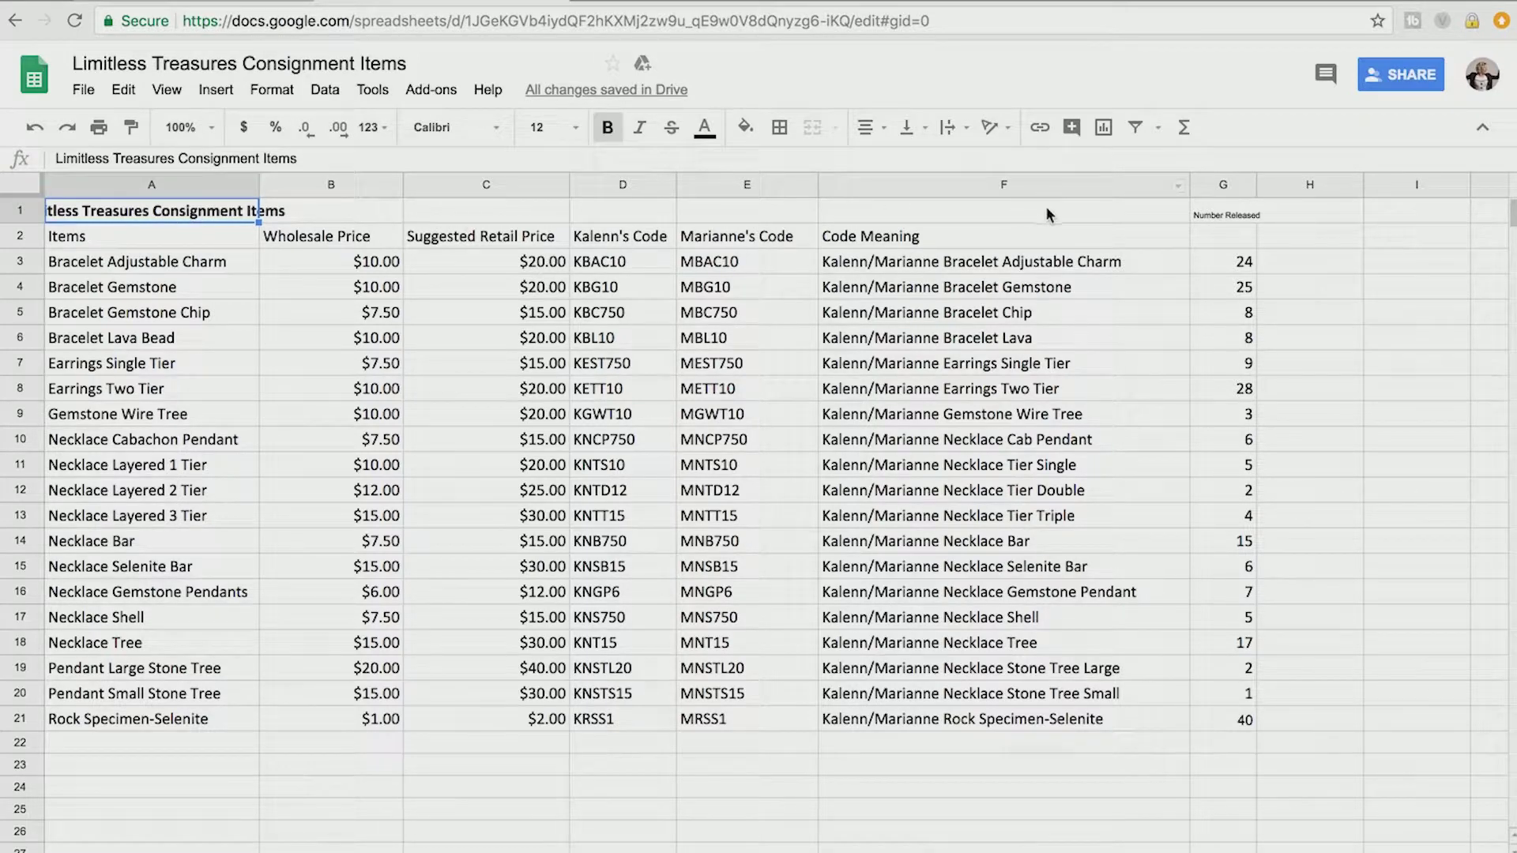
left_click_drag(1042, 241, 1041, 291)
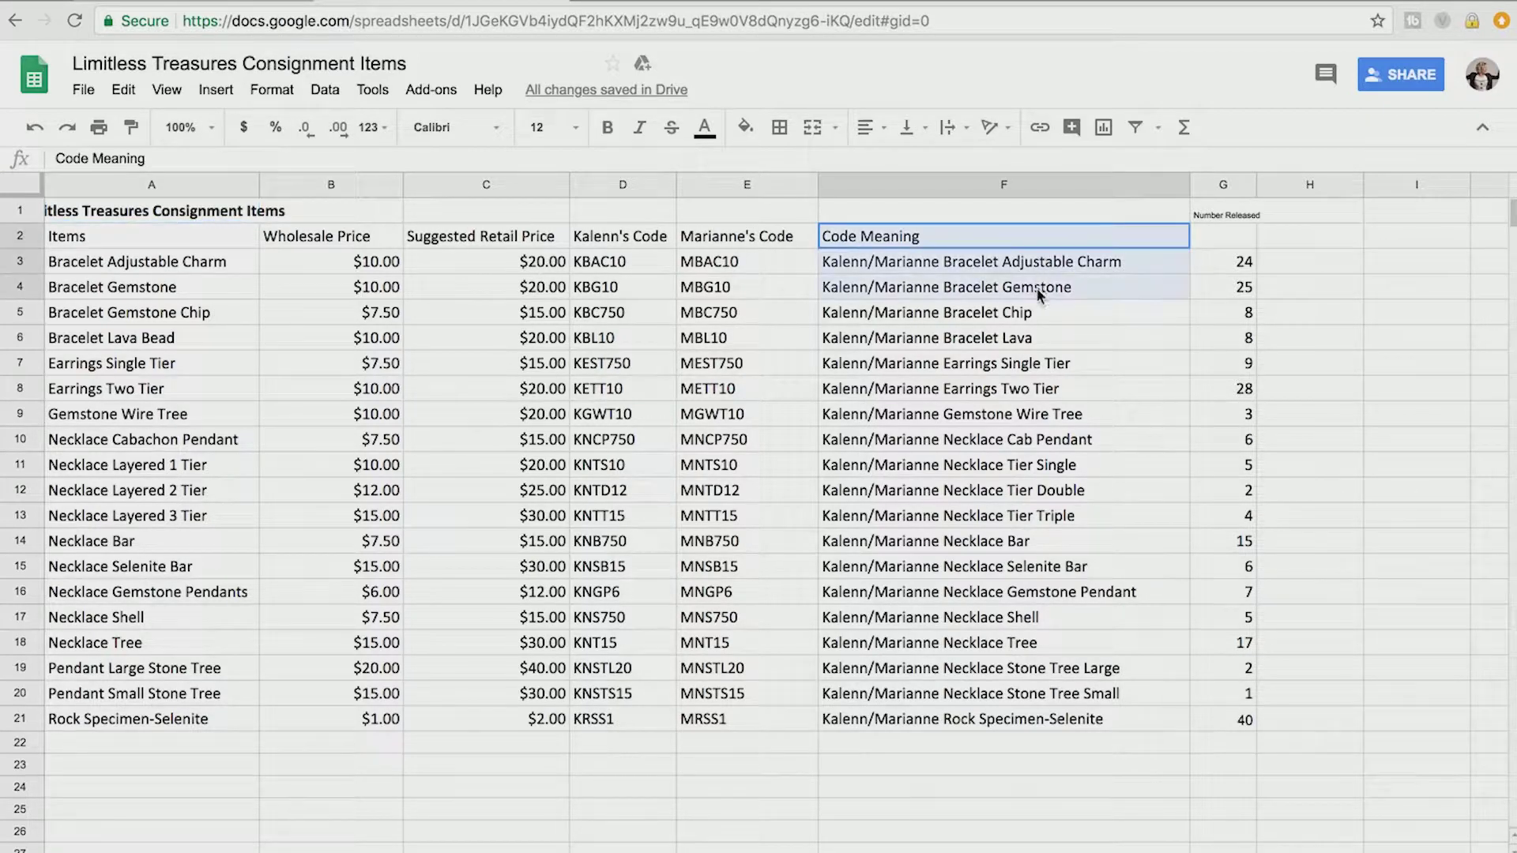
left_click(956, 337)
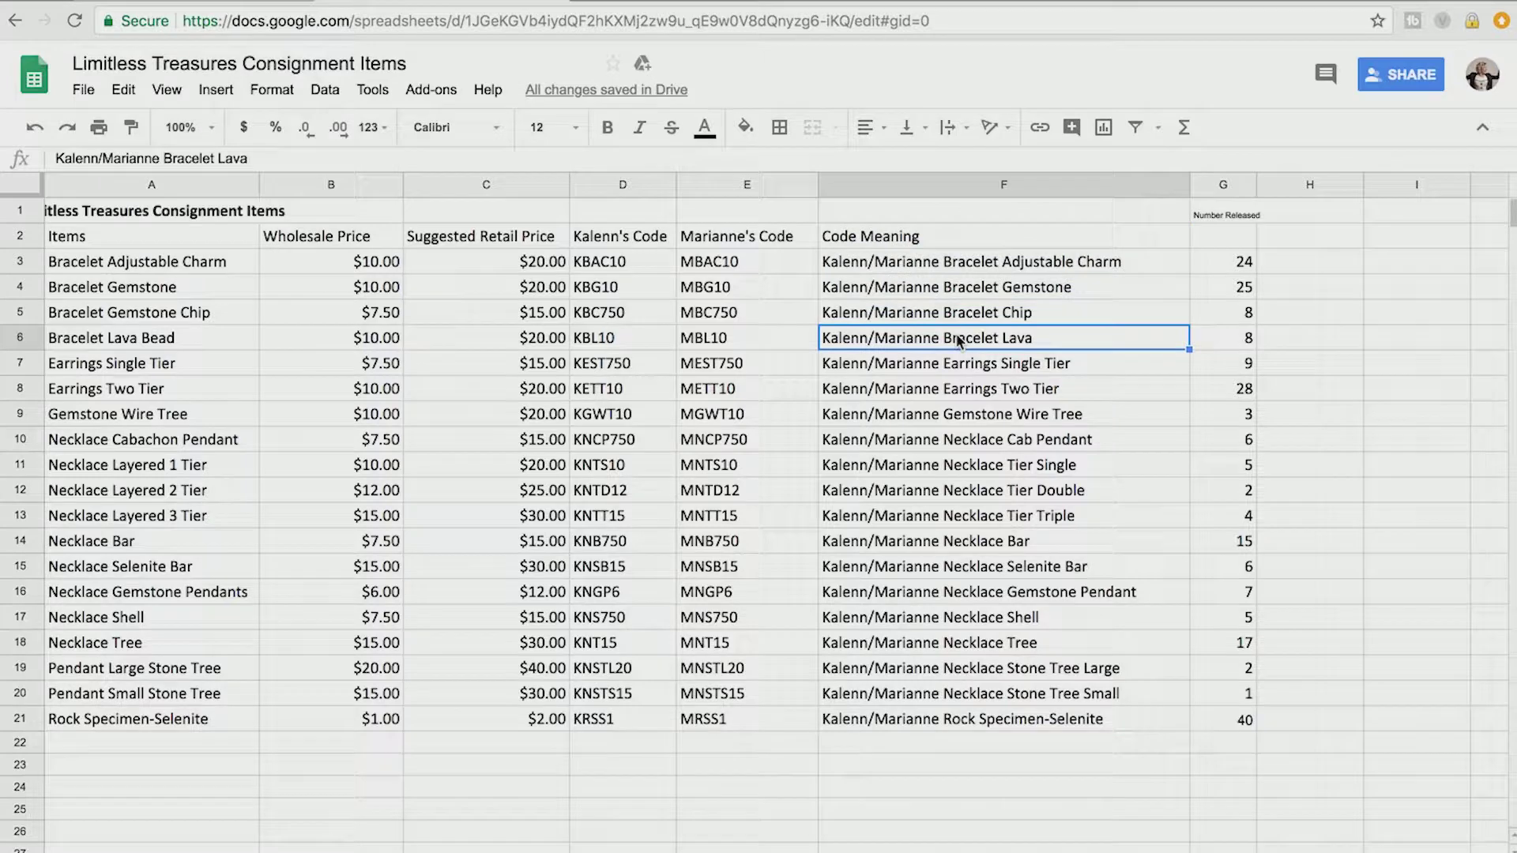
- Merge and centre the title across A1:F1, then undo the merge
left_click(189, 212)
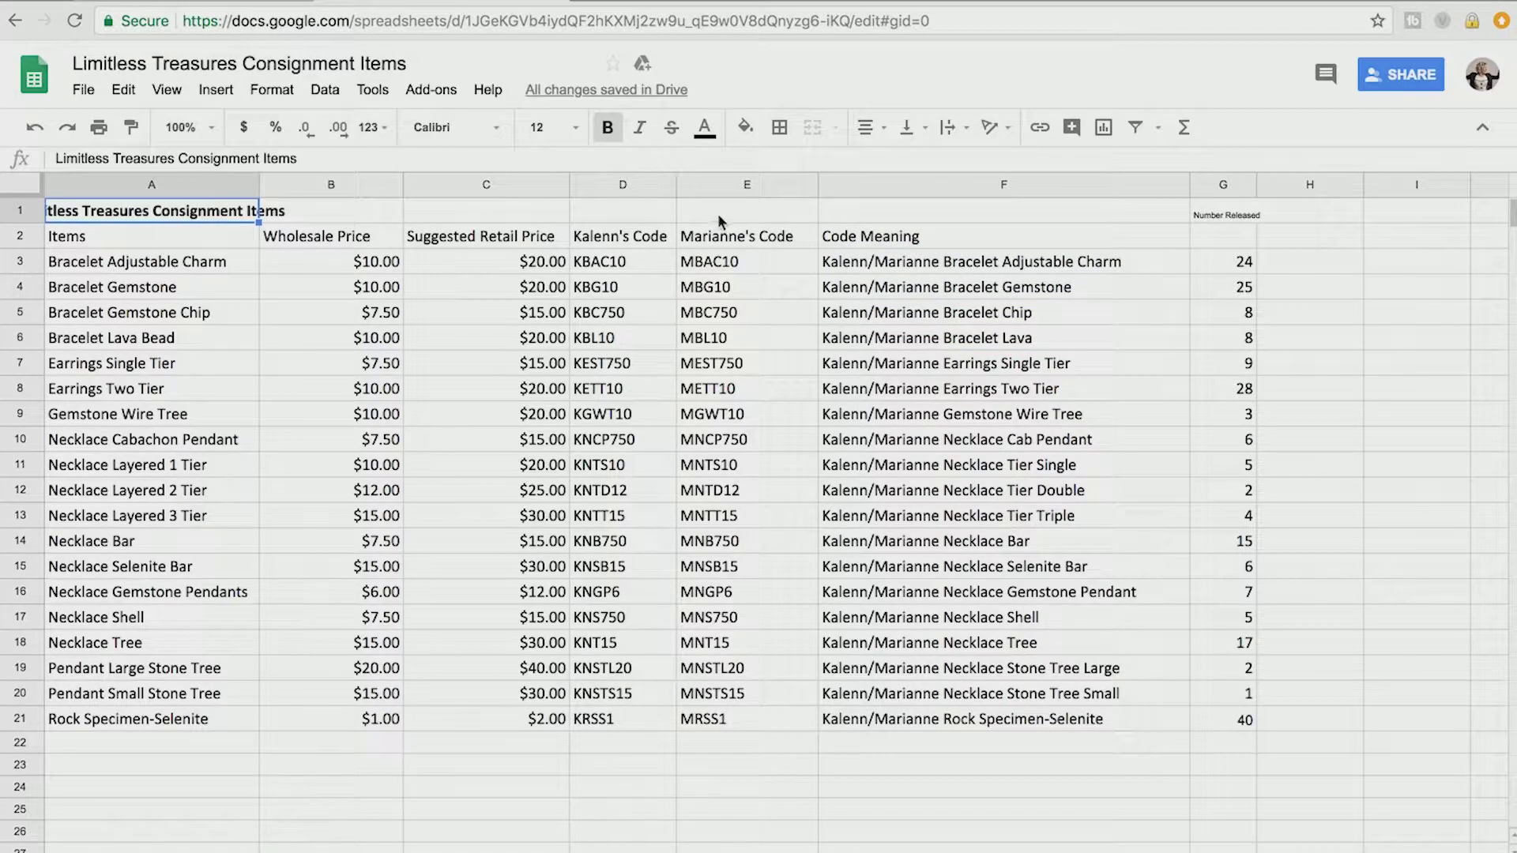
left_click(921, 213, "shift")
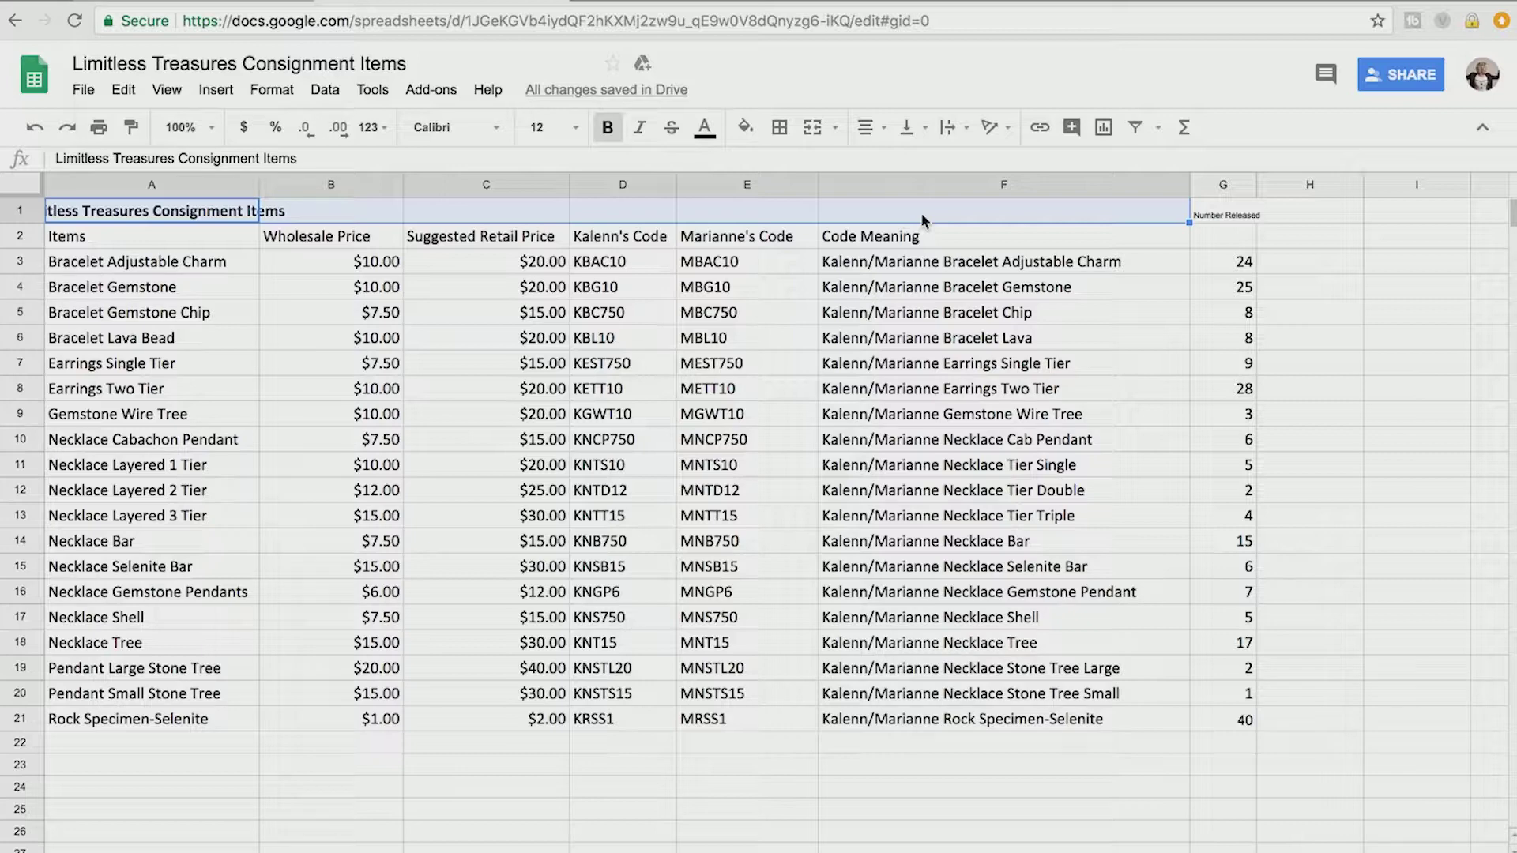
left_click(812, 128)
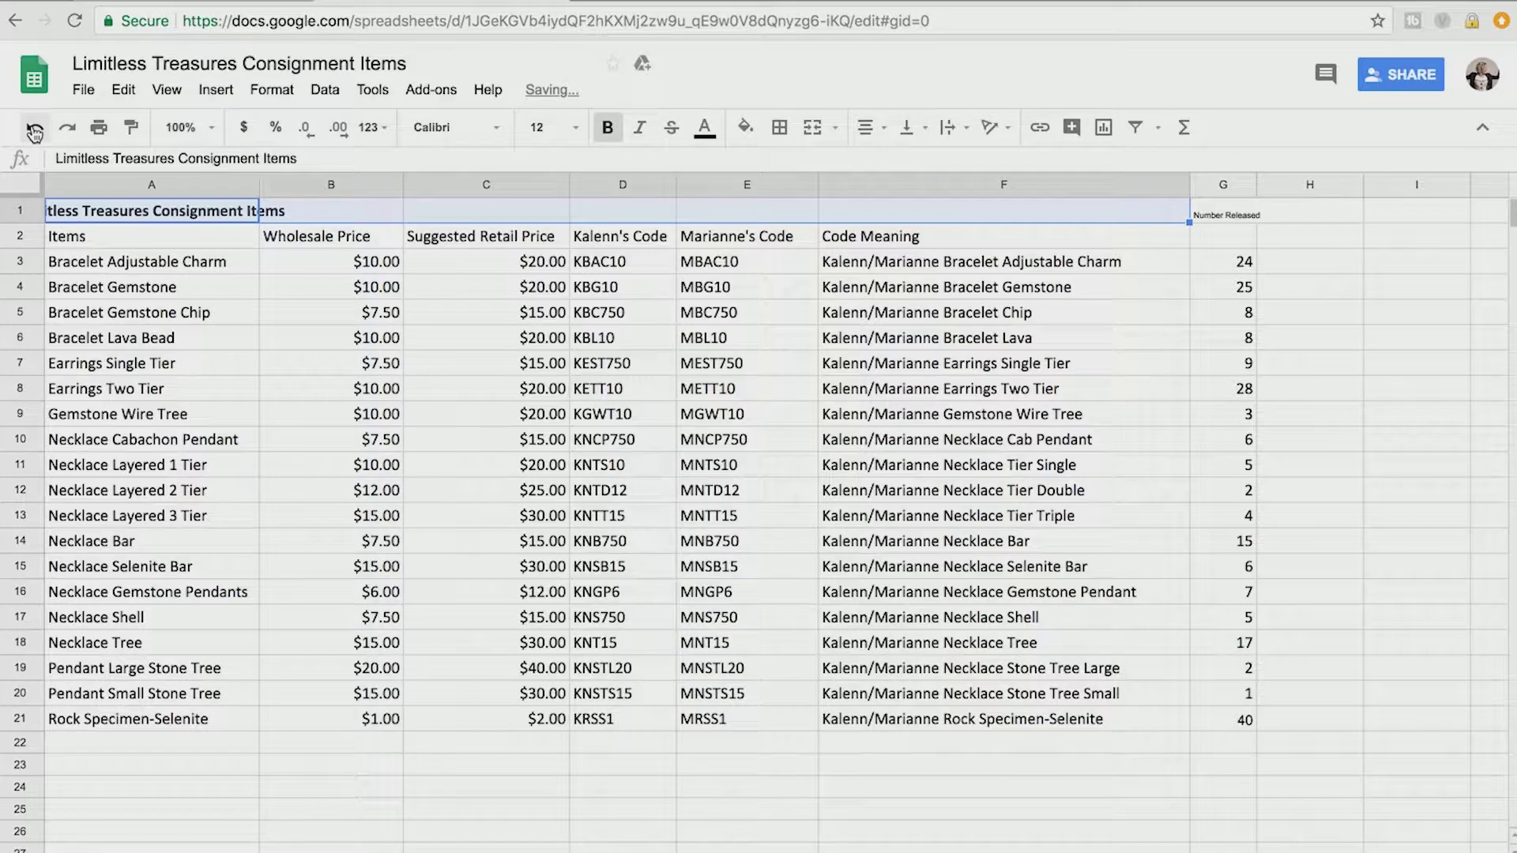
left_click(34, 130)
- Undo once more, then redo until the title is merged and centred across A1:F1
left_click(35, 129)
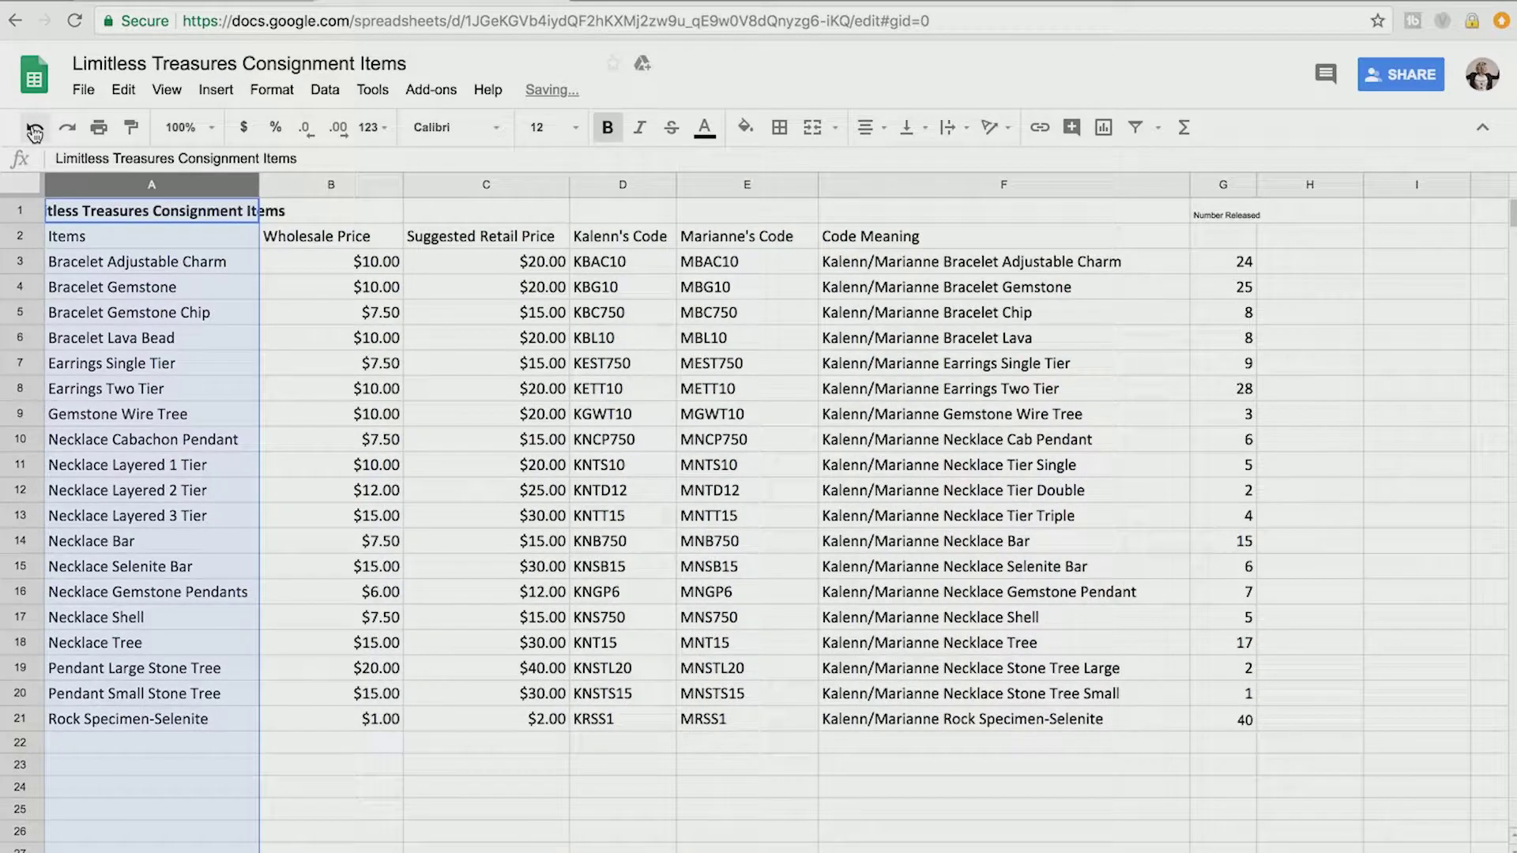
left_click(34, 130)
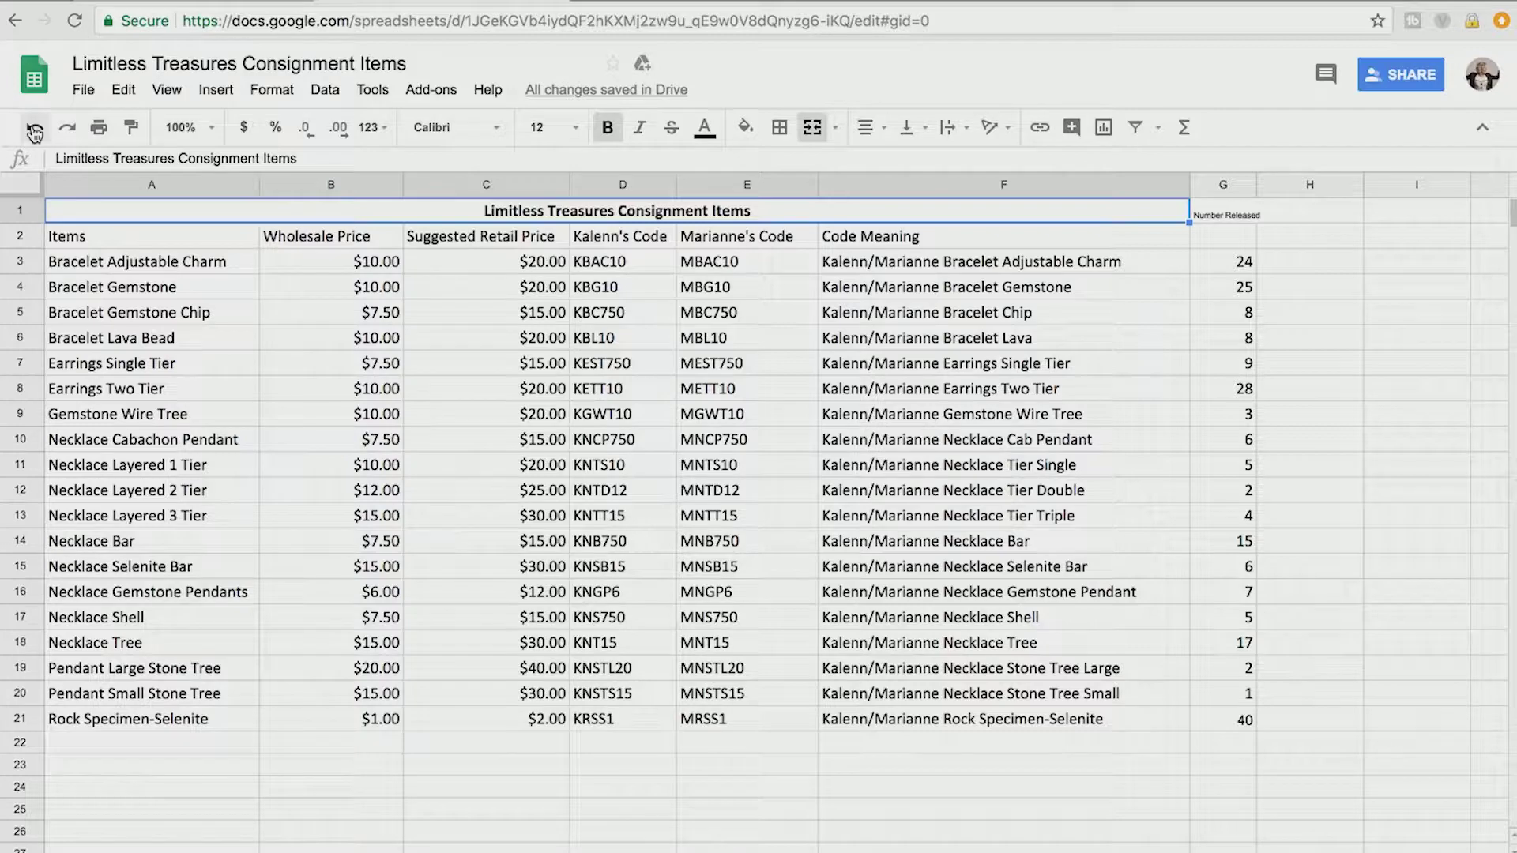
left_click(70, 135)
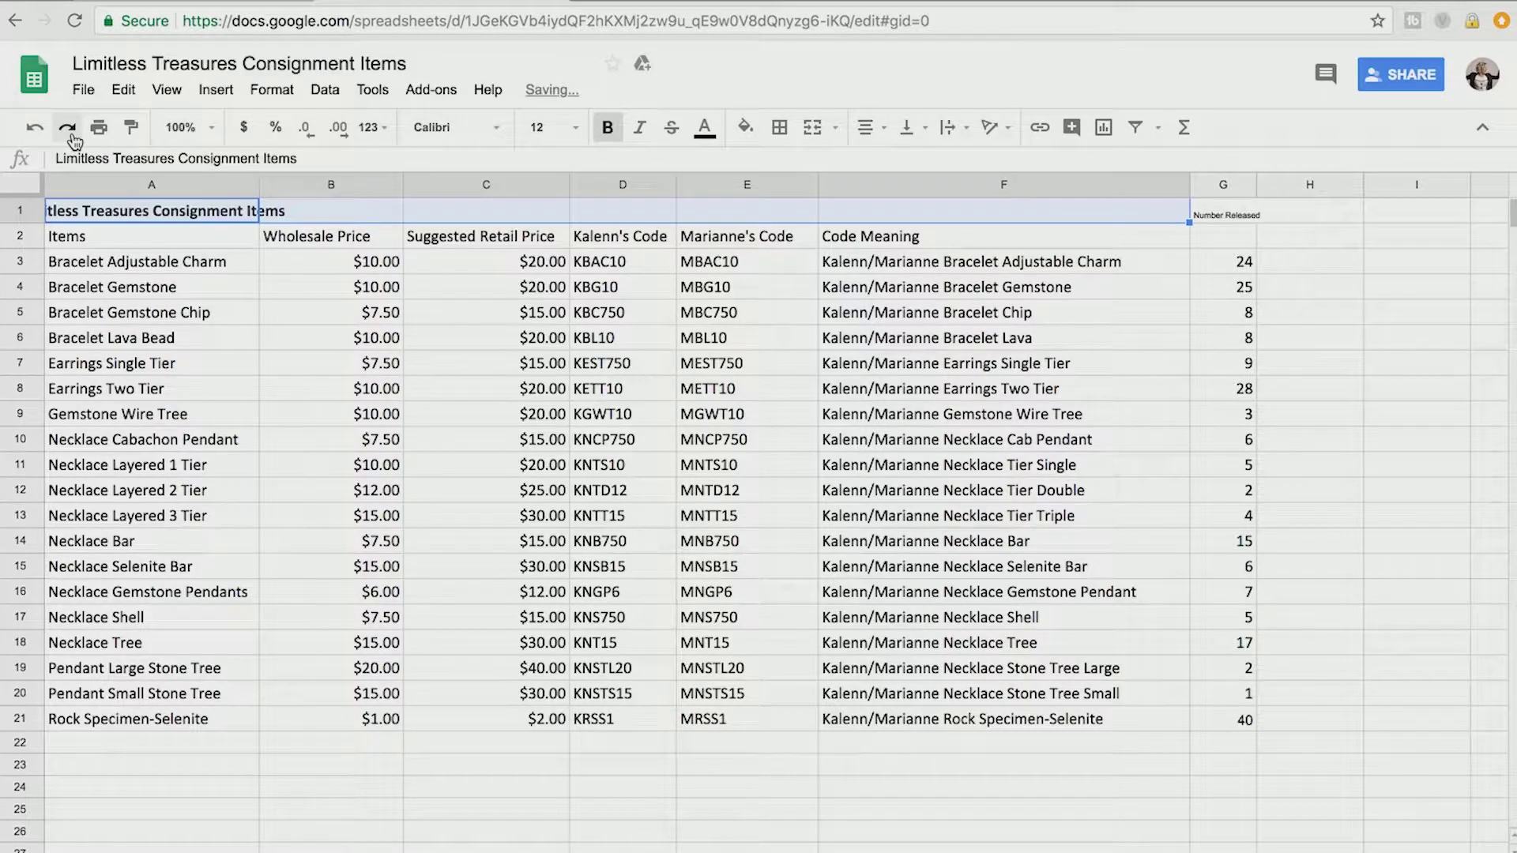
left_click(70, 134)
left_click(70, 134)
left_click(70, 135)
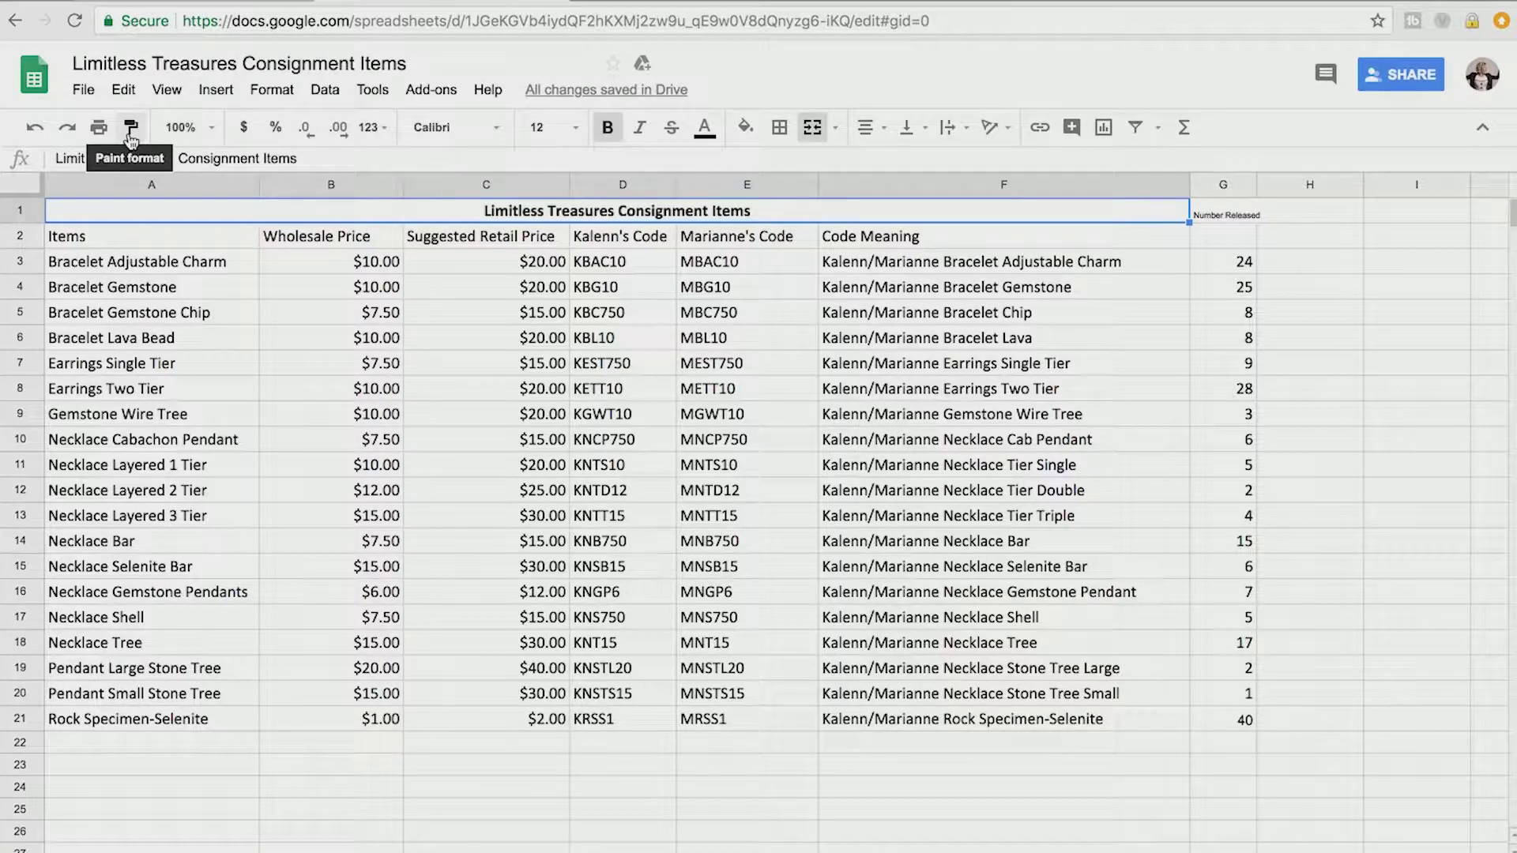
left_click(215, 134)
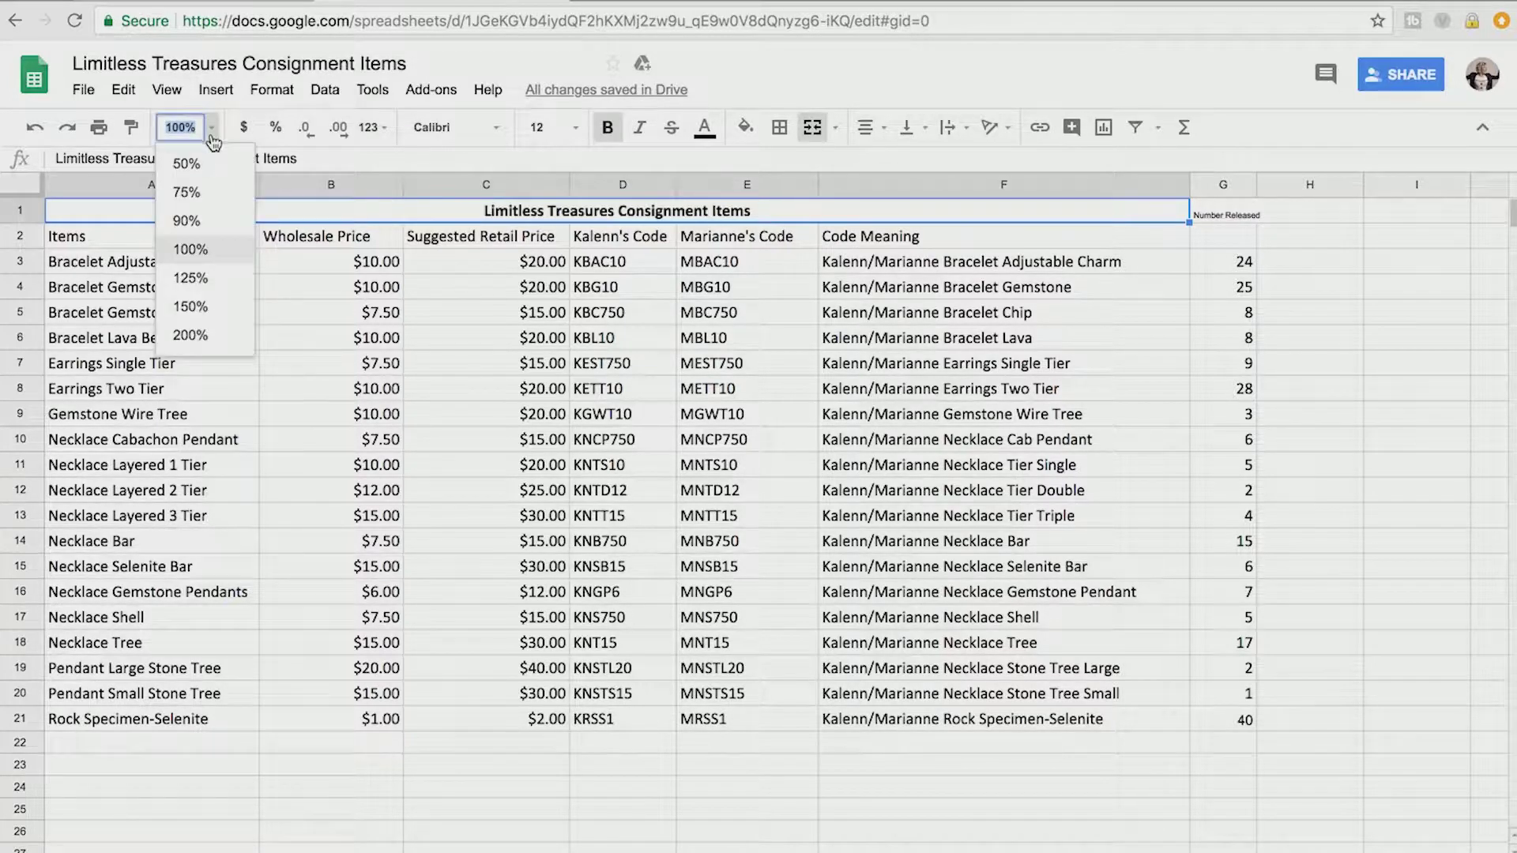
left_click(197, 309)
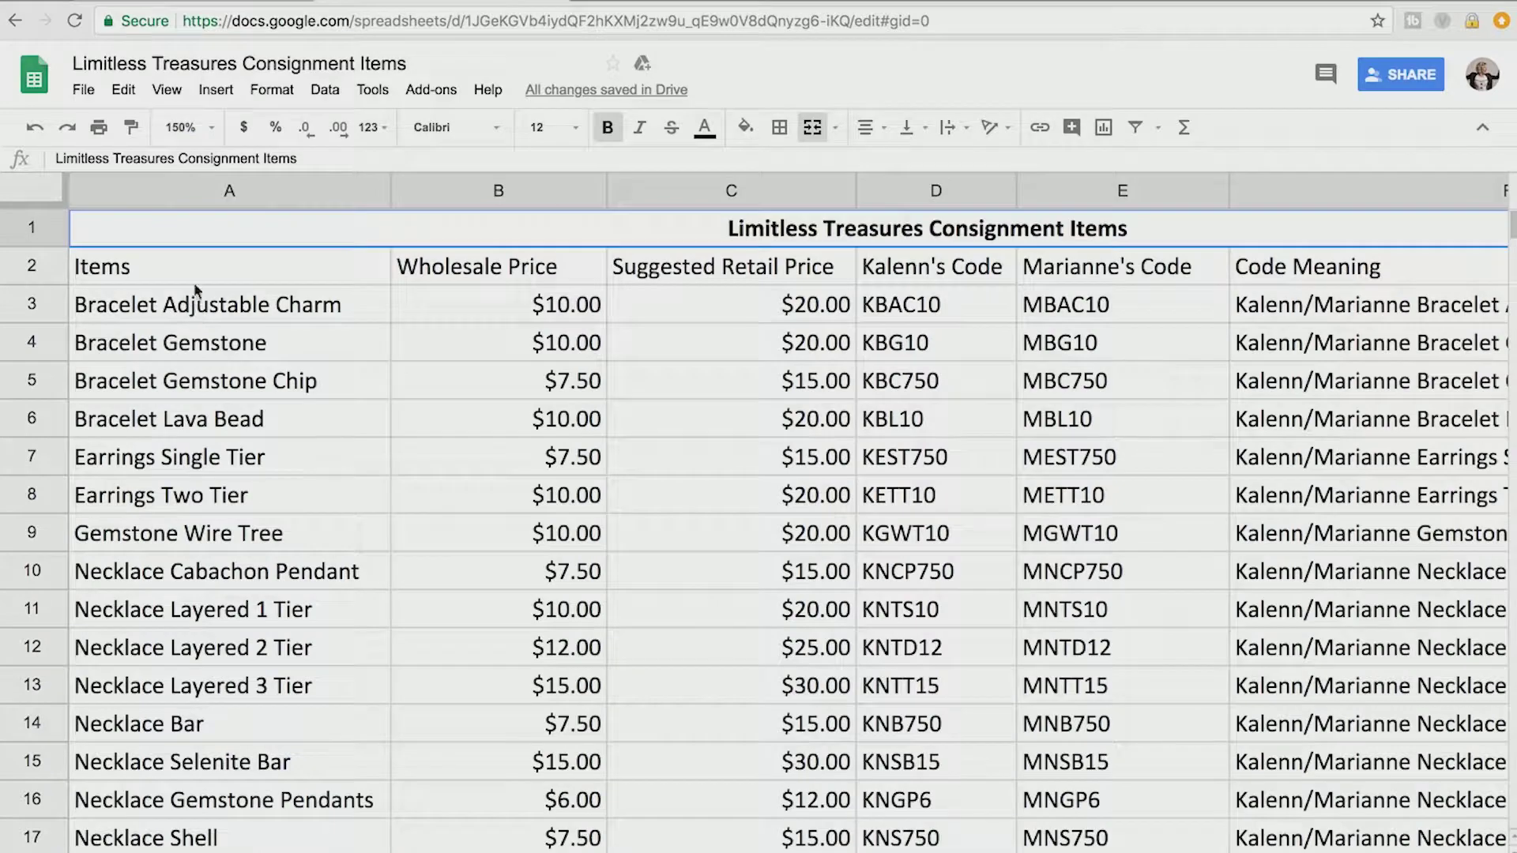
left_click(213, 134)
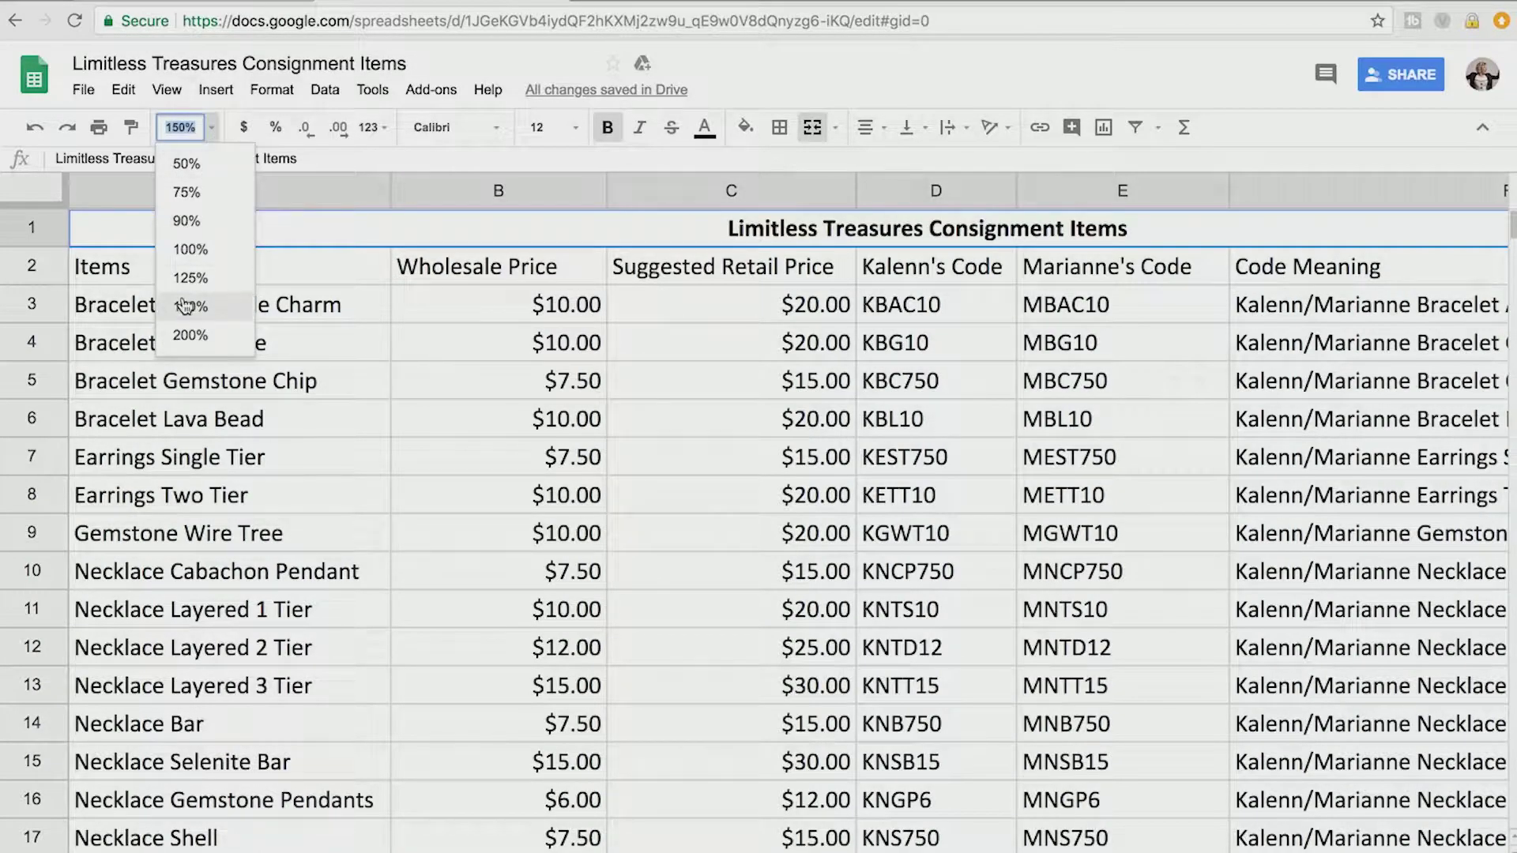
left_click(191, 248)
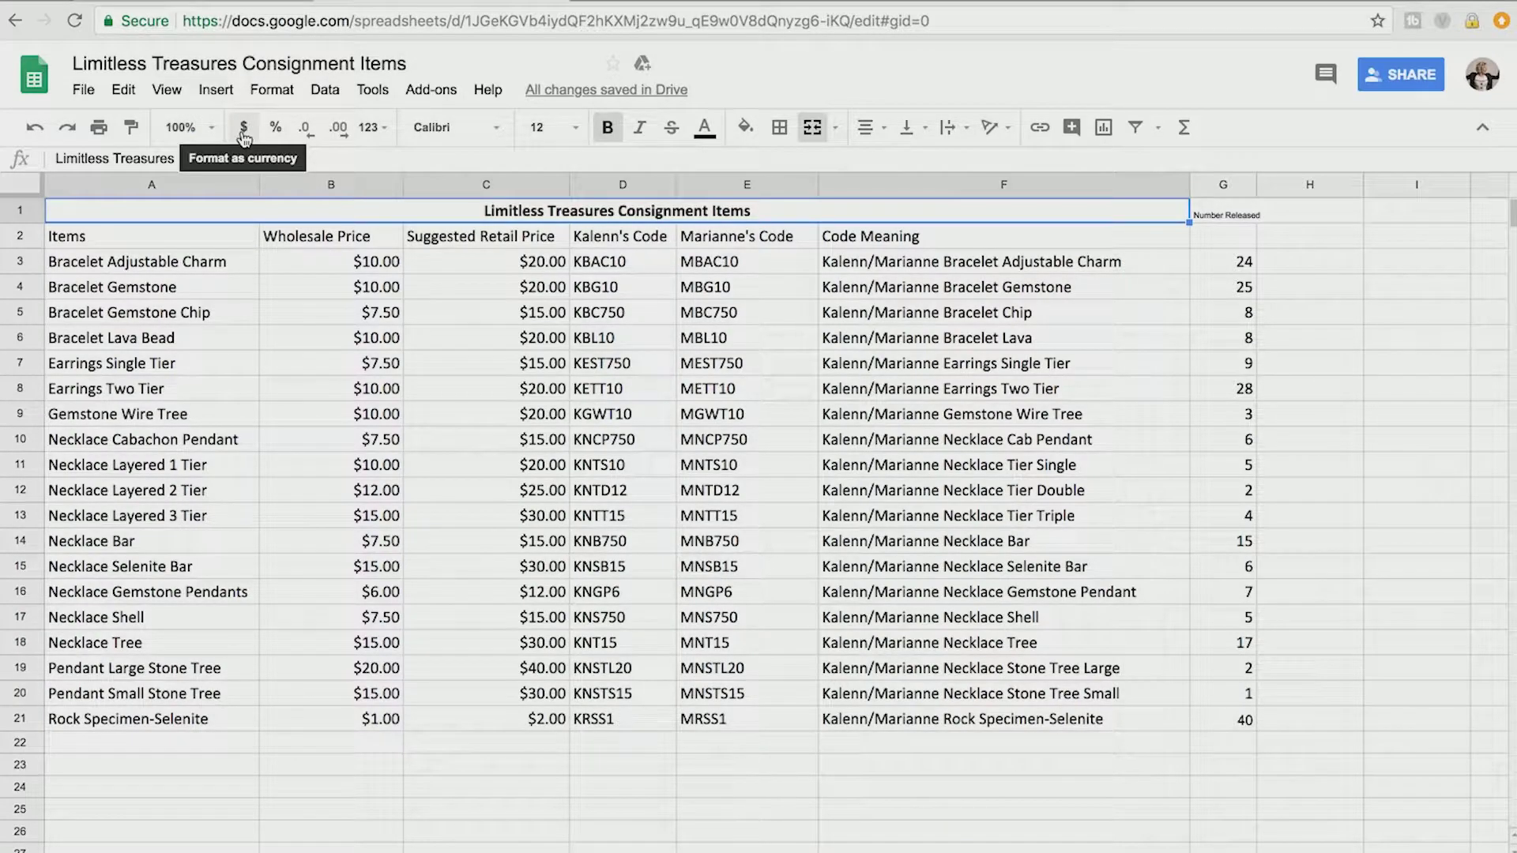
- Format the Wholesale Price values B3:B21 as currency
left_click(329, 264)
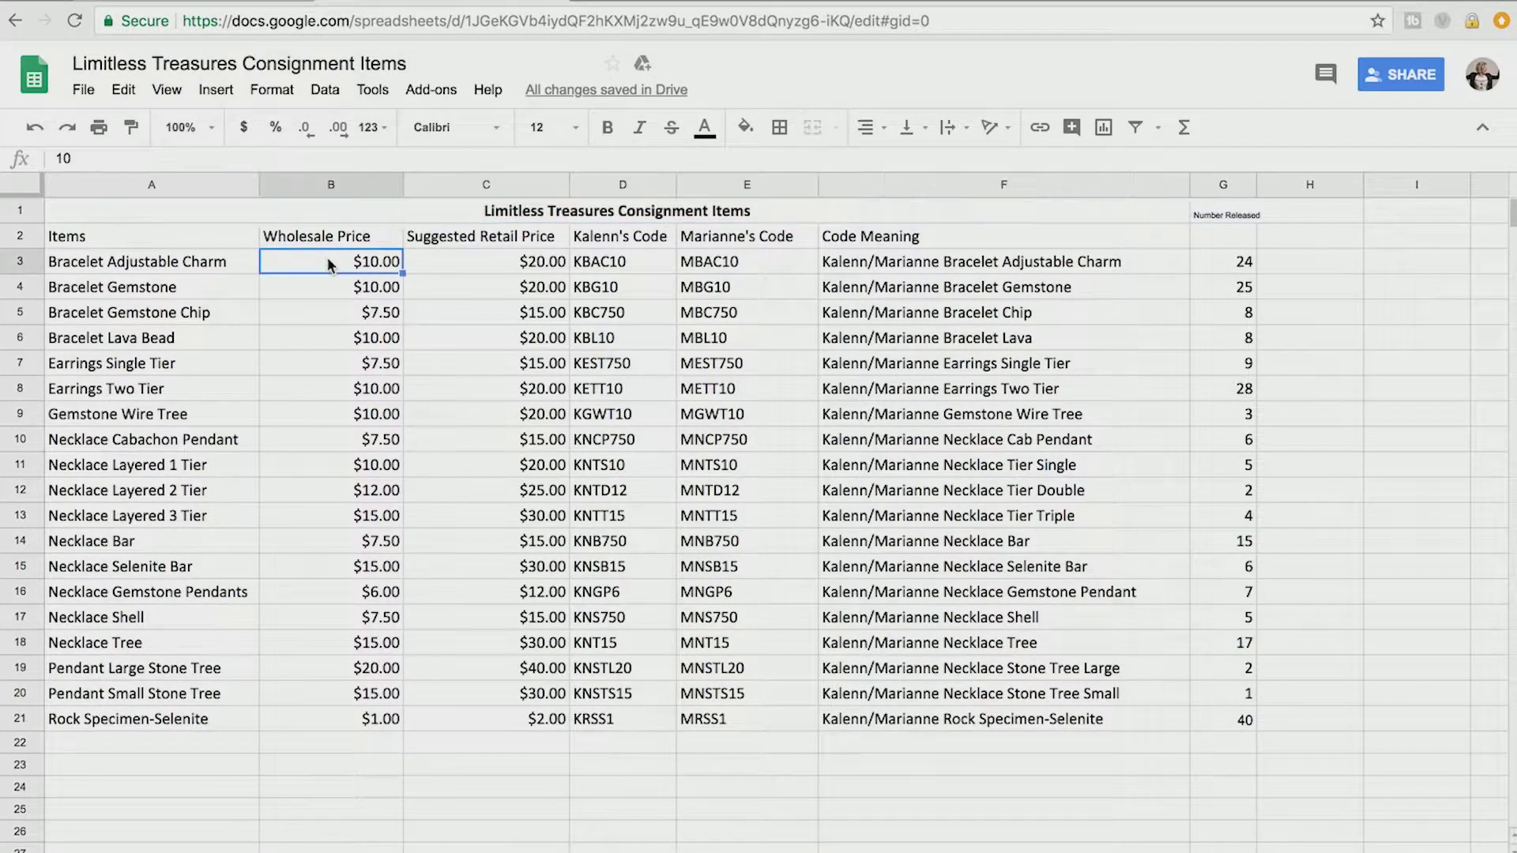
left_click(325, 724, "shift")
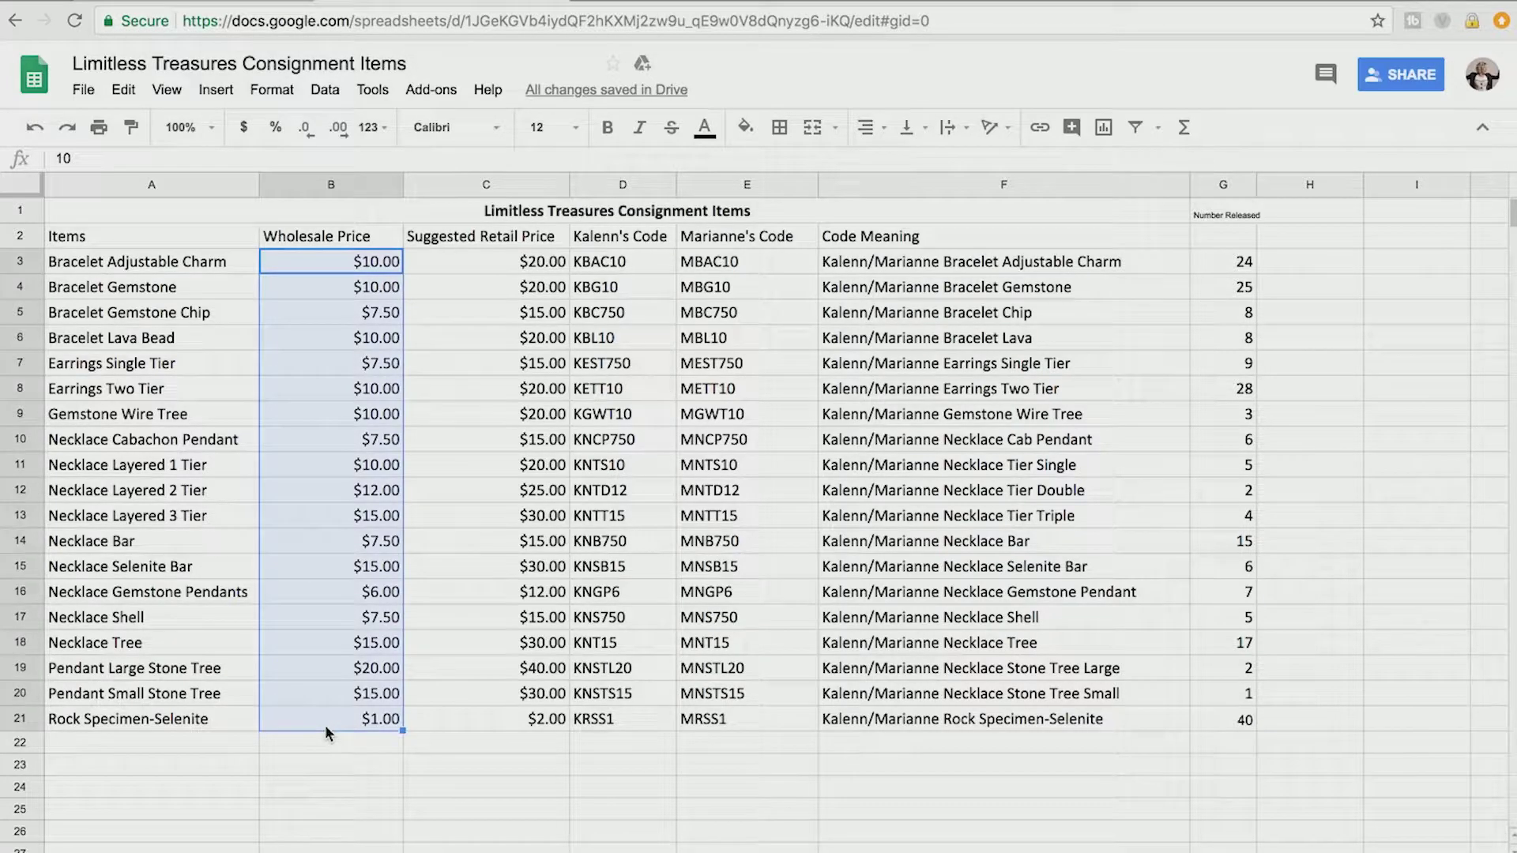
left_click(242, 128)
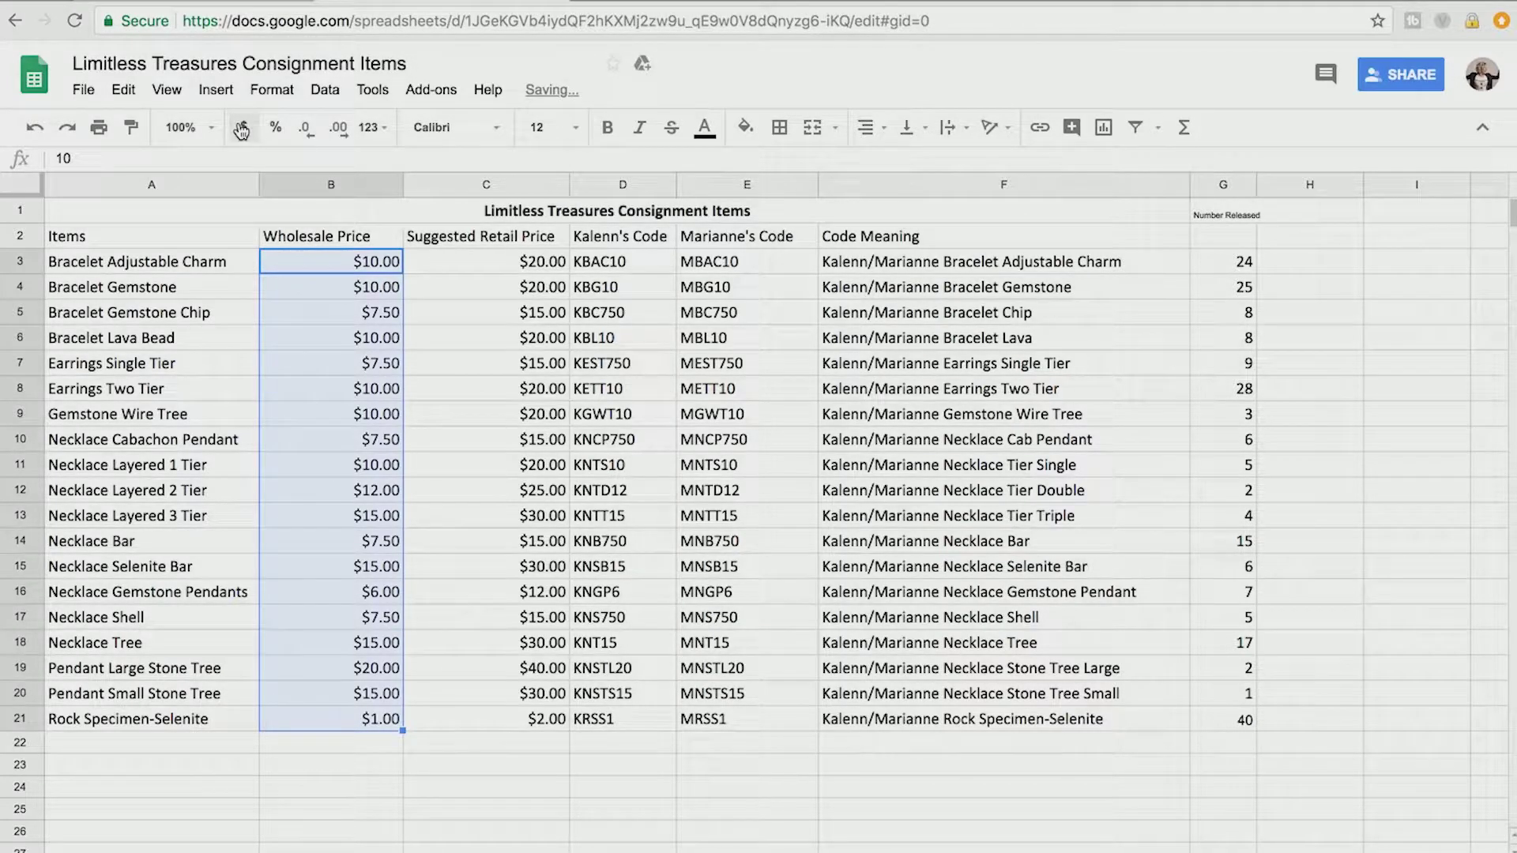
left_click(243, 131)
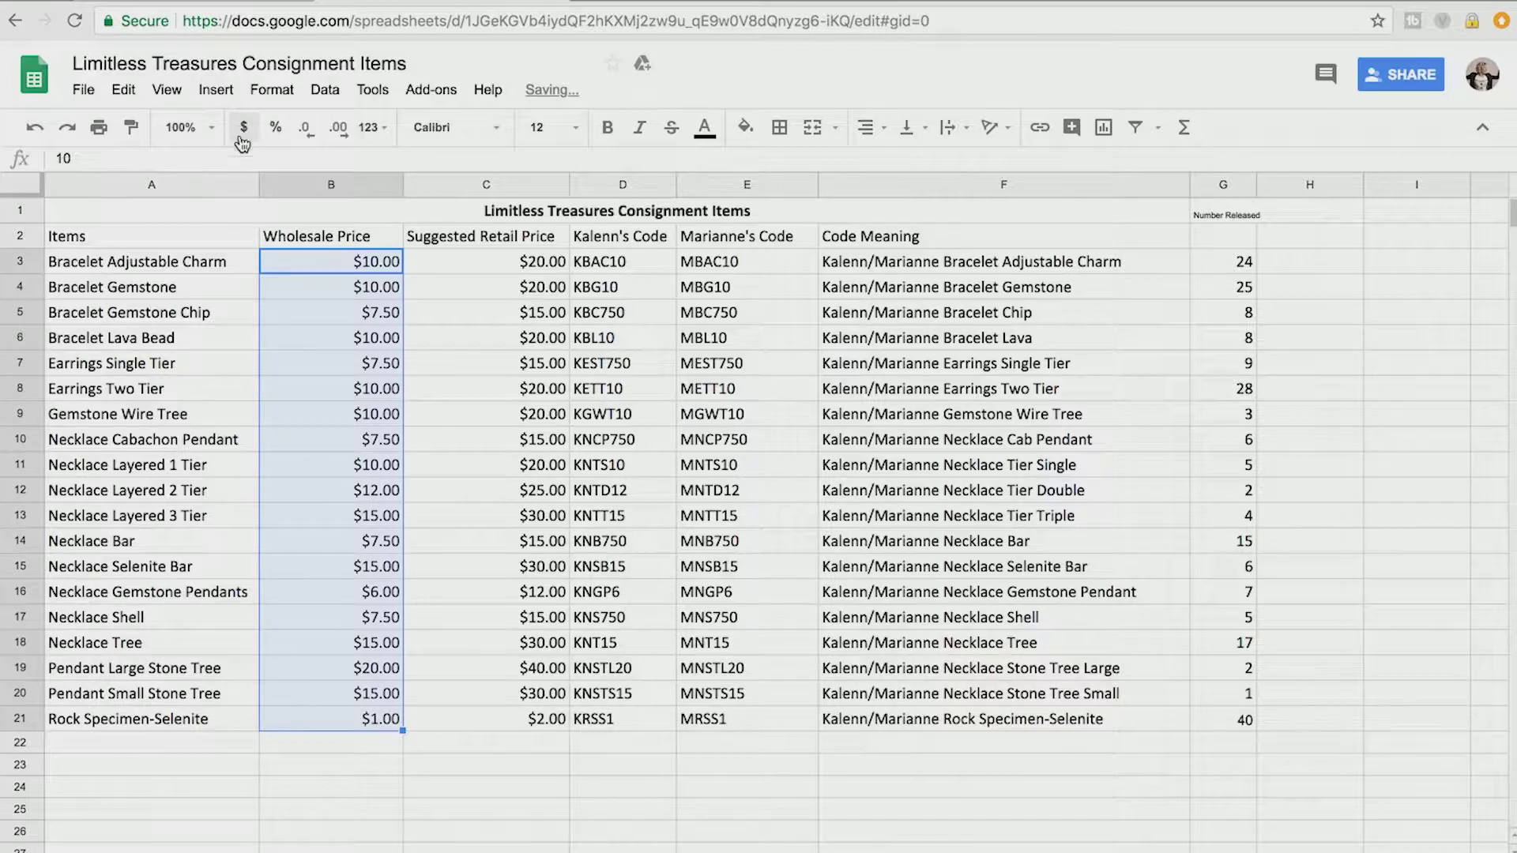
- Format Kalenn's Code entries D3:D21 as currency
left_click(628, 267)
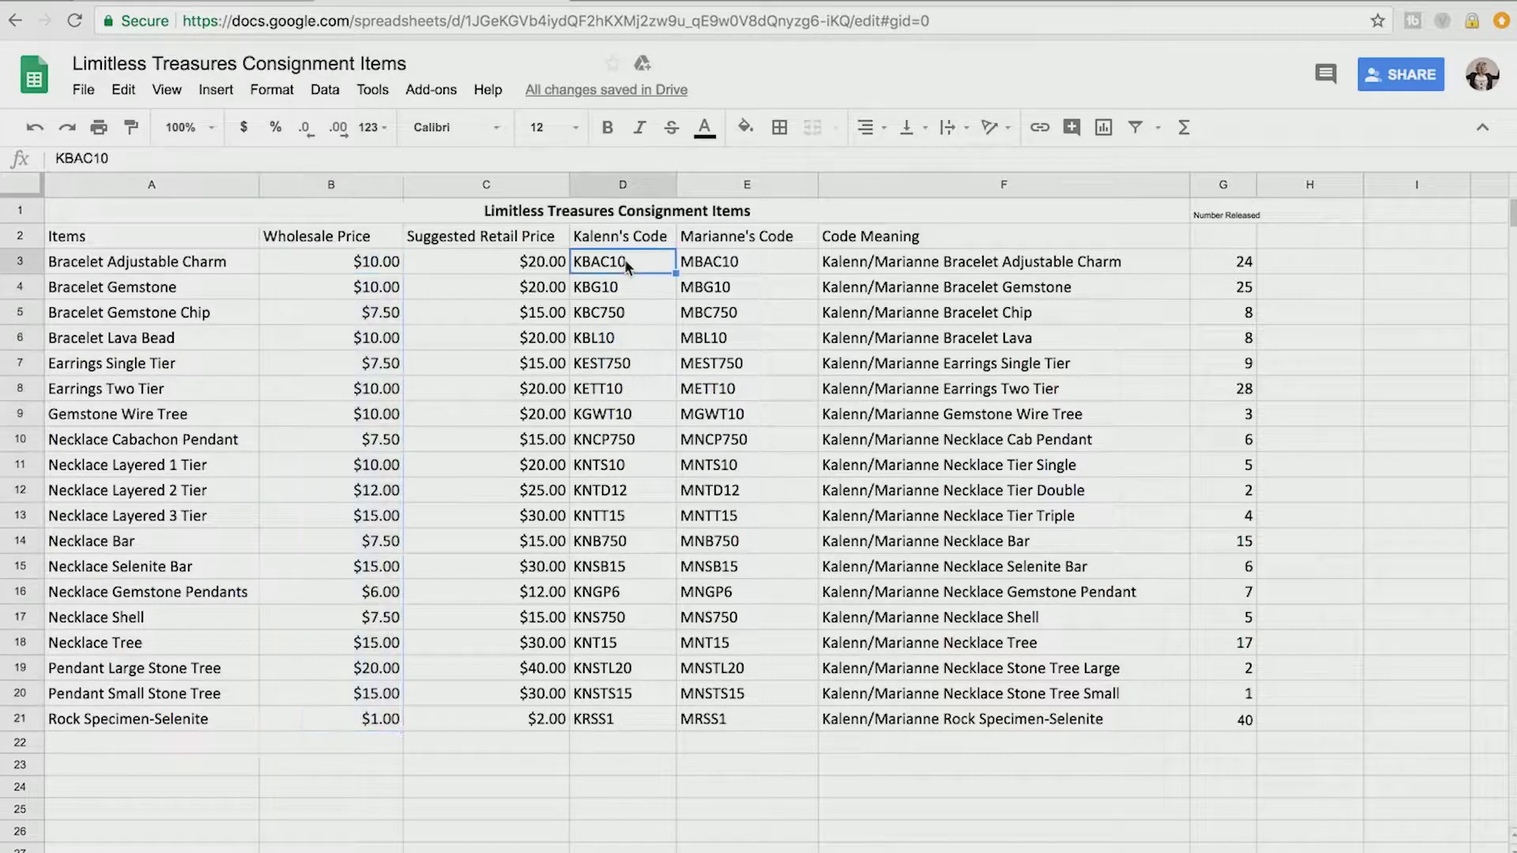
left_click(609, 723, "shift")
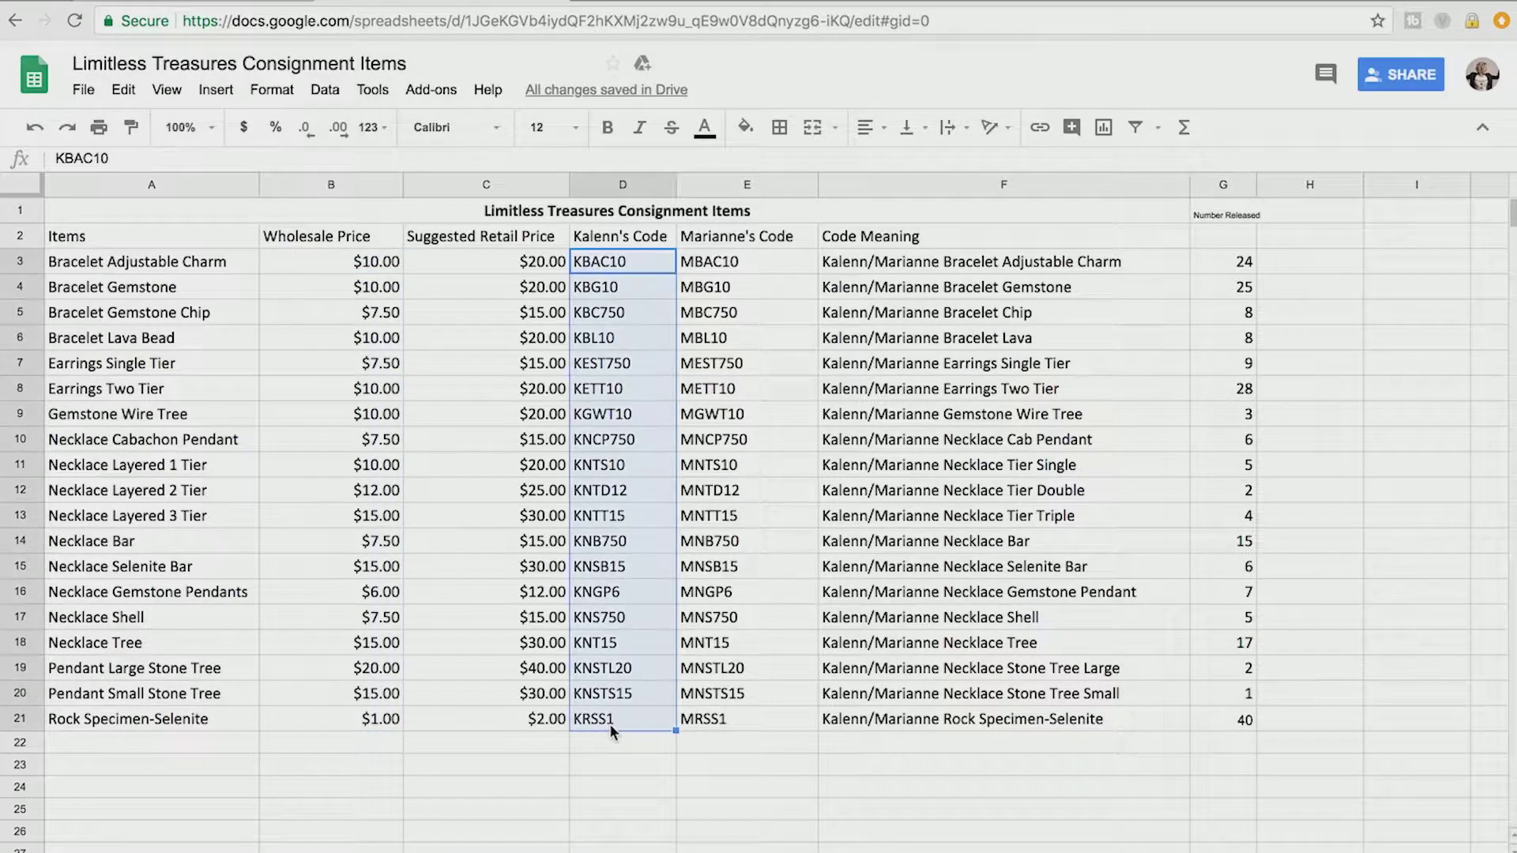
left_click(244, 132)
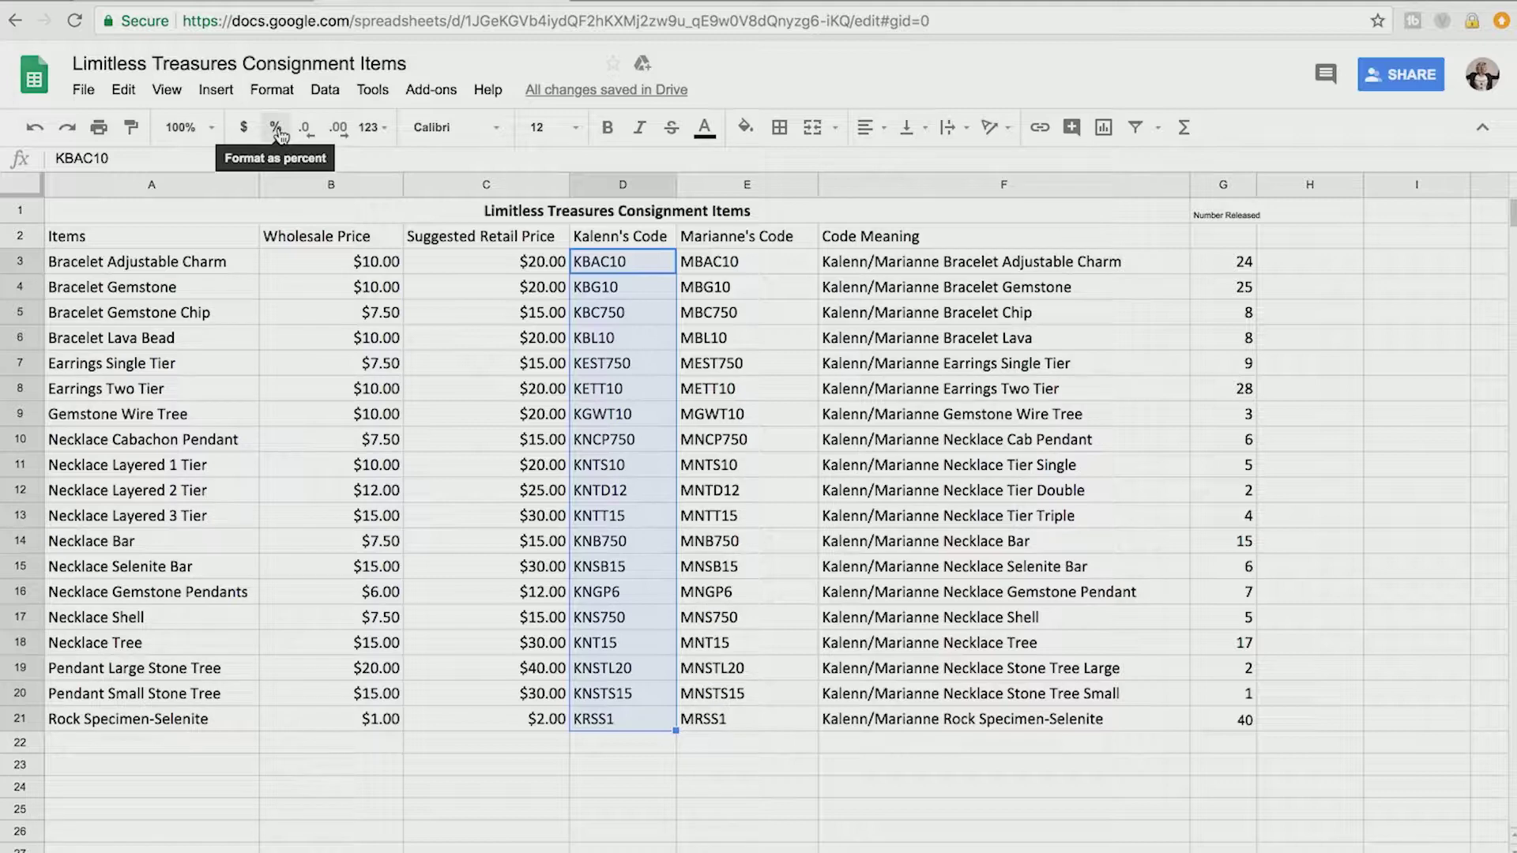
- Insert an empty column left of Kalenn's Code and enter 10 in D3 through D7
right_click(583, 182)
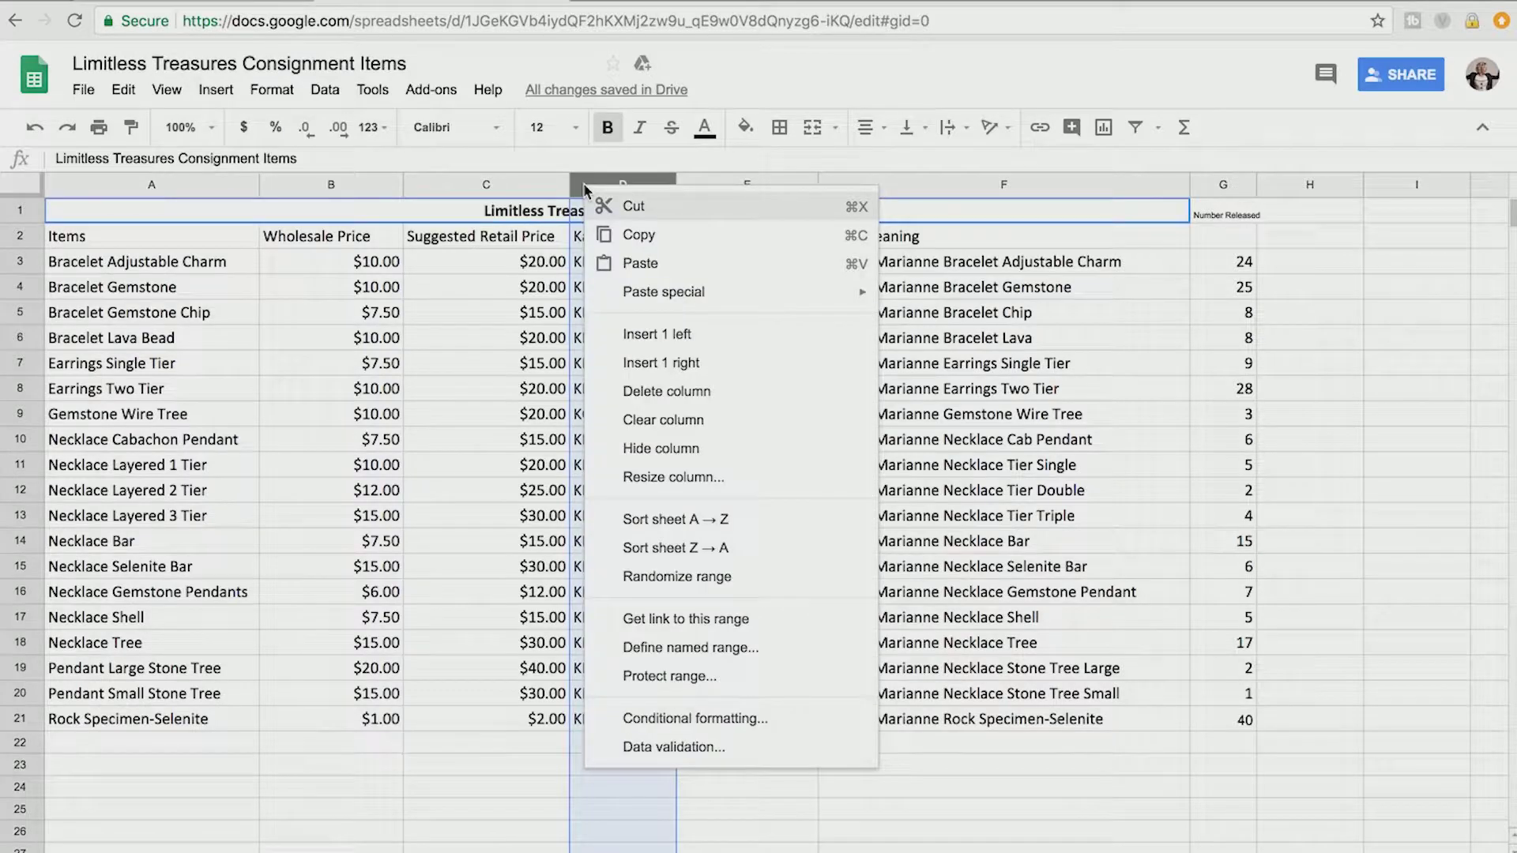
left_click(651, 338)
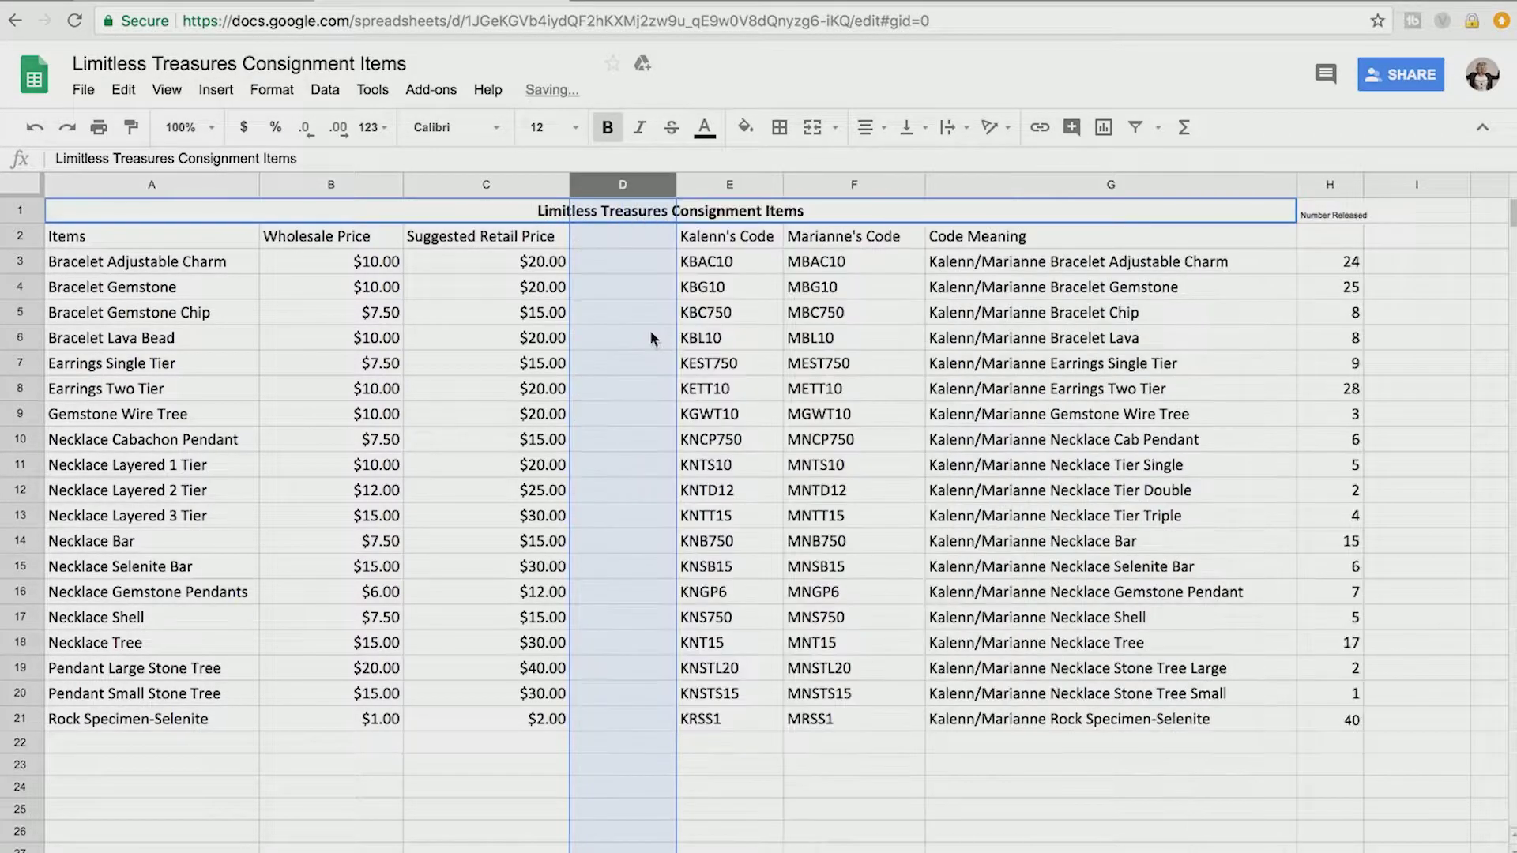
left_click(615, 263)
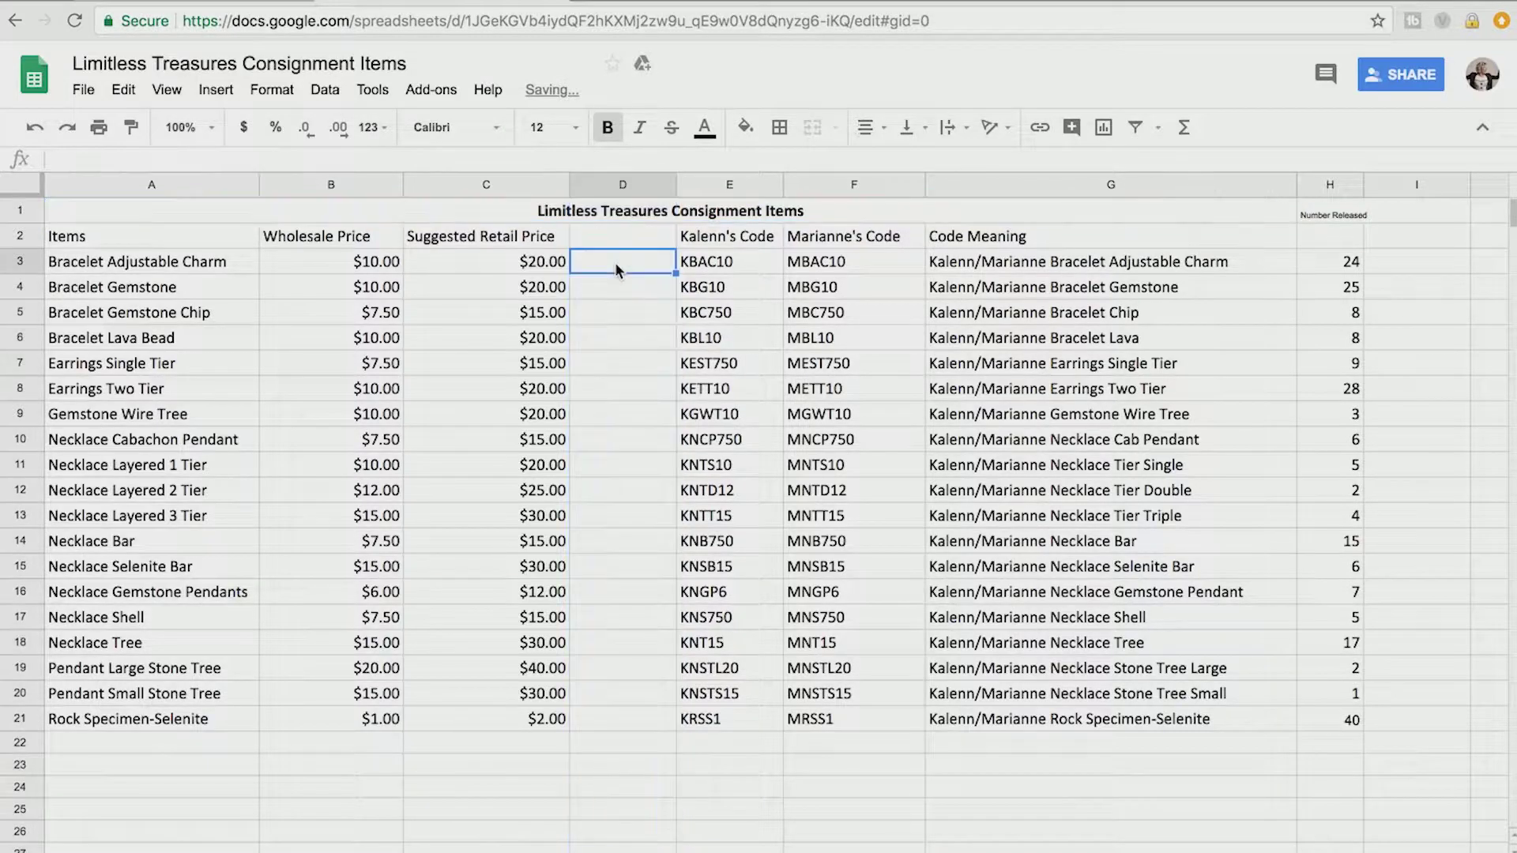
type("10")
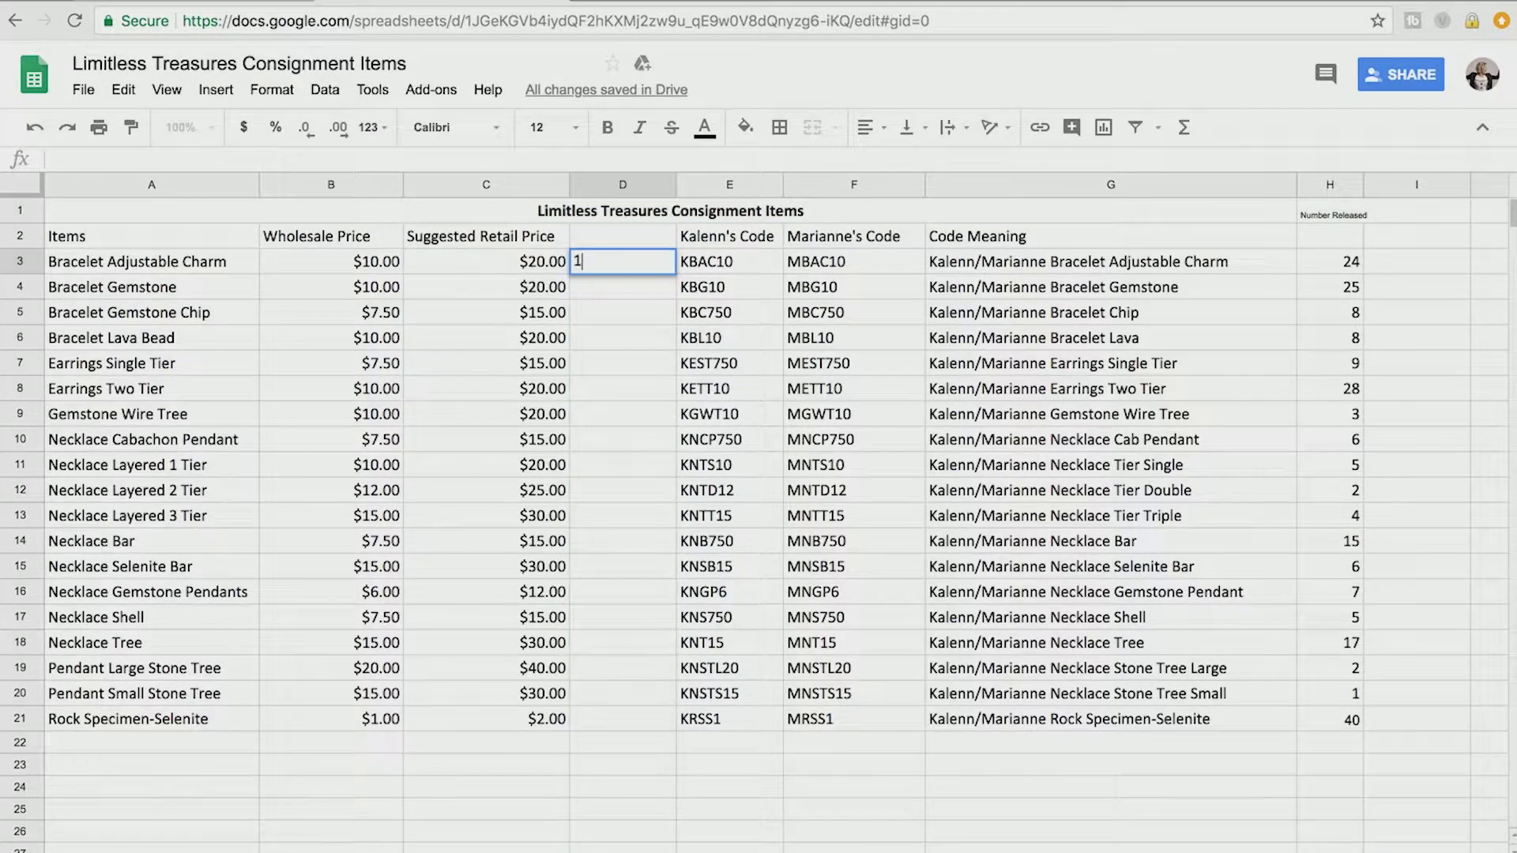
key("Return")
type("10")
key("Return")
type("10")
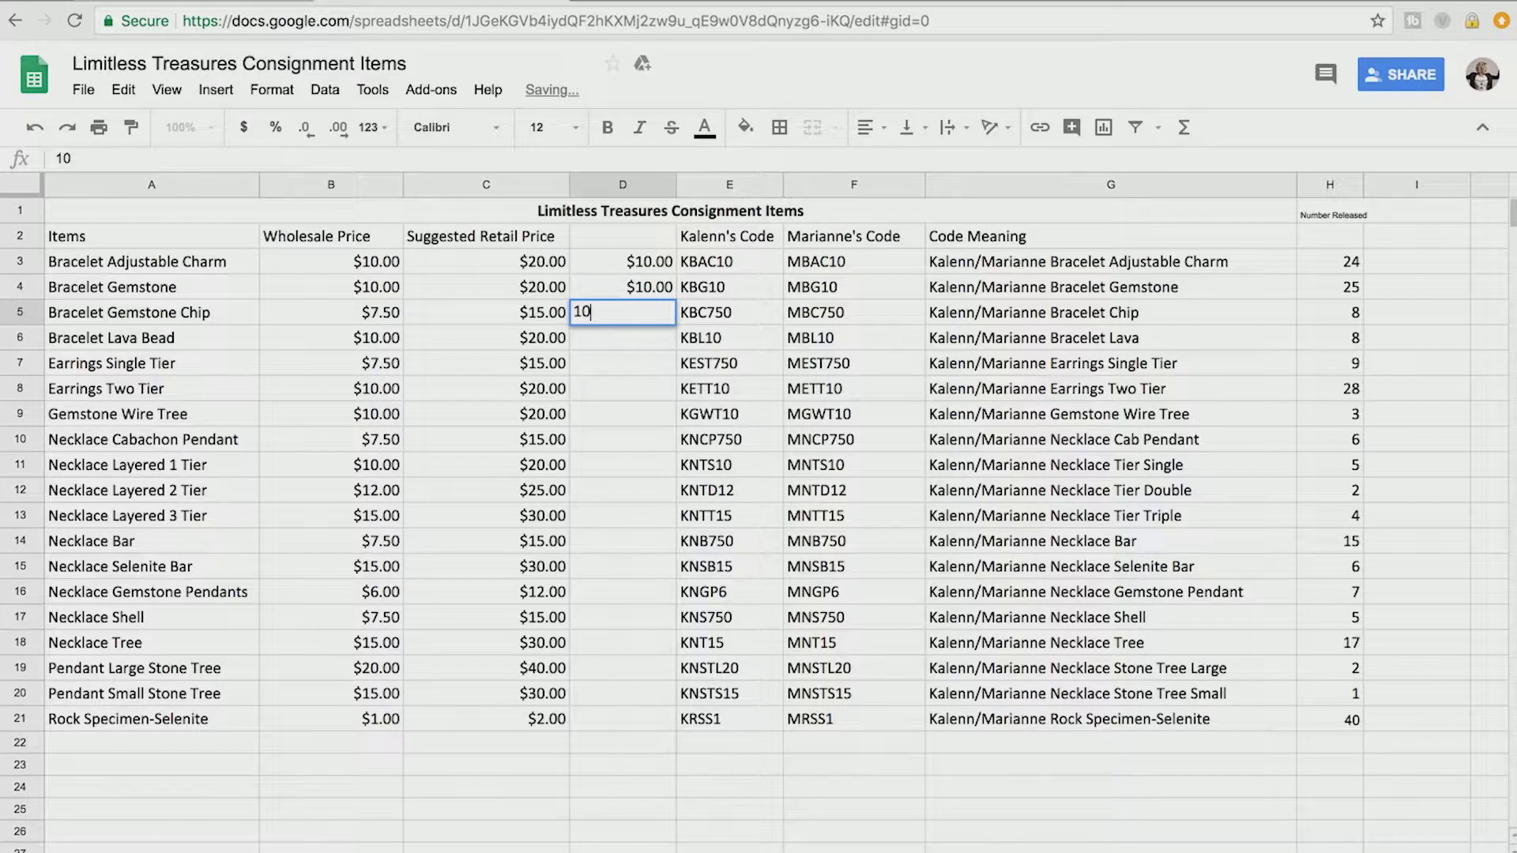
key("Return")
type("10")
key("Return")
type("10")
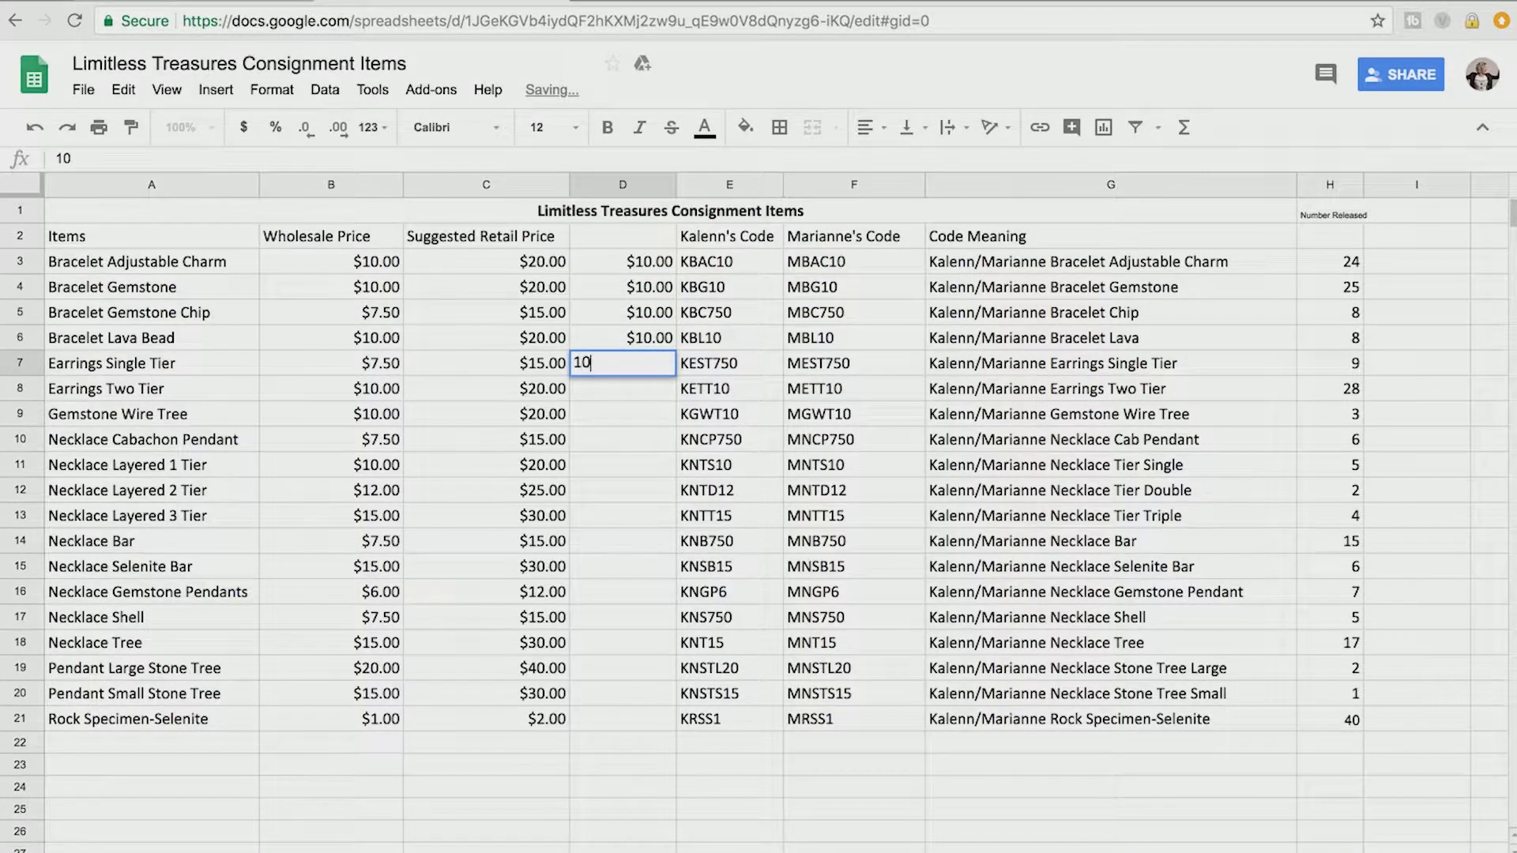
key("Return")
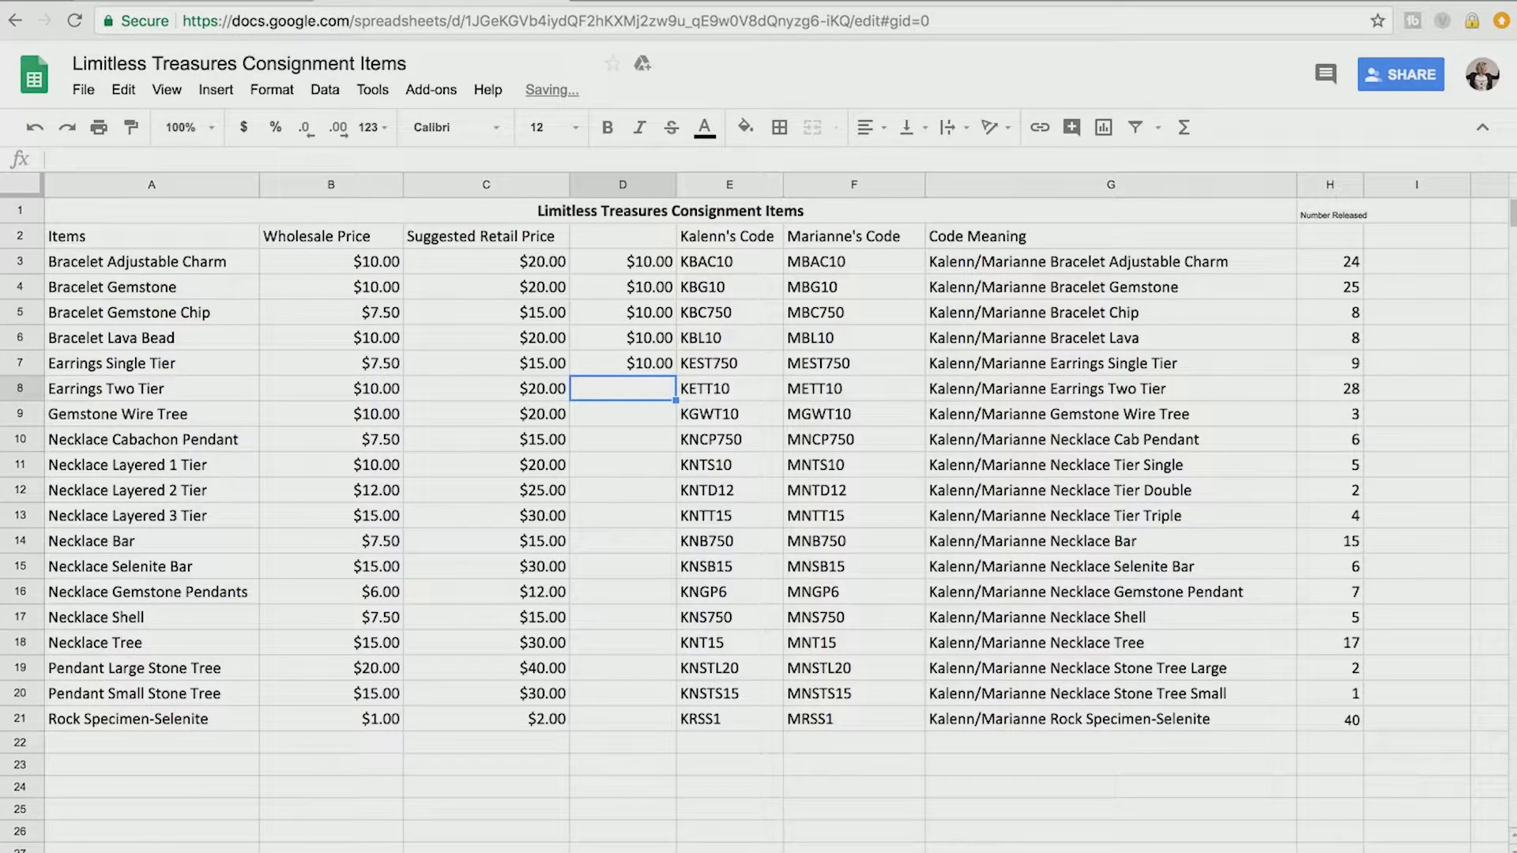
- Format D3:D21 as percent, turning the values into 1000.00%
left_click(654, 261)
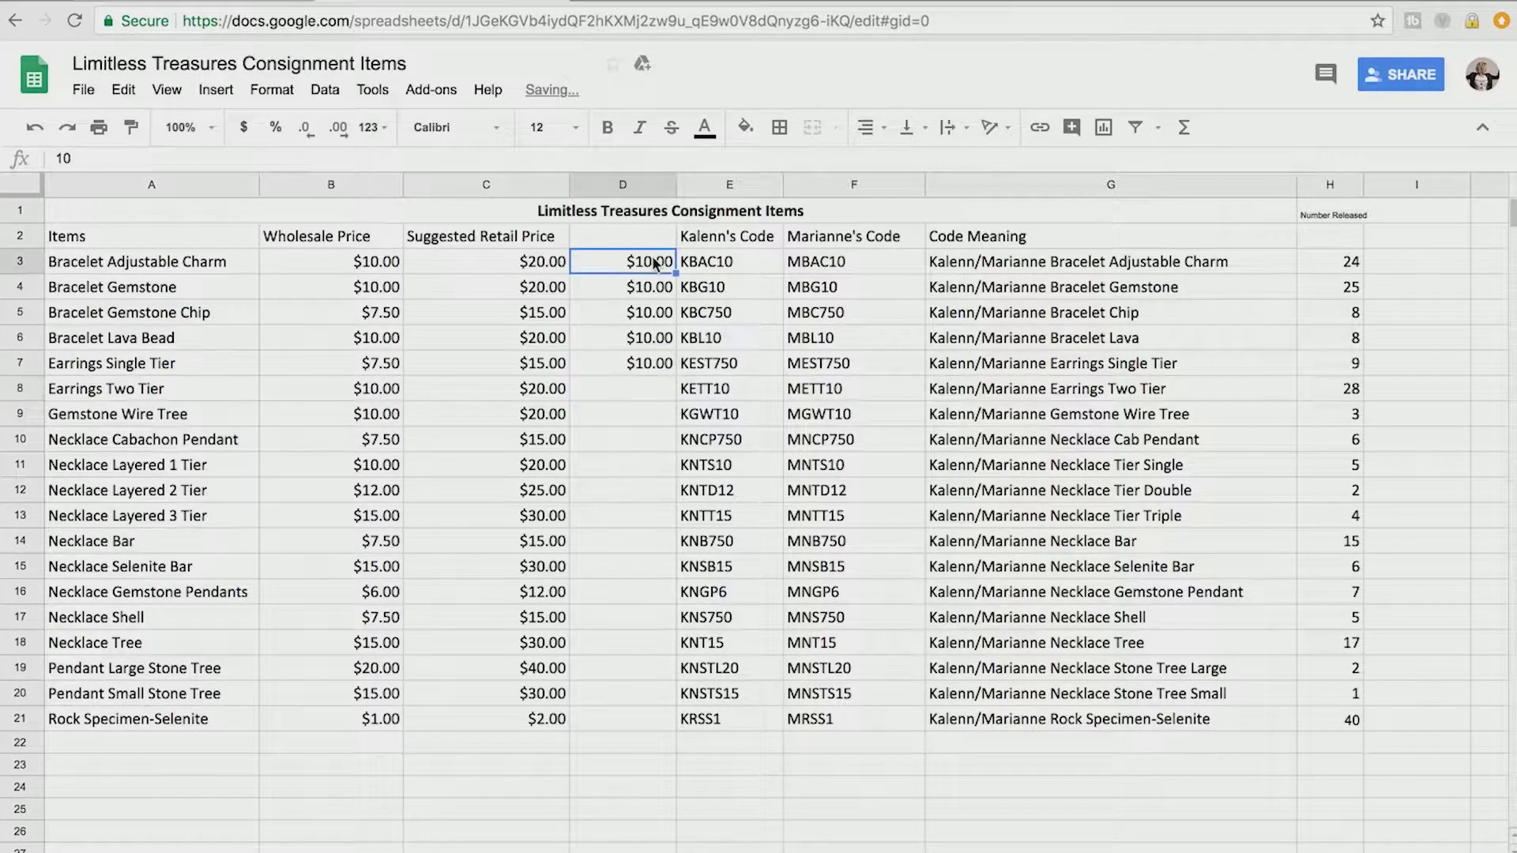
left_click(627, 719, "shift")
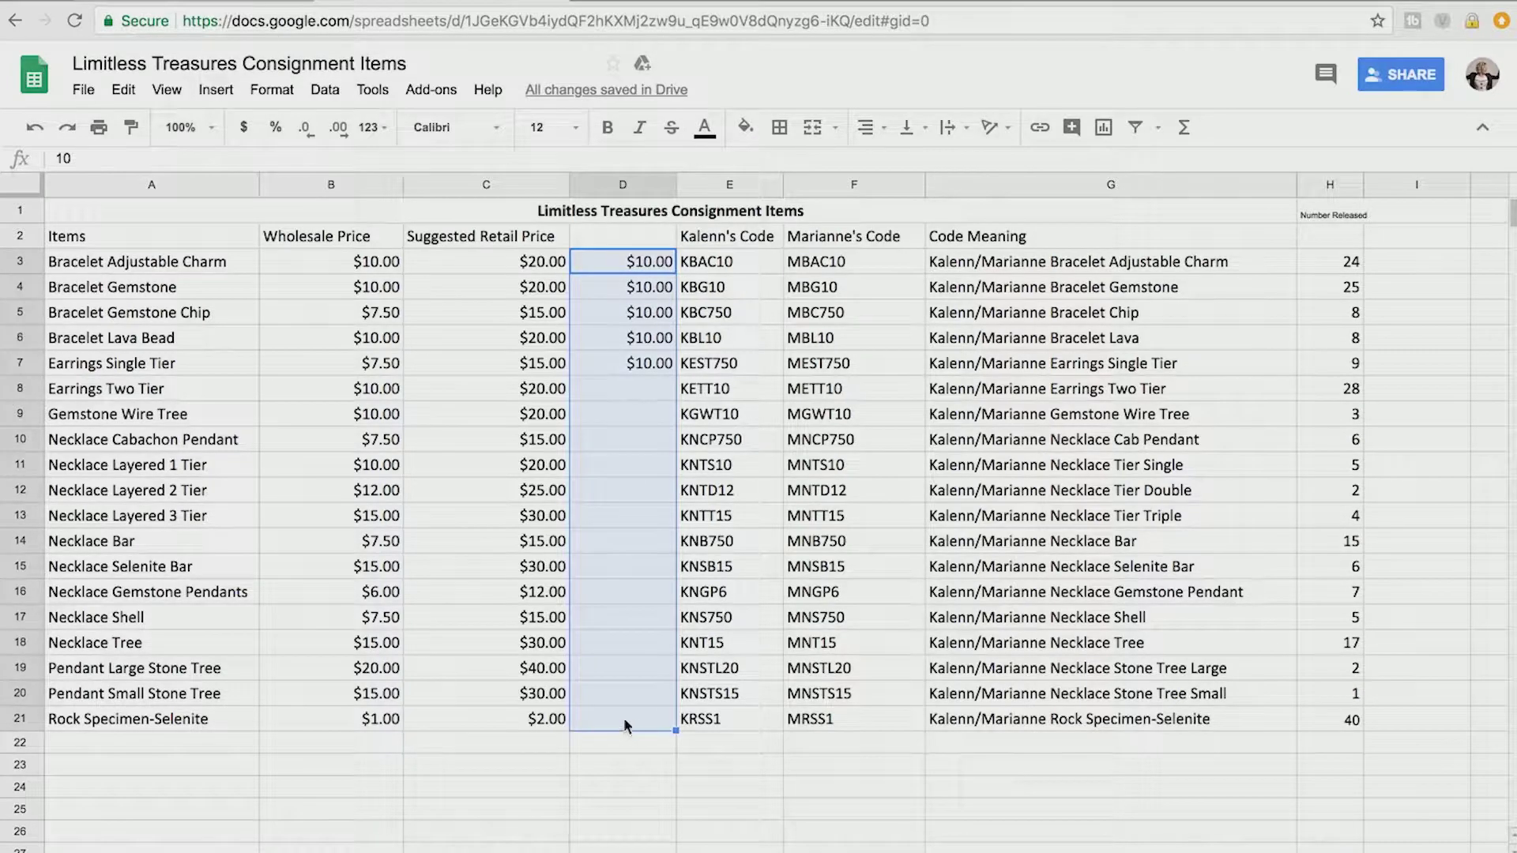
left_click(276, 134)
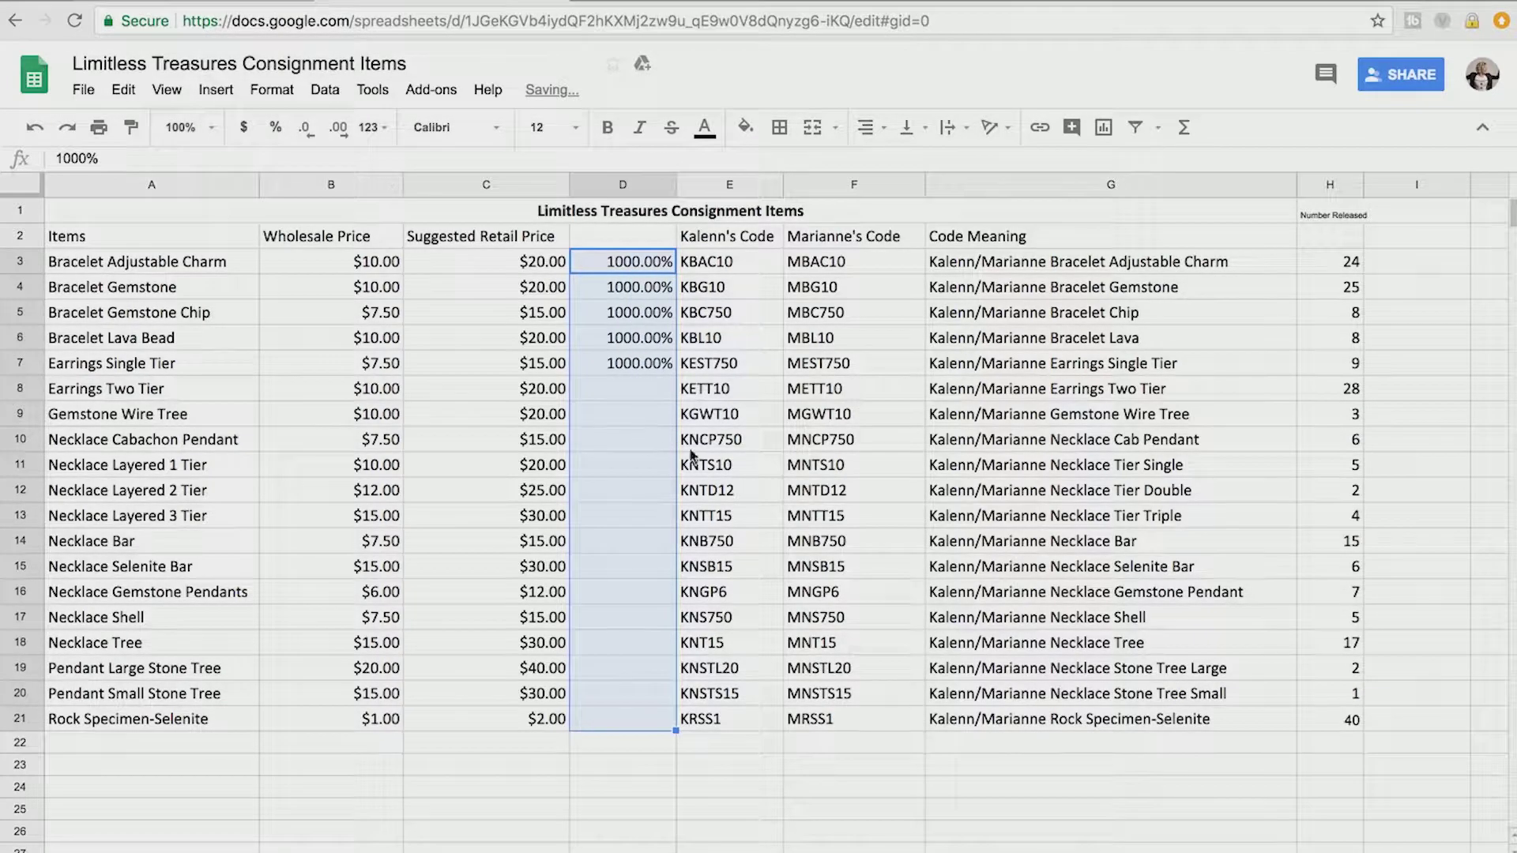
- Re-enter 10 in D3 and D4 so D3 reads 10 and D4 shows 10.00%
left_click(632, 271)
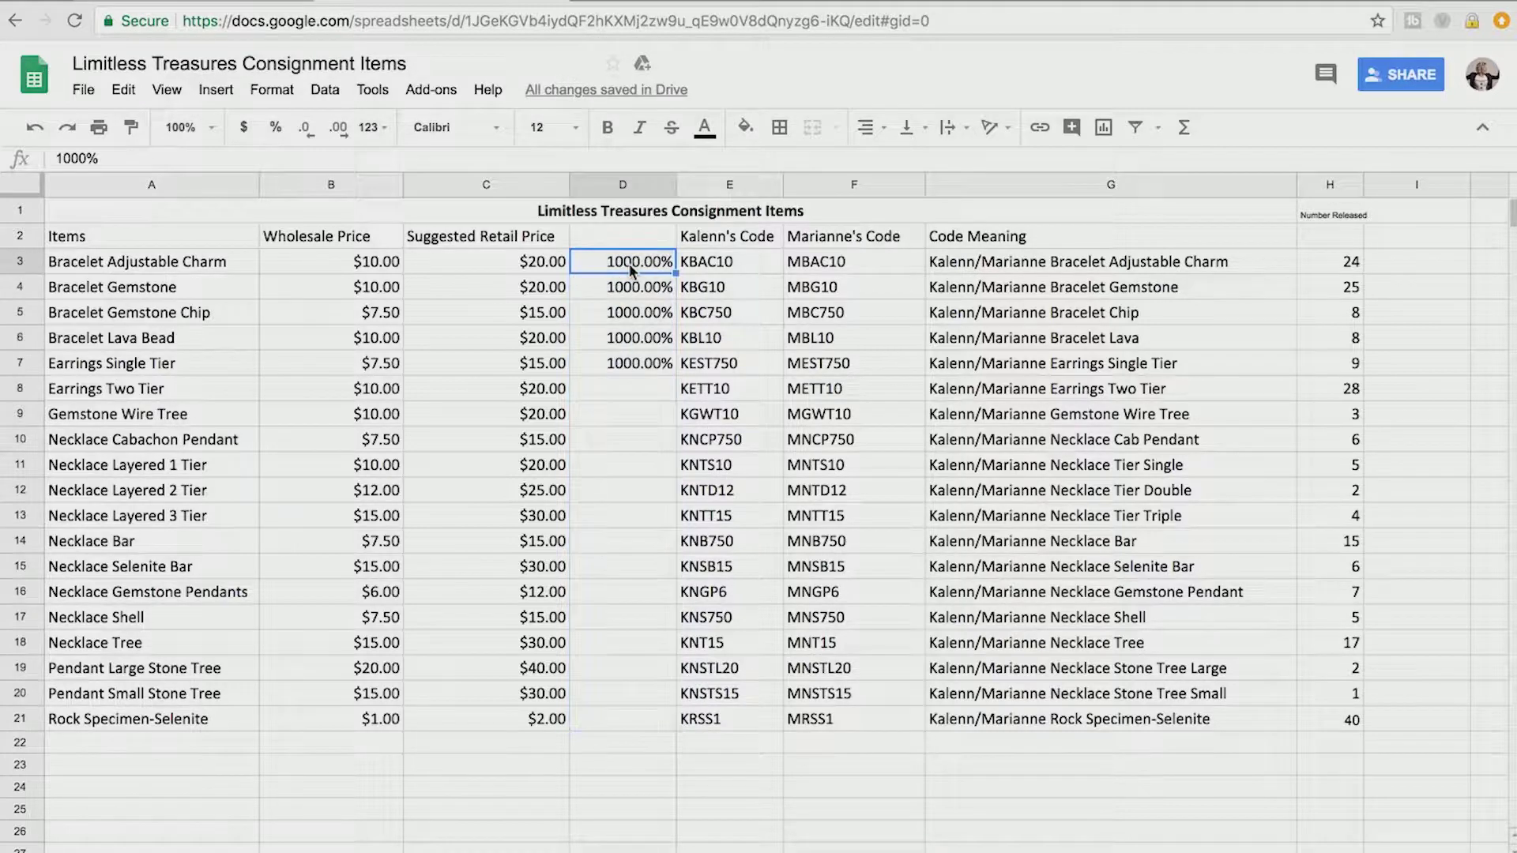
left_click(110, 162)
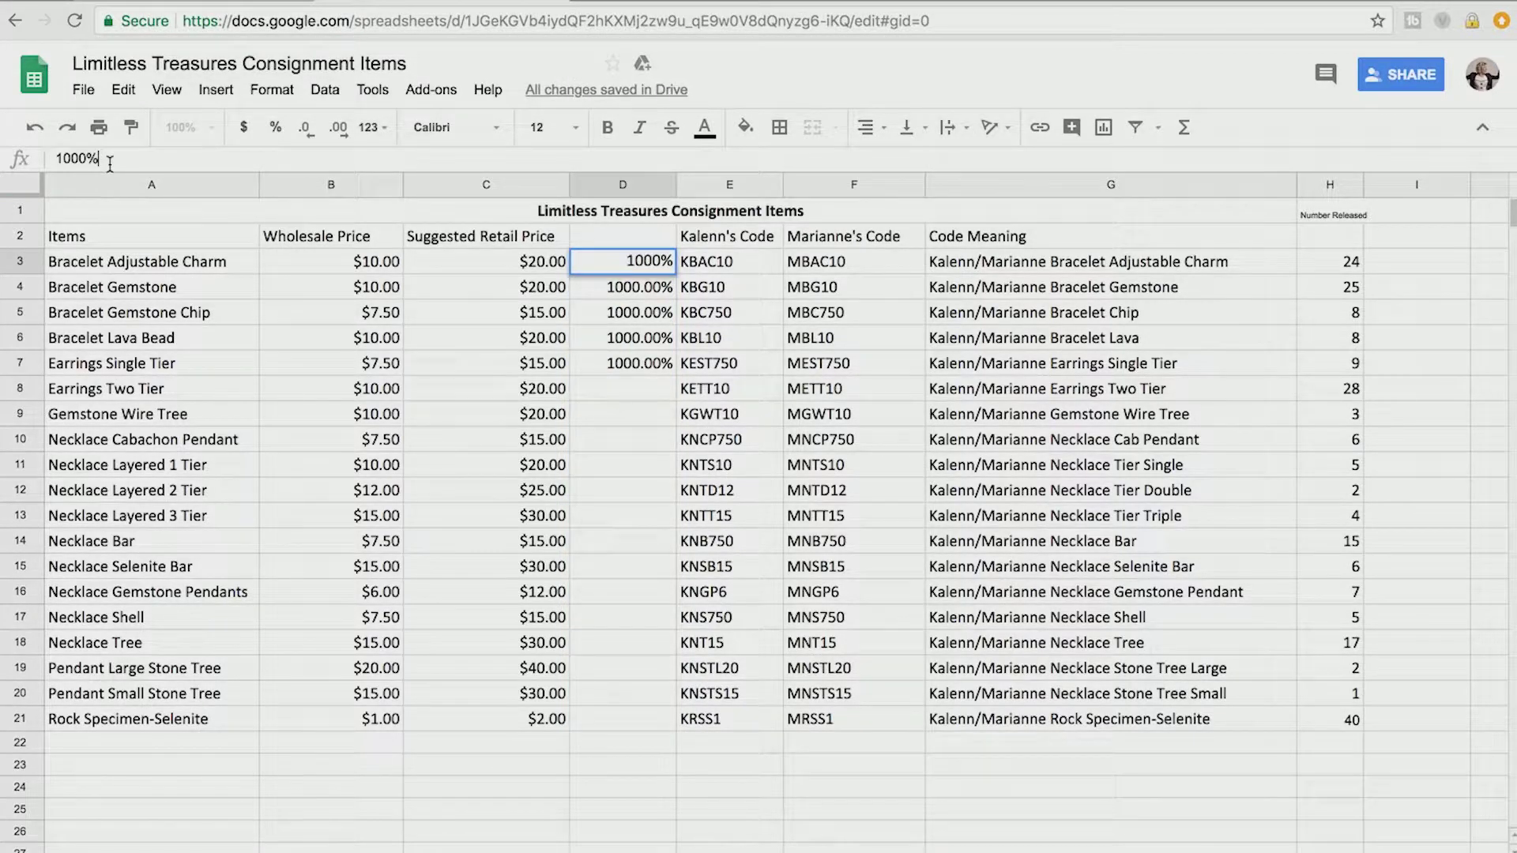
key("BackSpace")
key("BackSpace")
key("BackSpace")
key("BackSpace")
key("BackSpace")
type("10")
key("Return")
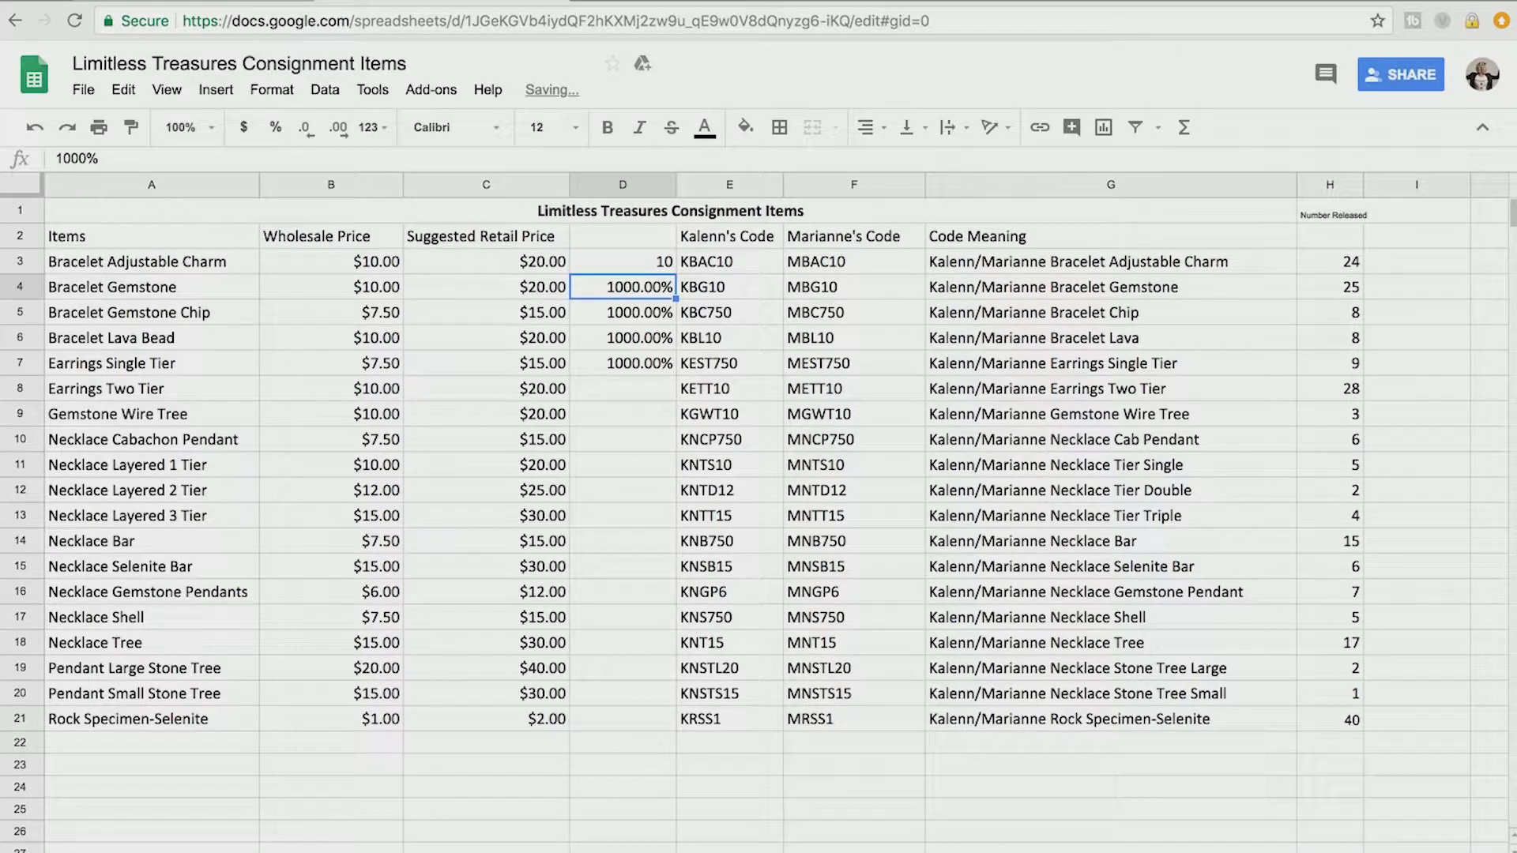
type("10")
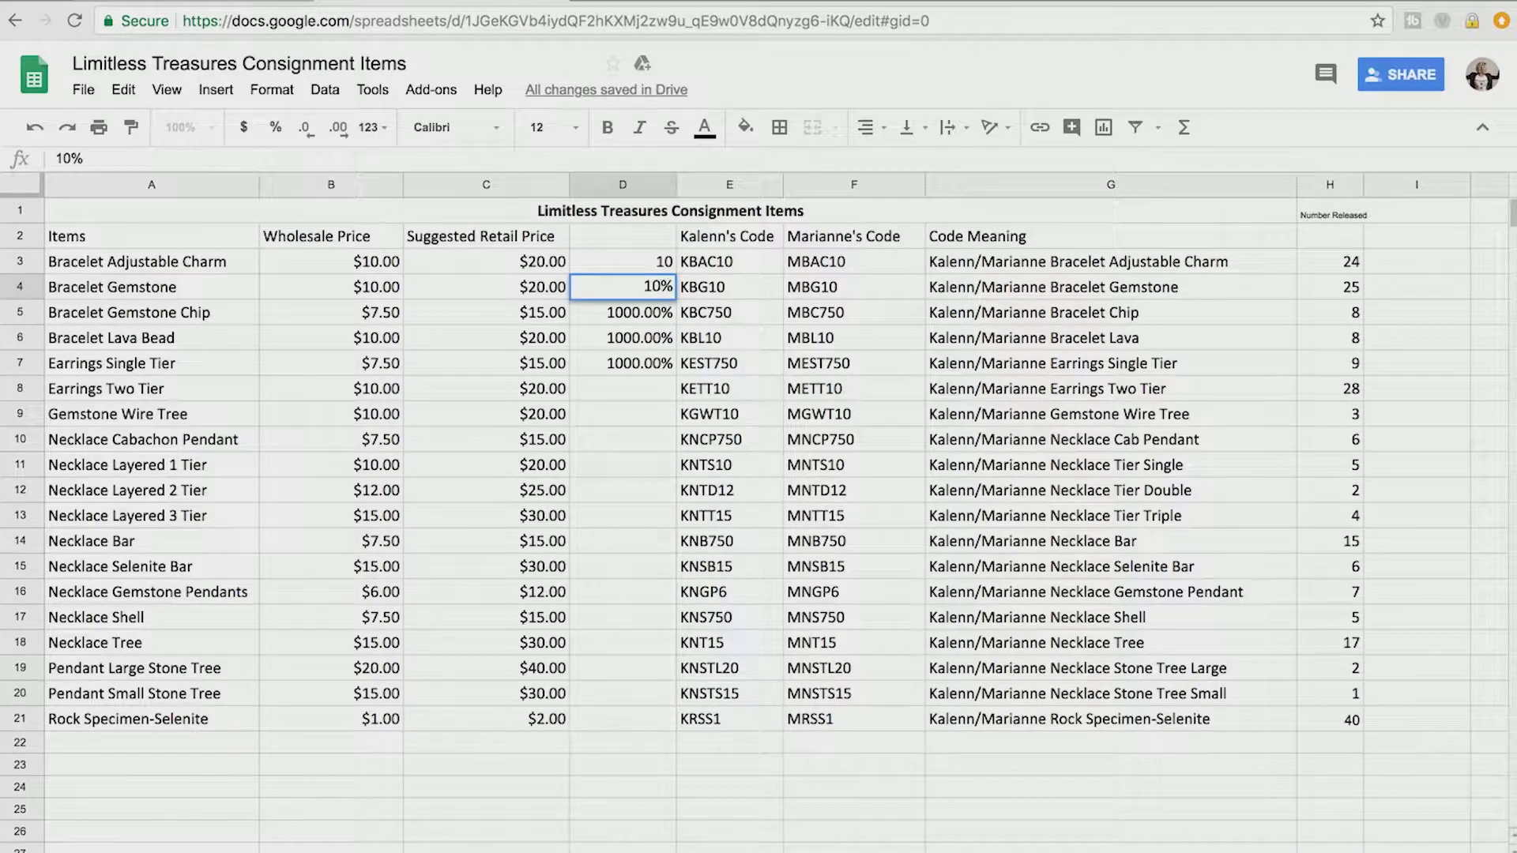
key("Return")
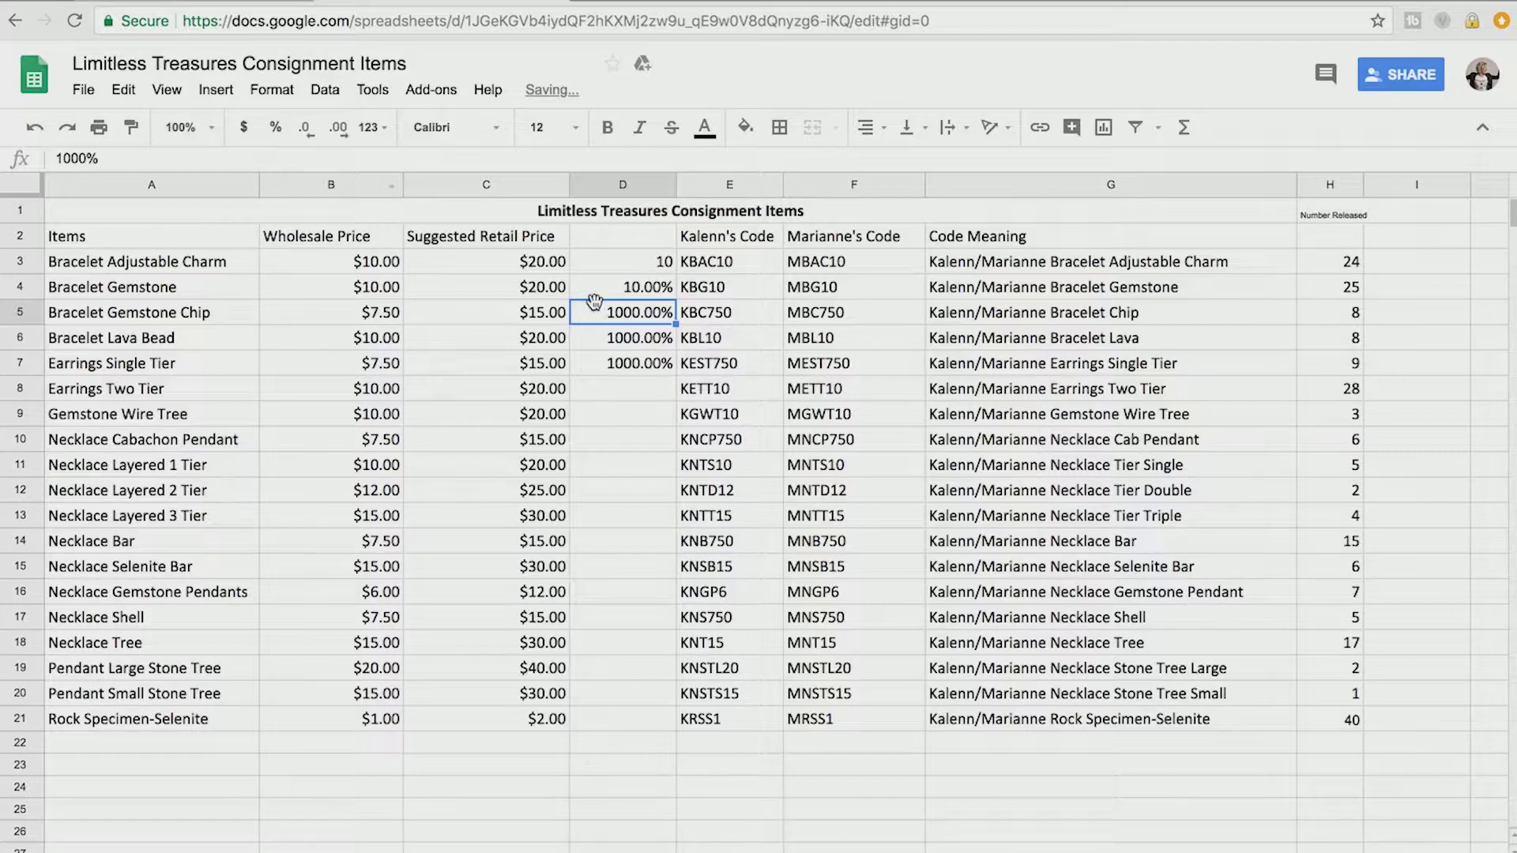
right_click(623, 187)
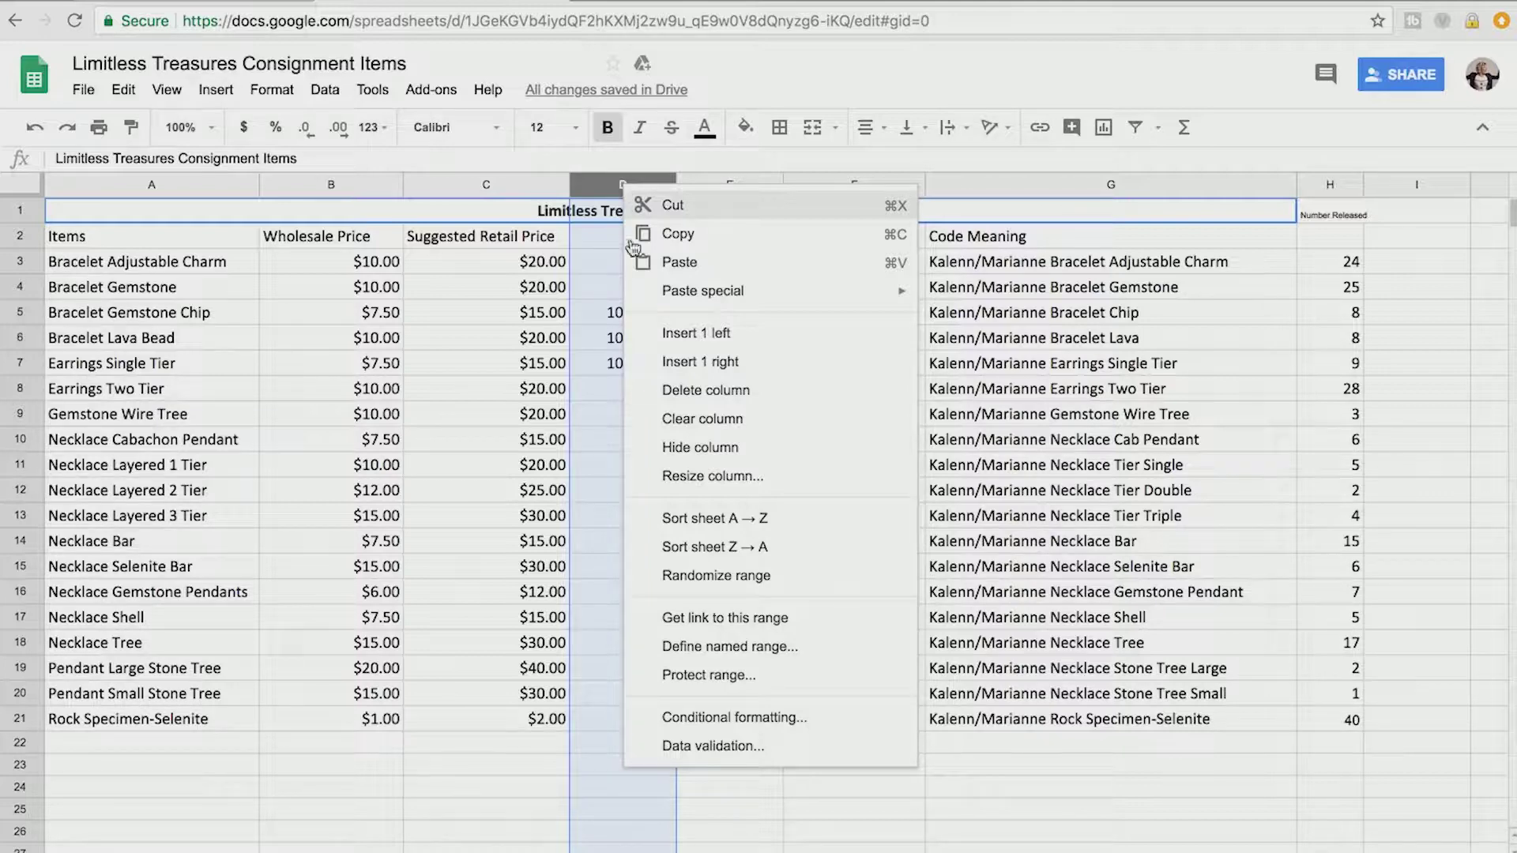
- Delete test column D, then browse the number formats list without applying any
left_click(702, 390)
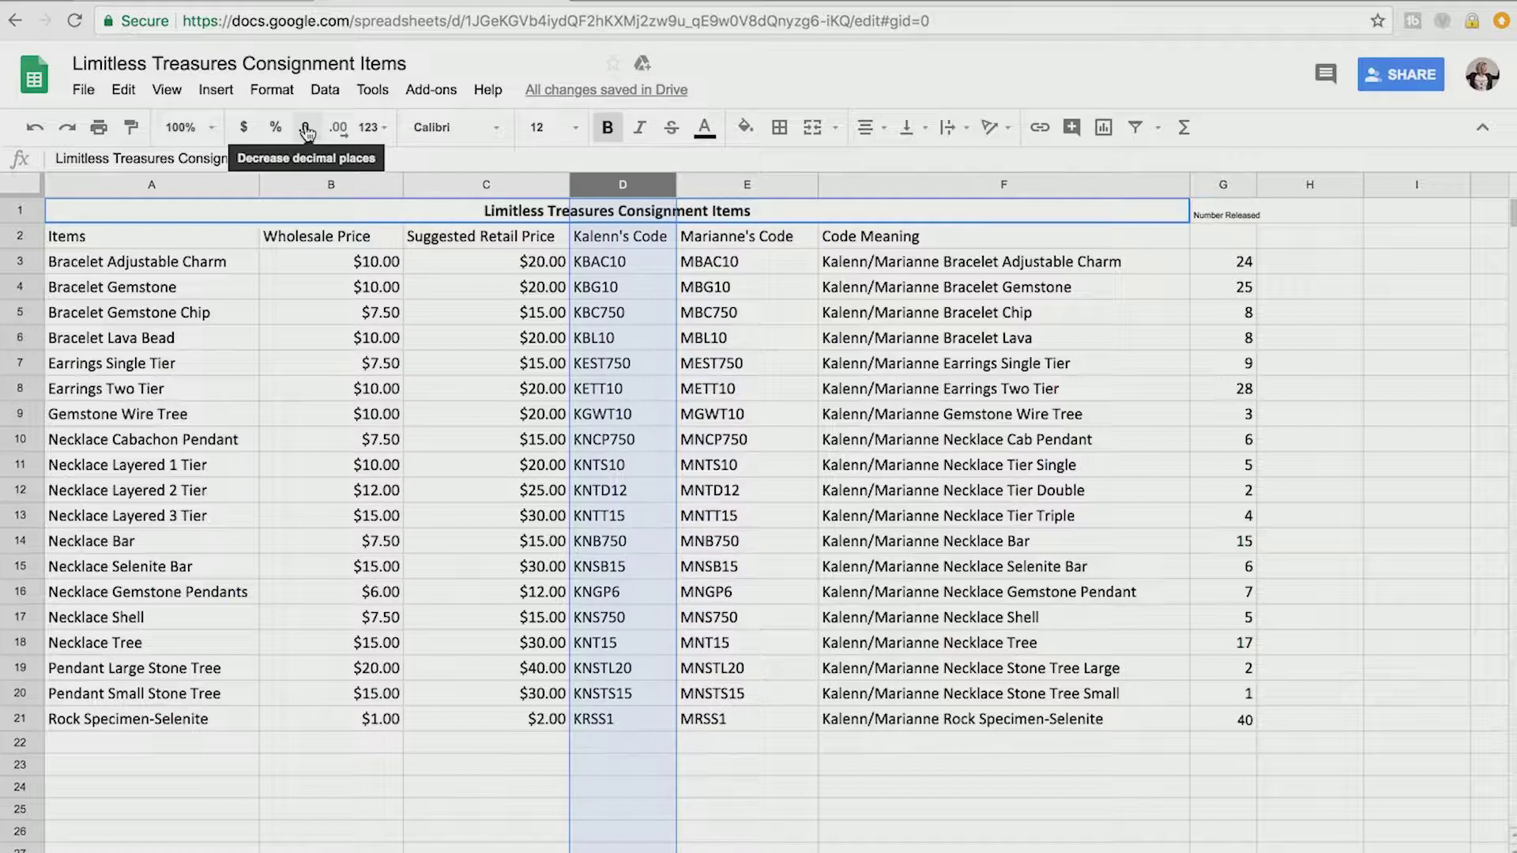
left_click(383, 141)
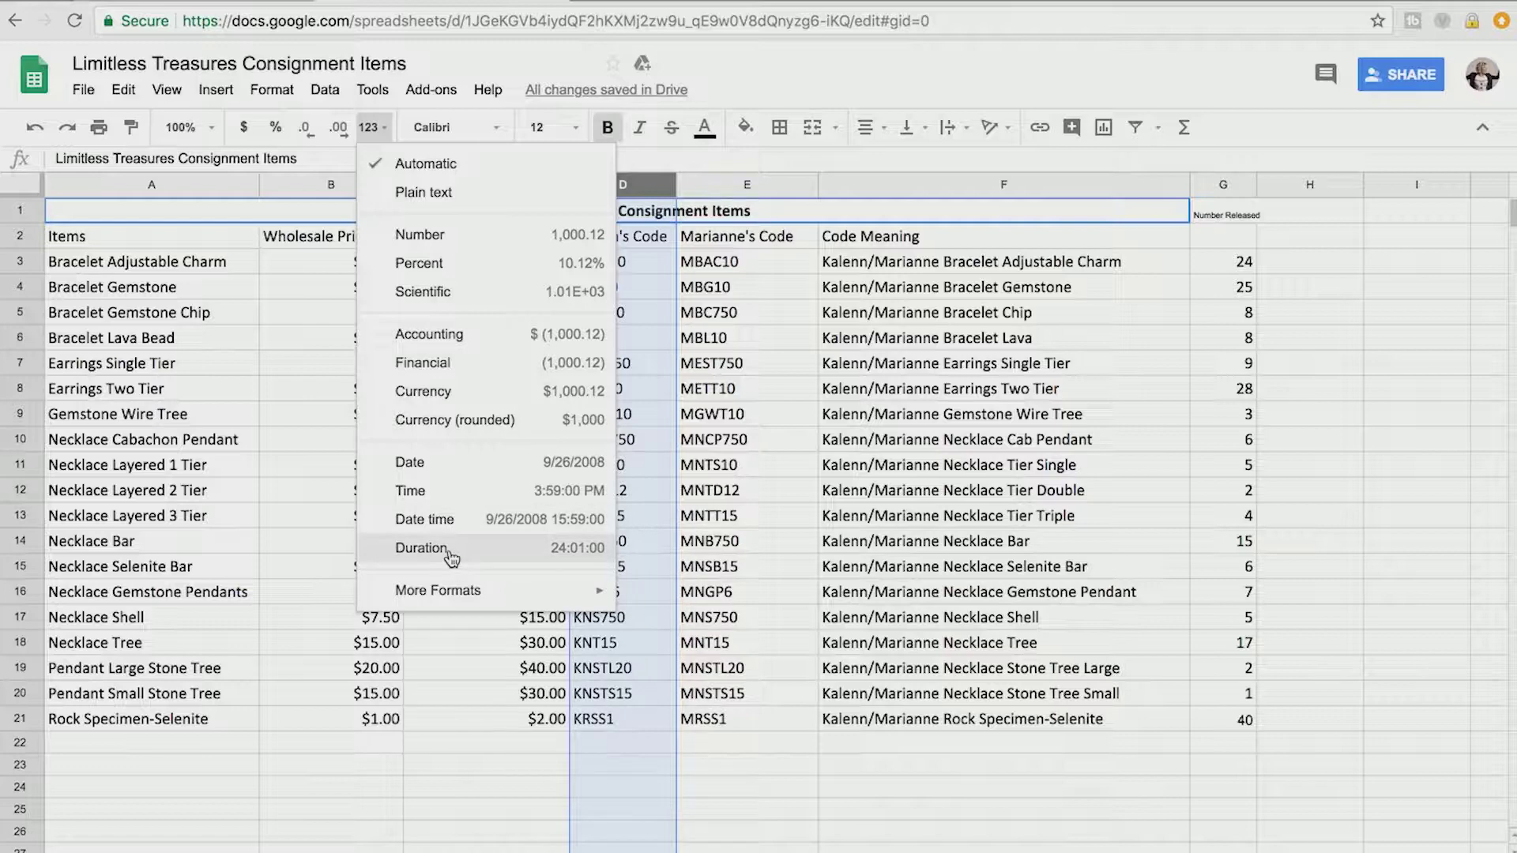
mouse_move(449, 594)
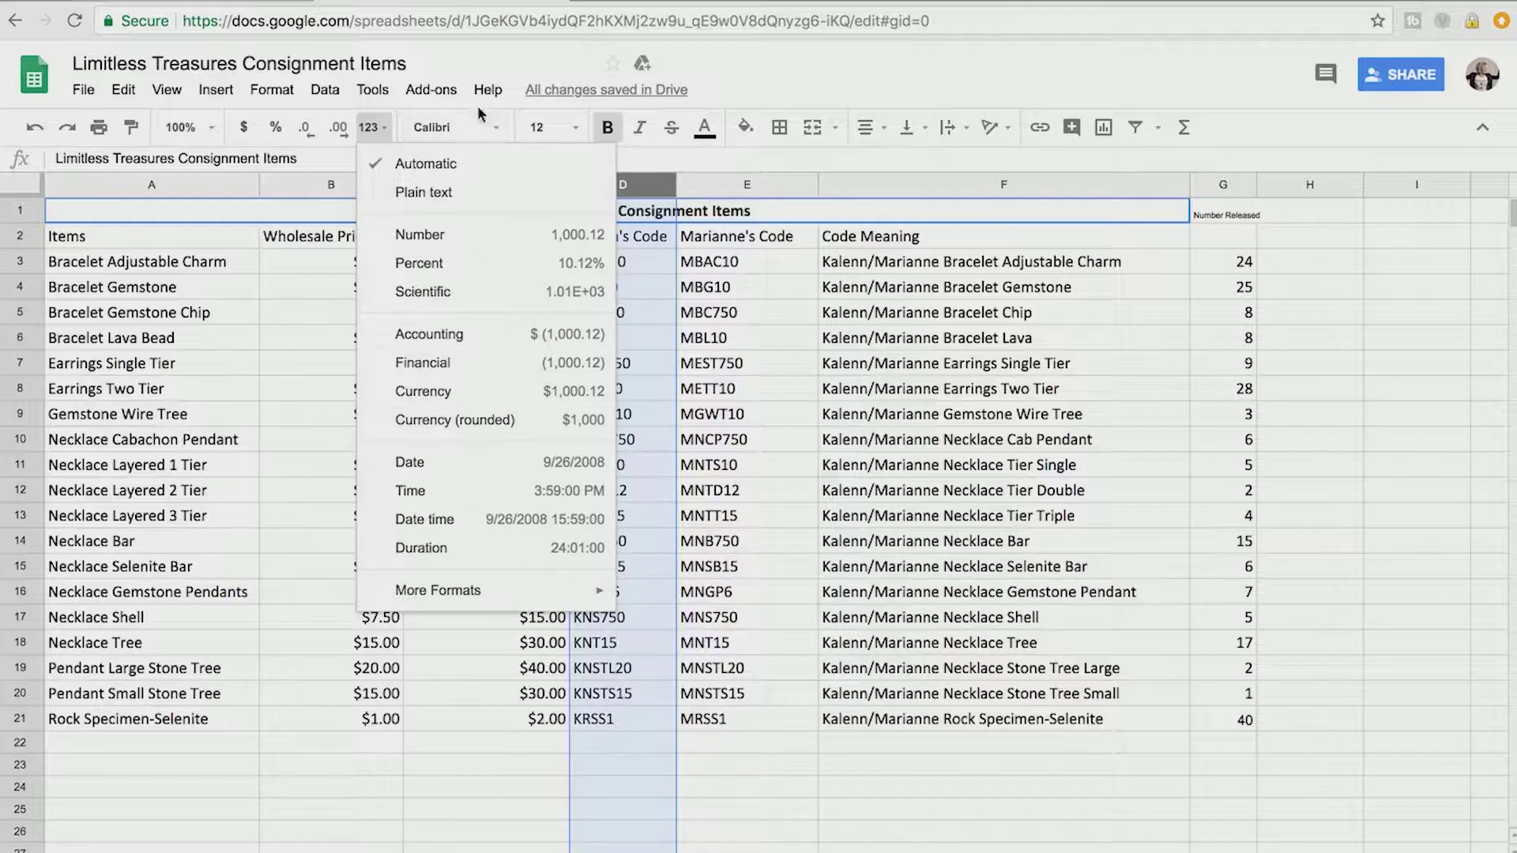
left_click(760, 102)
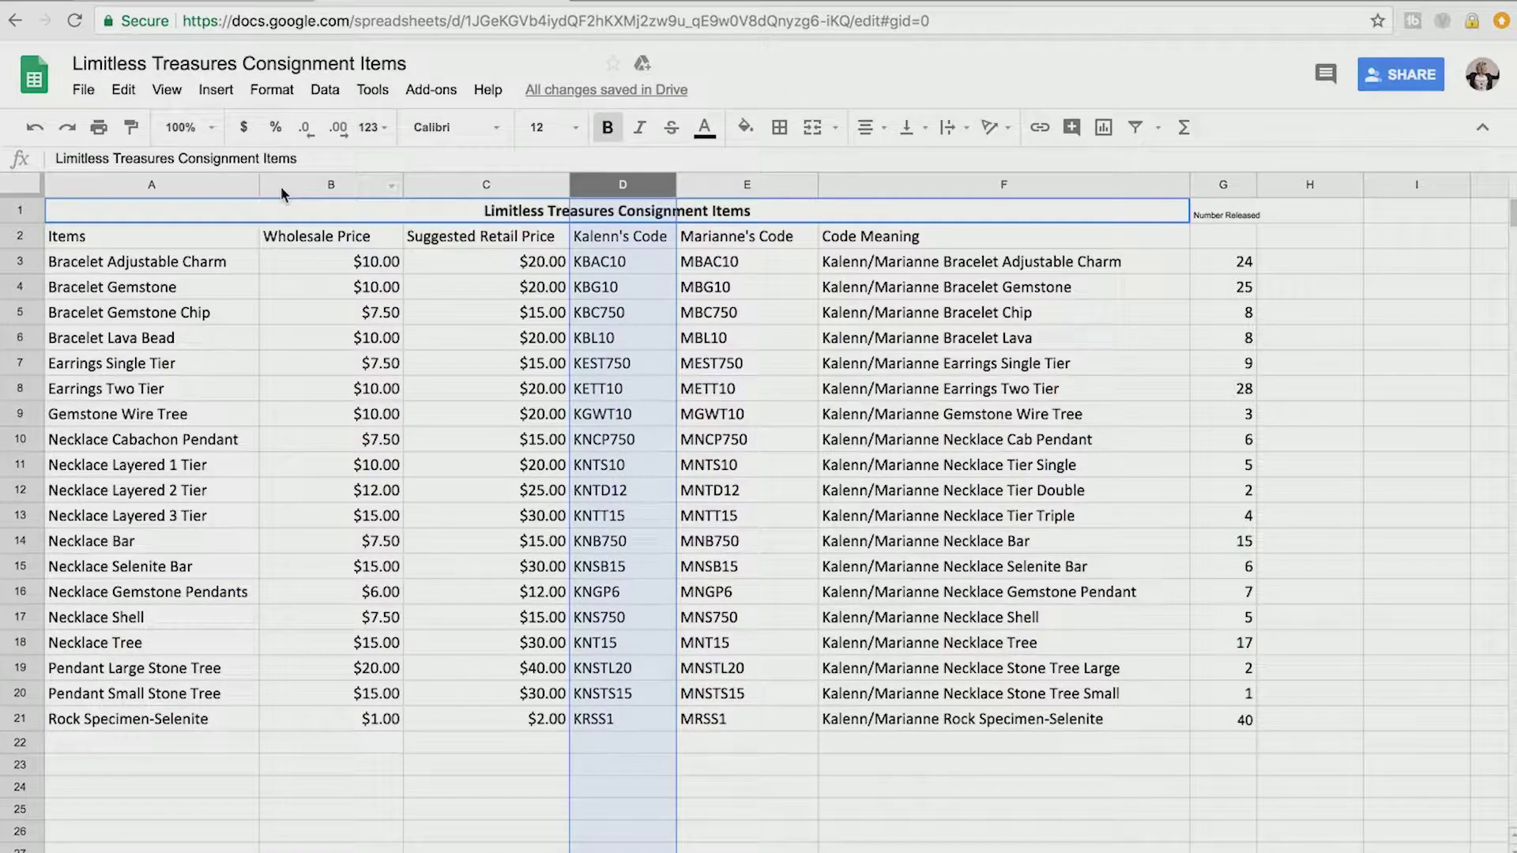
left_click(185, 267)
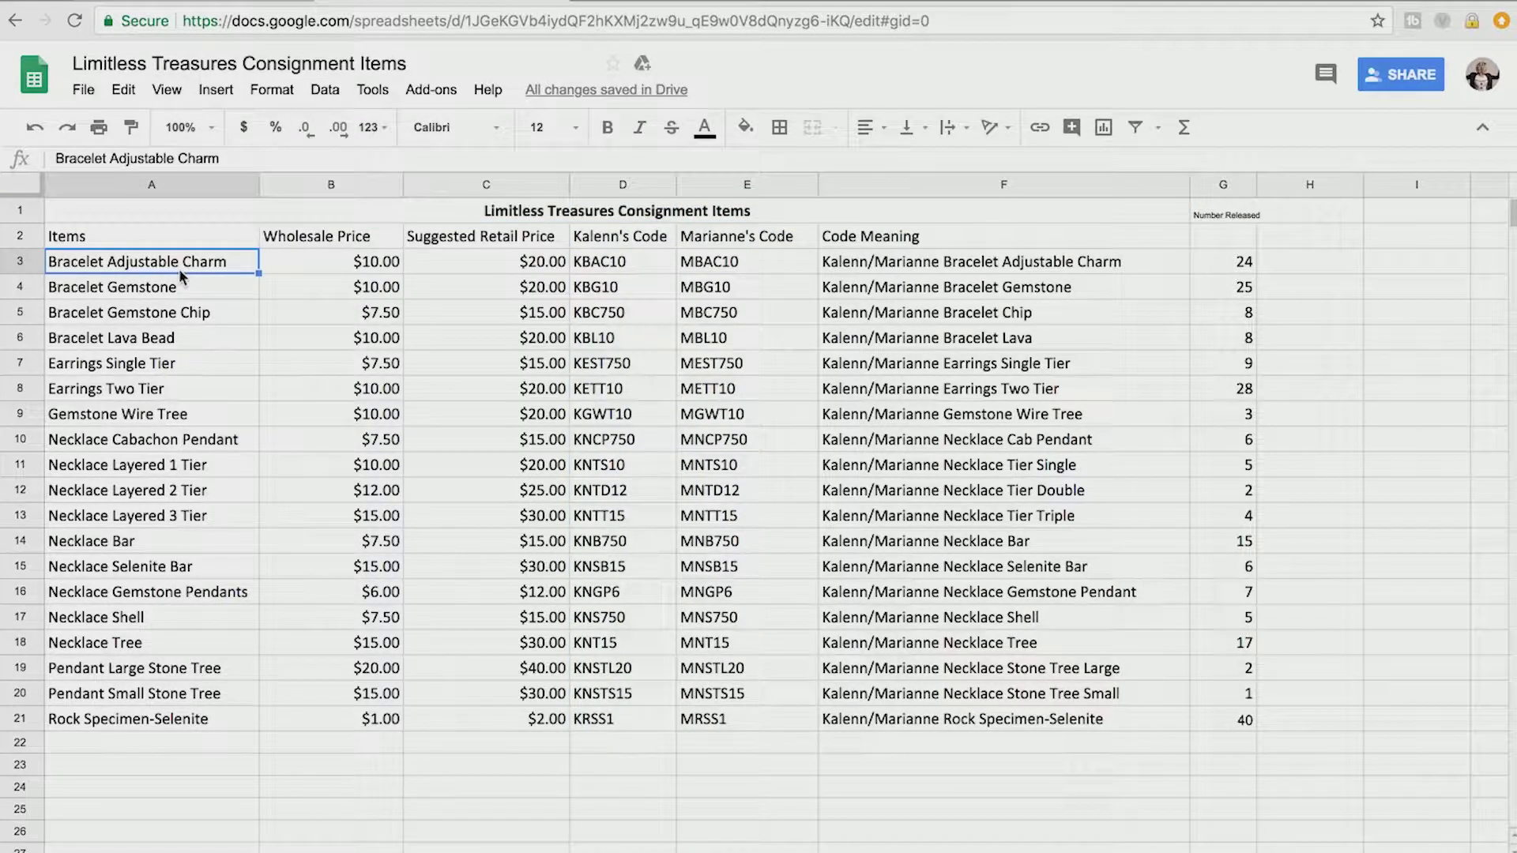
left_click(145, 722, "shift")
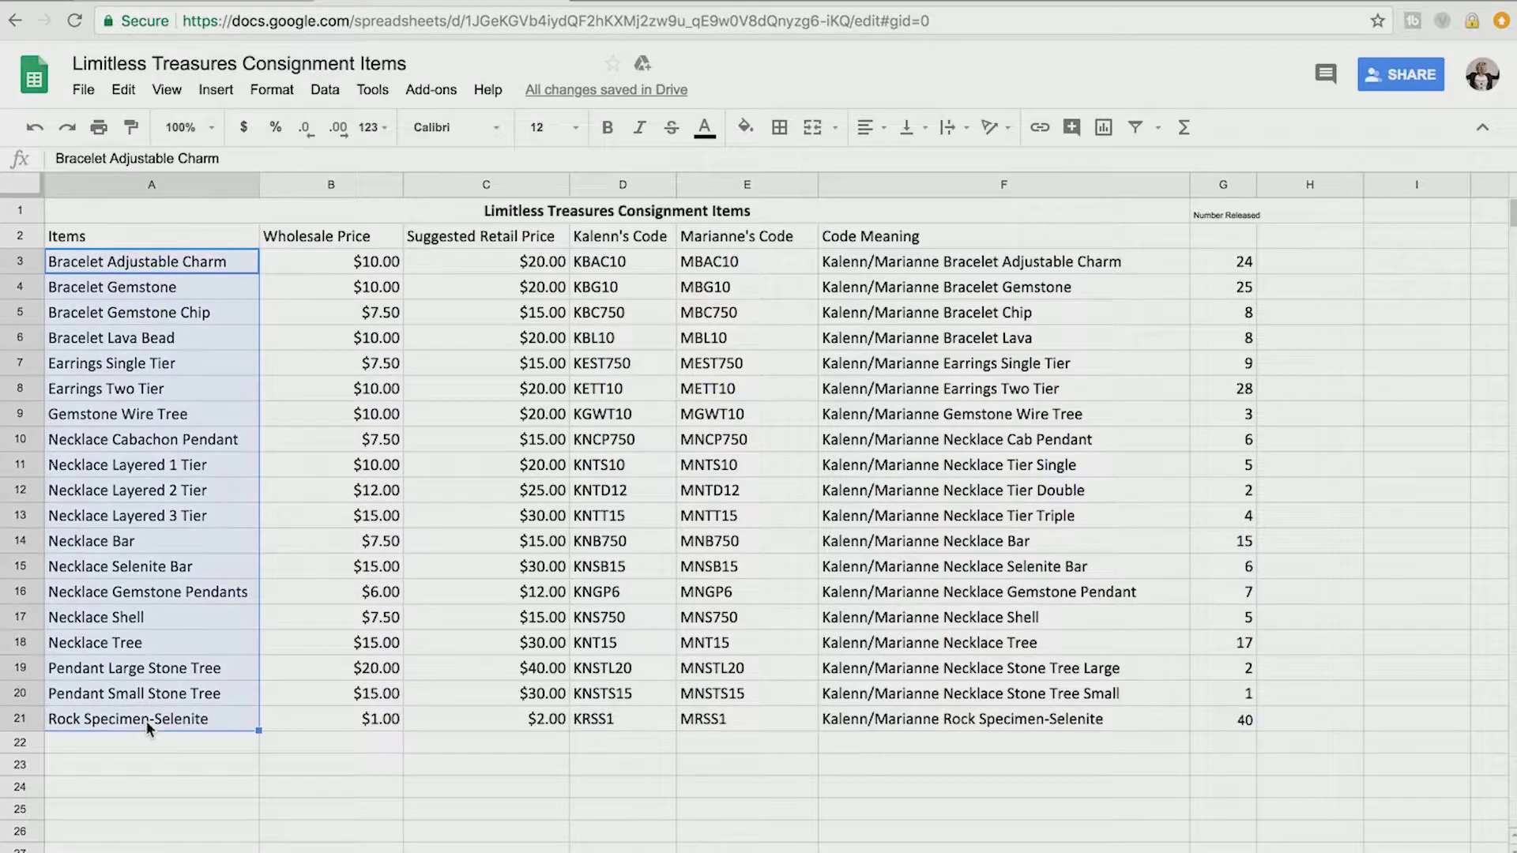
left_click(500, 133)
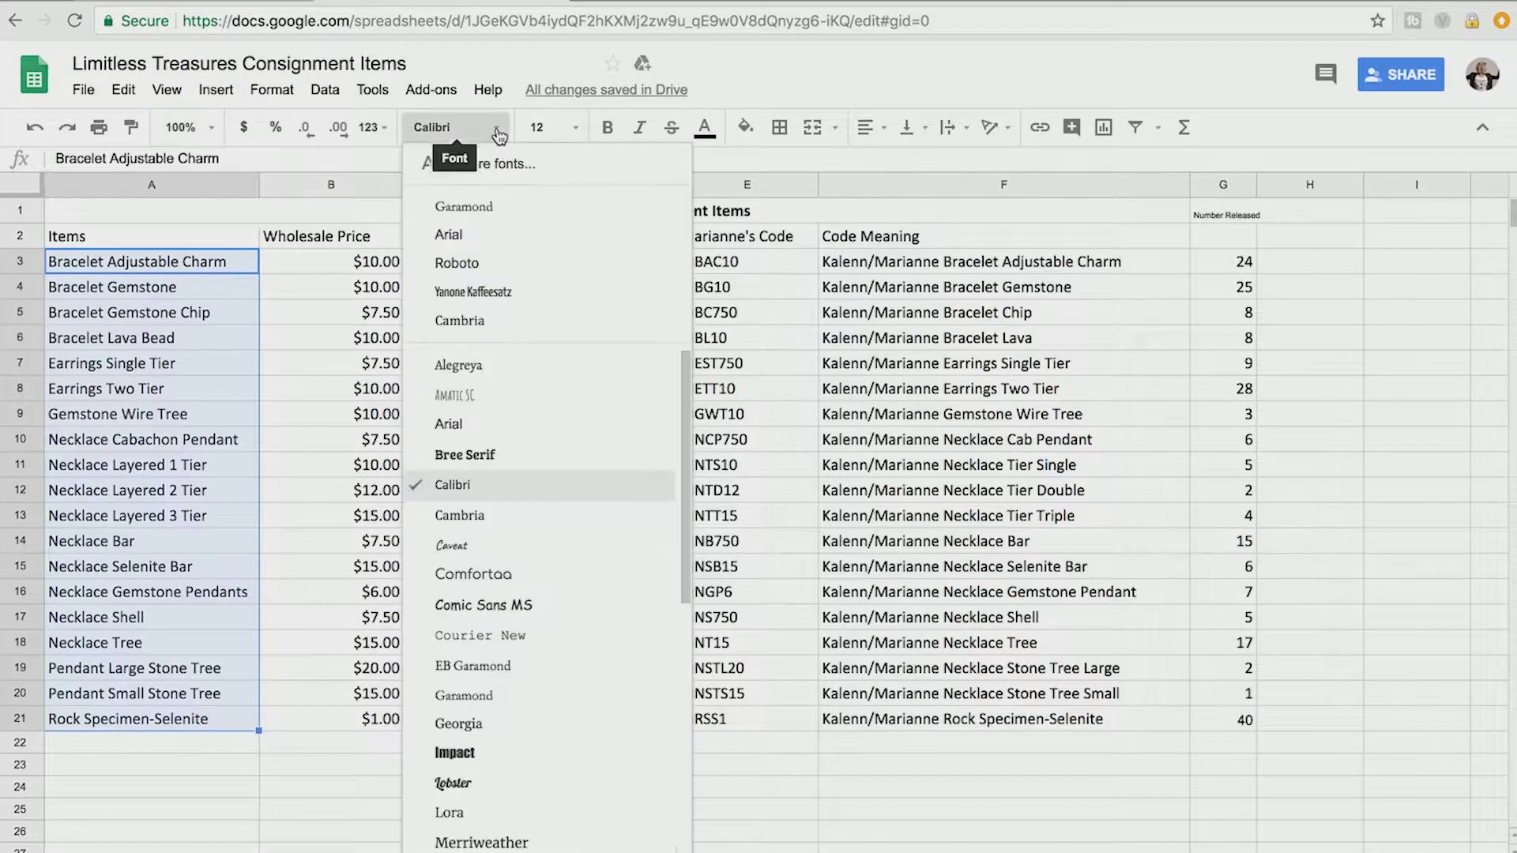
left_click(453, 401)
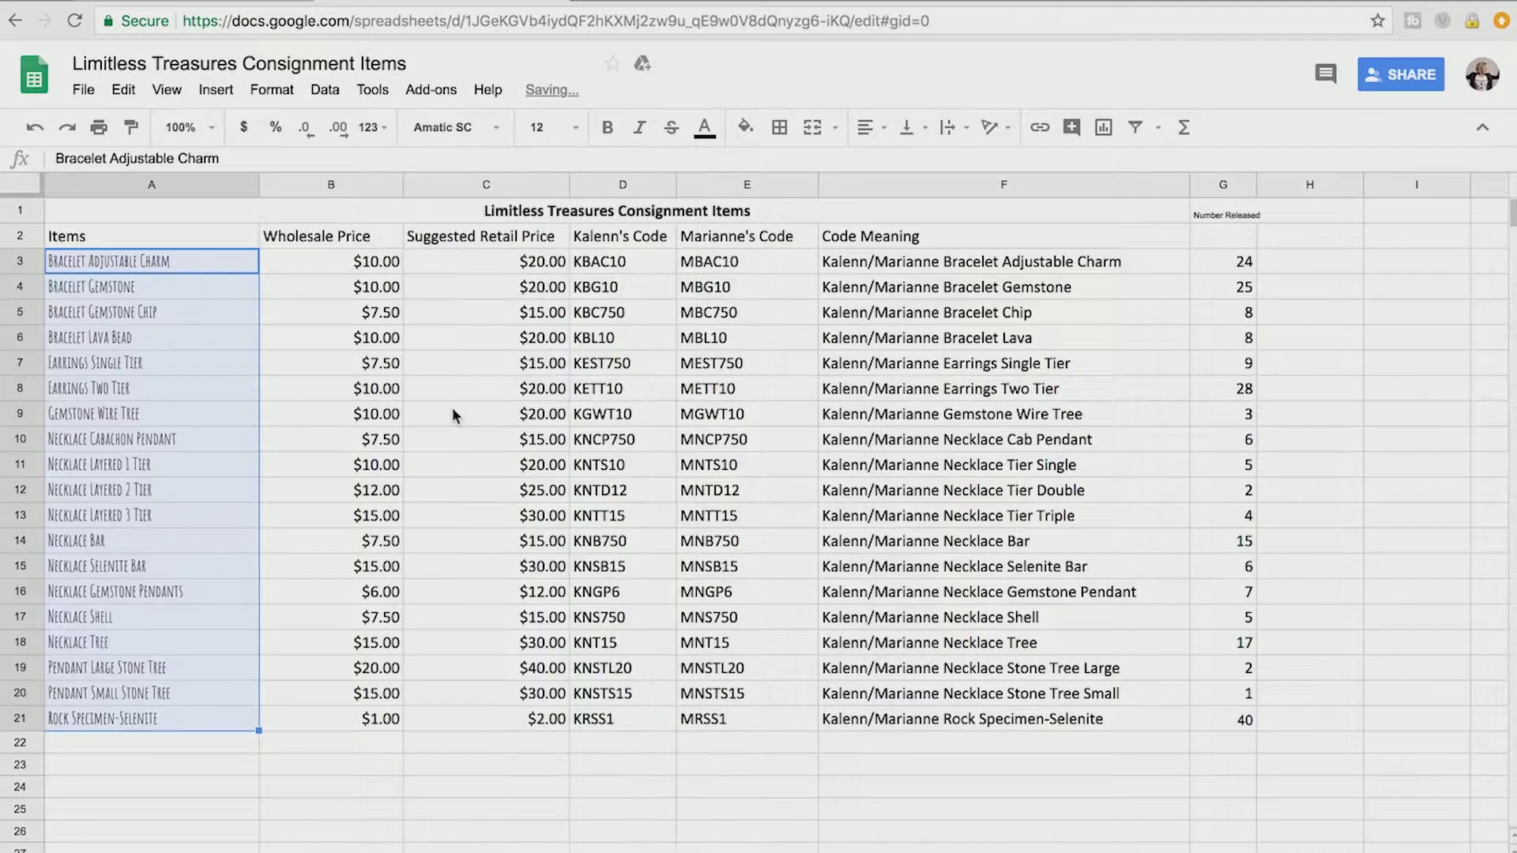
left_click(498, 132)
left_click(457, 575)
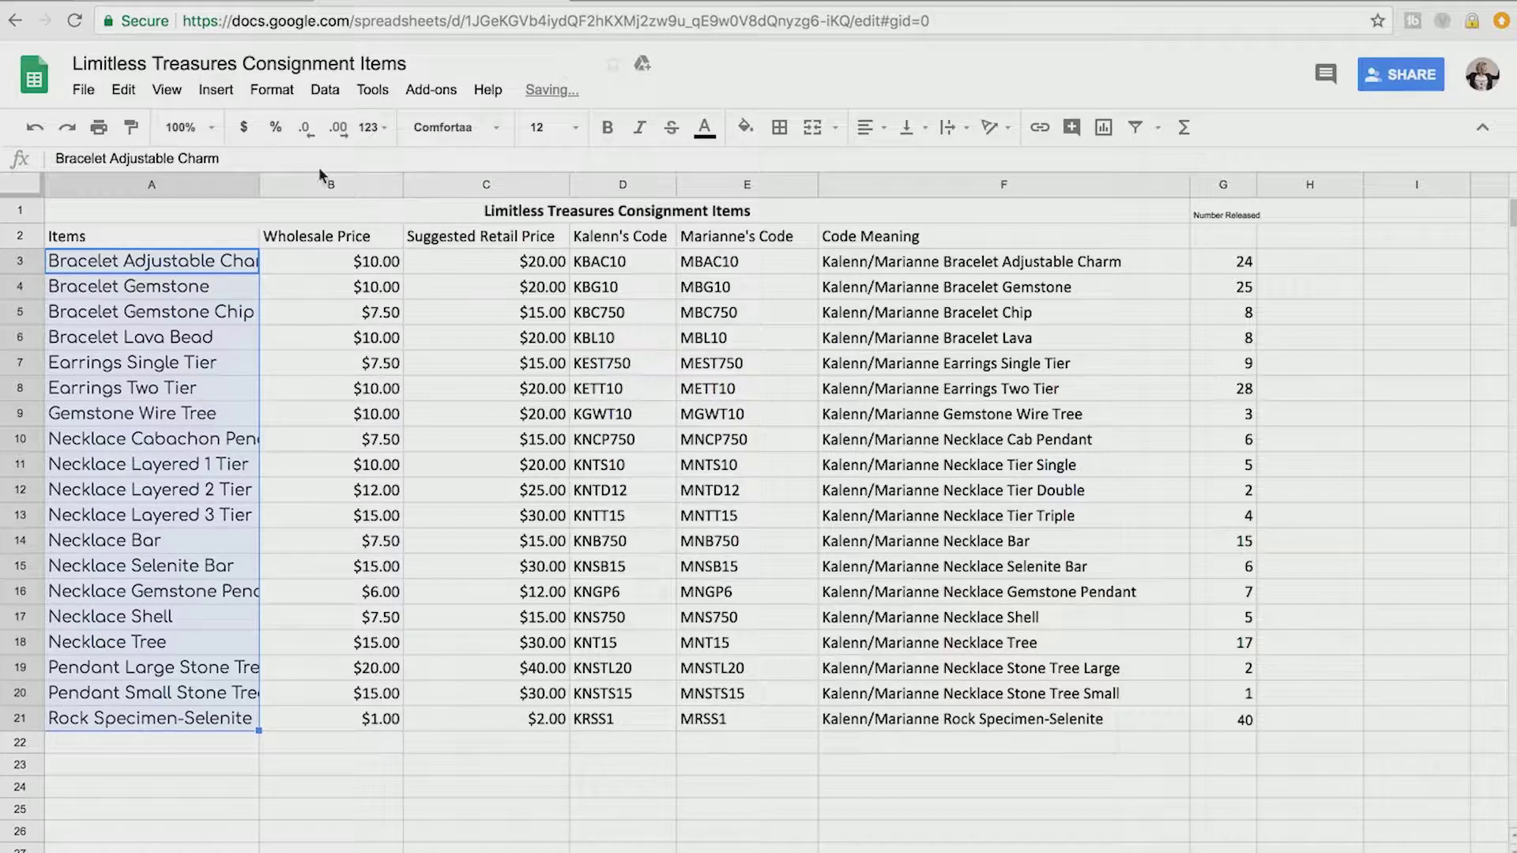
left_click(32, 129)
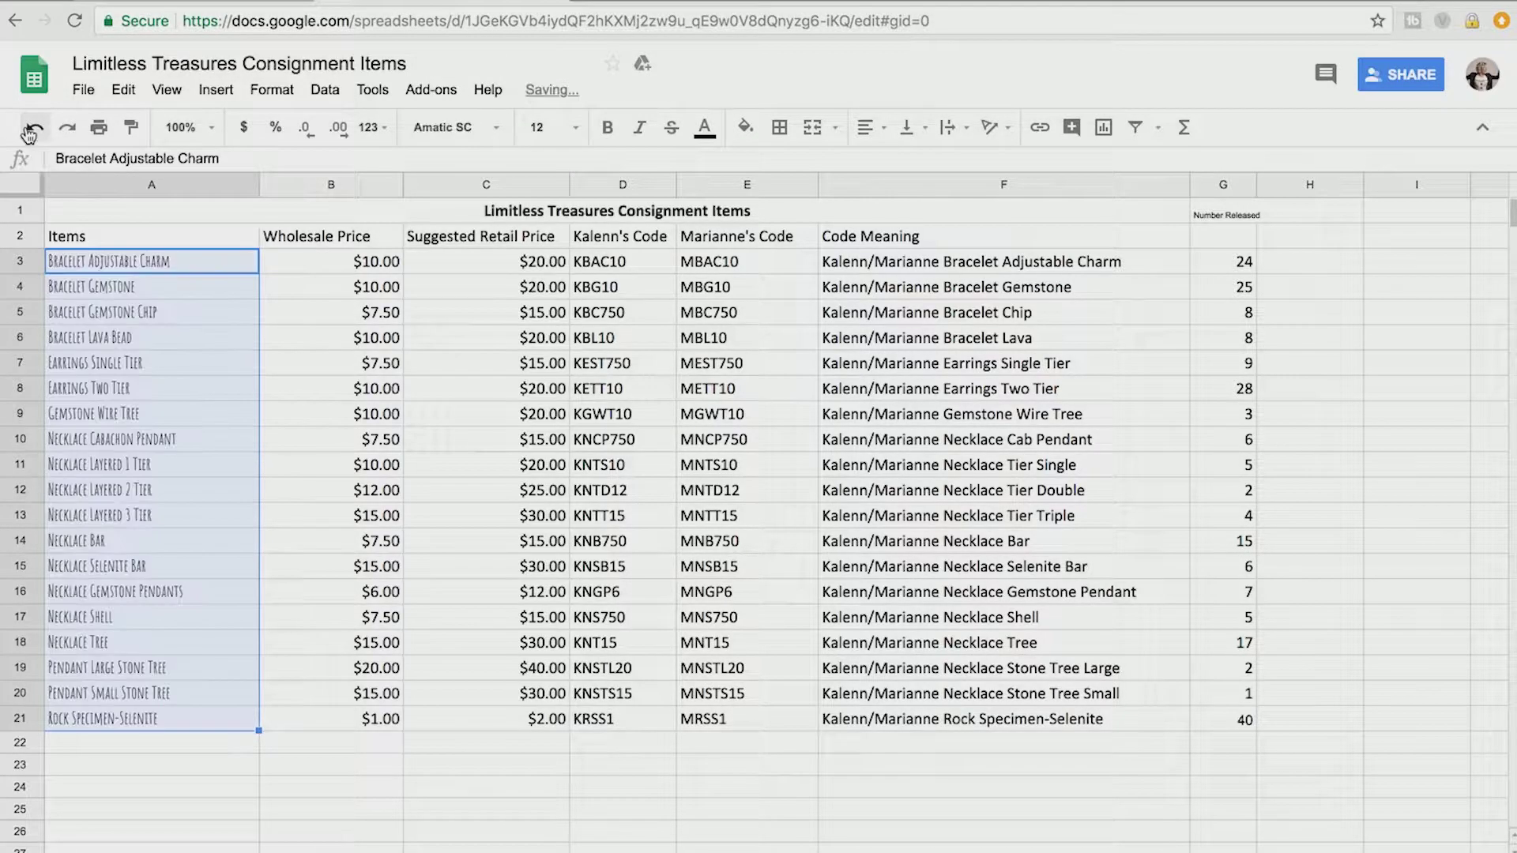
left_click(30, 131)
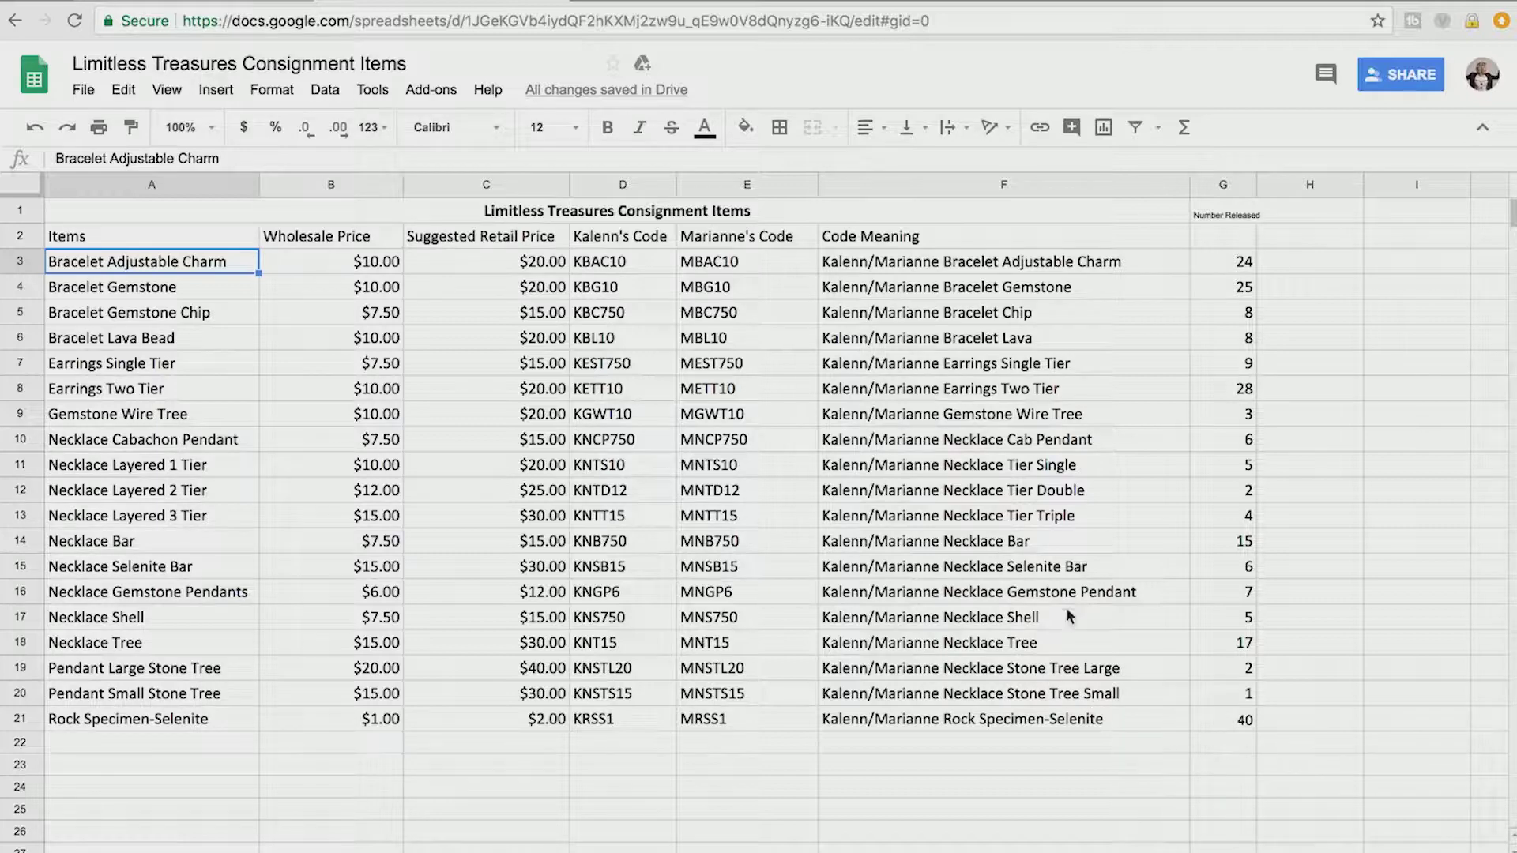
left_click(867, 128)
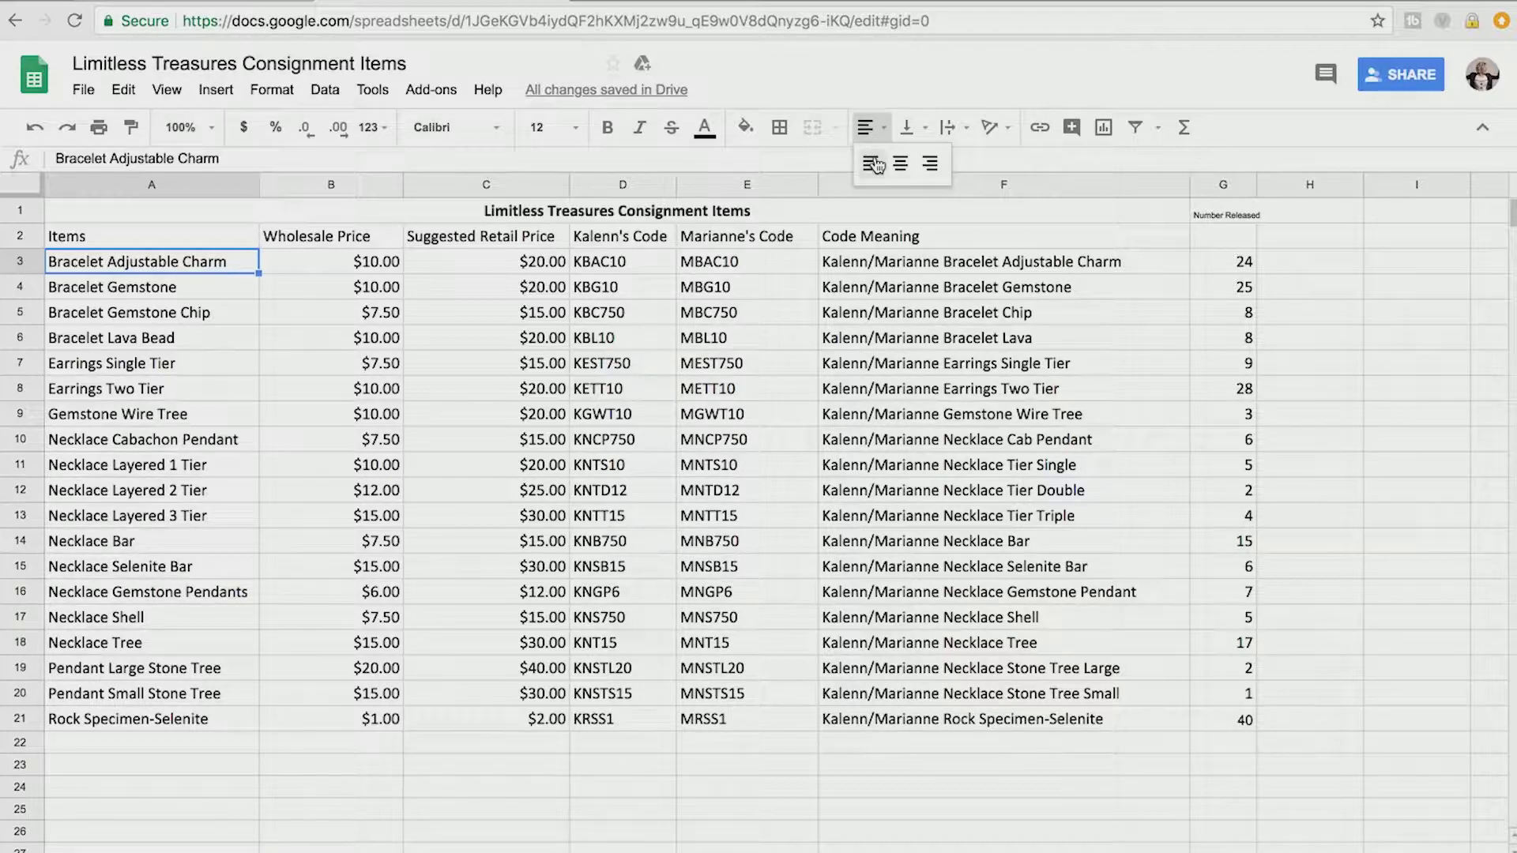
left_click(875, 157)
left_click(866, 128)
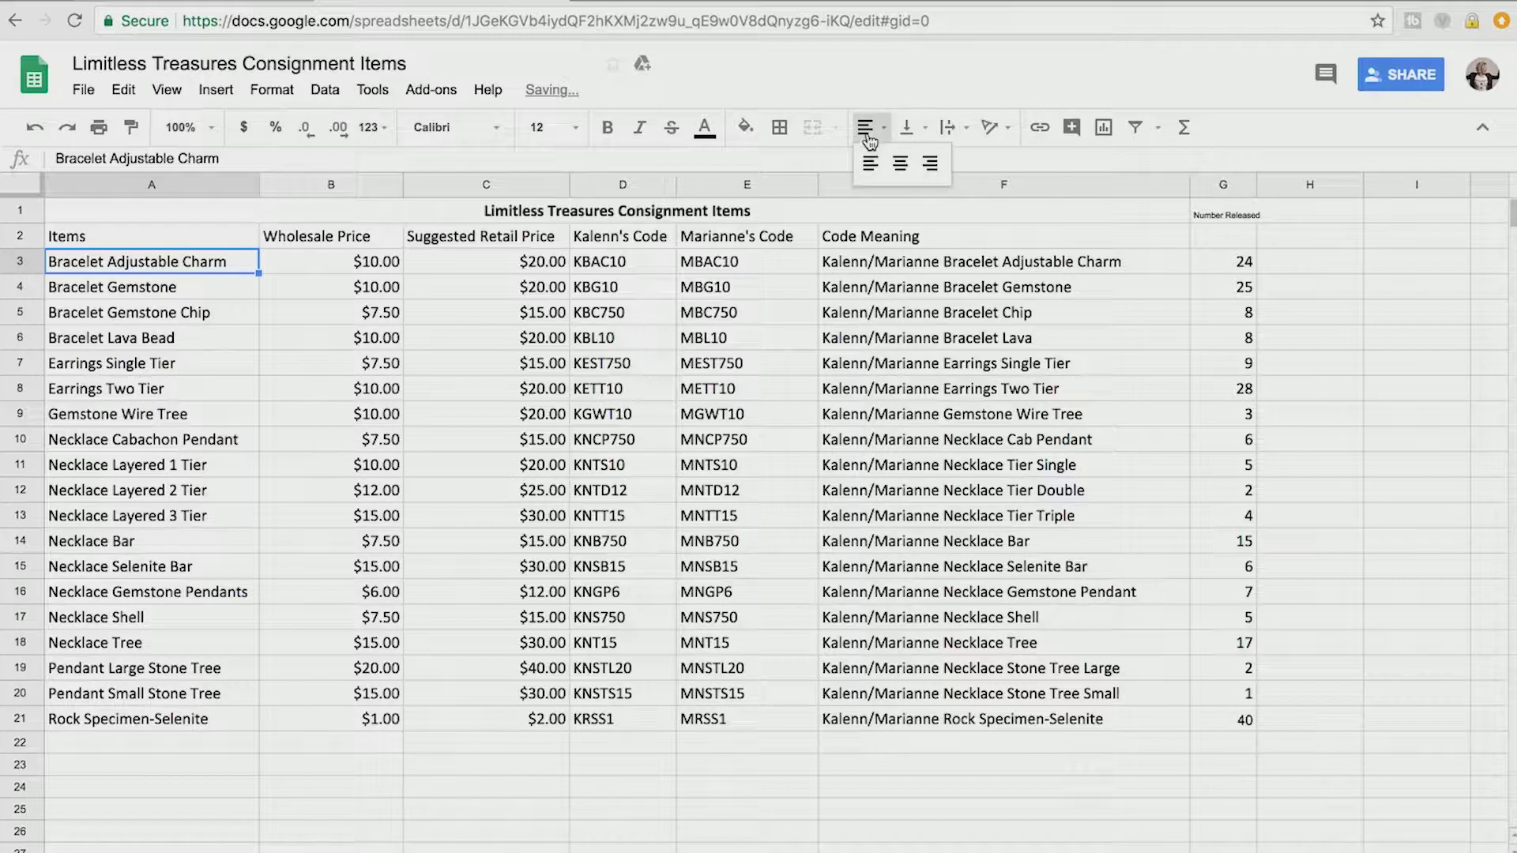
left_click(899, 163)
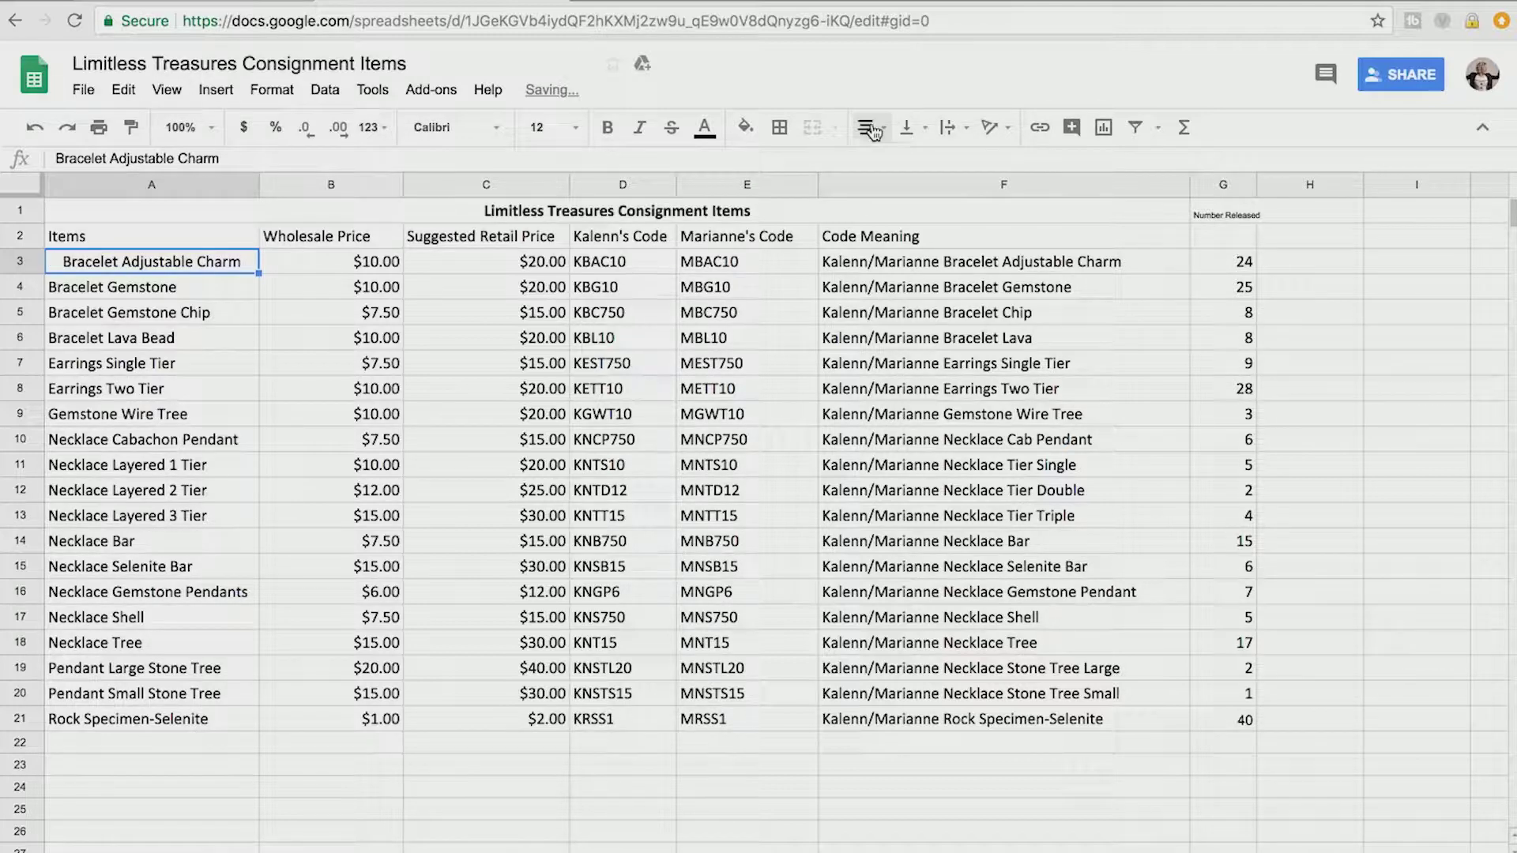
left_click(872, 128)
left_click(936, 163)
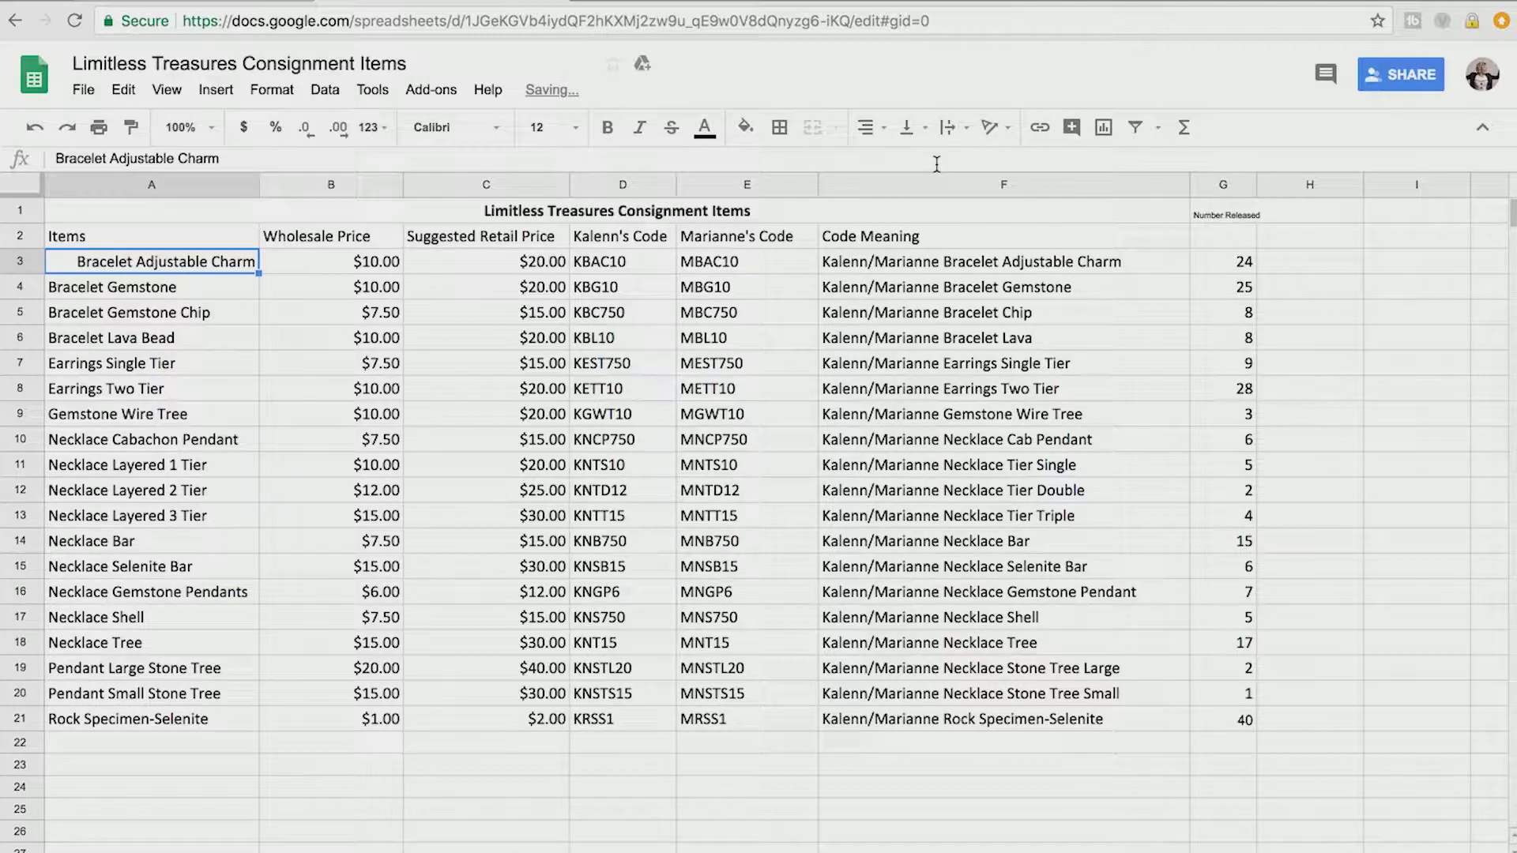
left_click(868, 128)
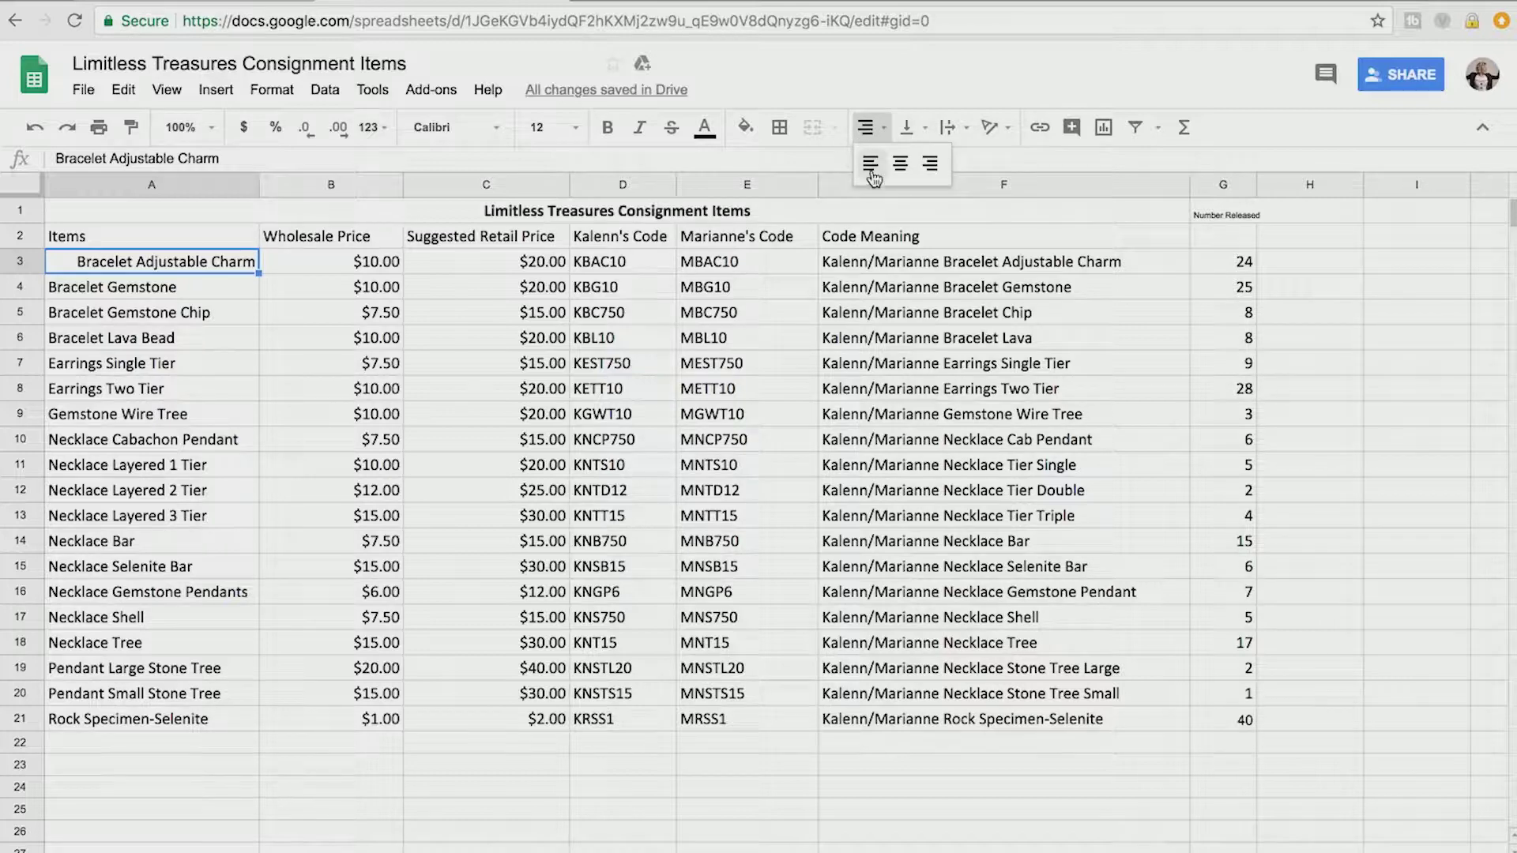
left_click(872, 164)
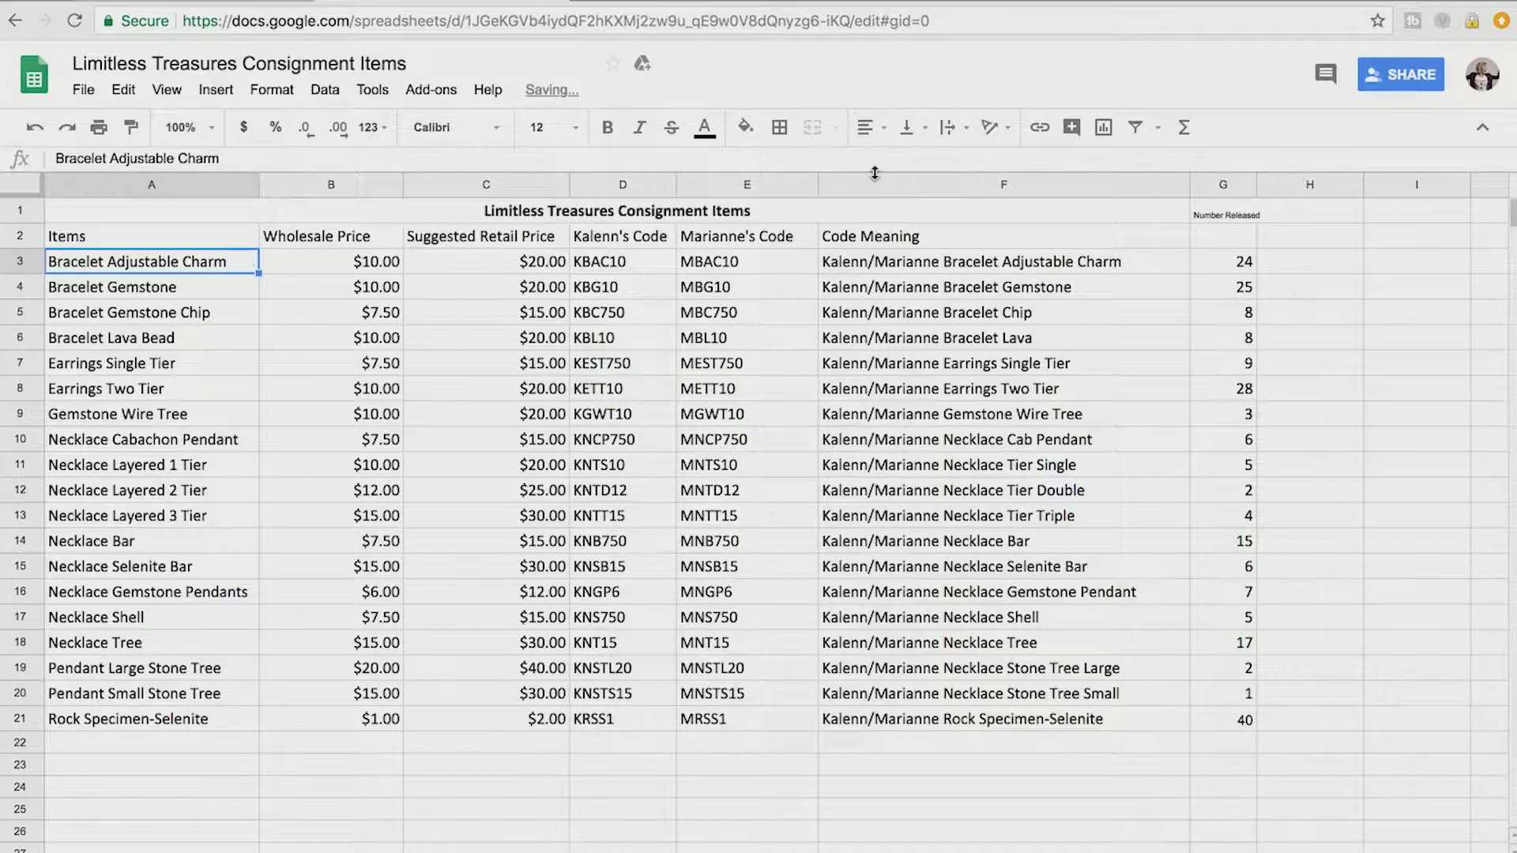
- Centre A3 vertically and drag row 3 much taller
left_click(909, 130)
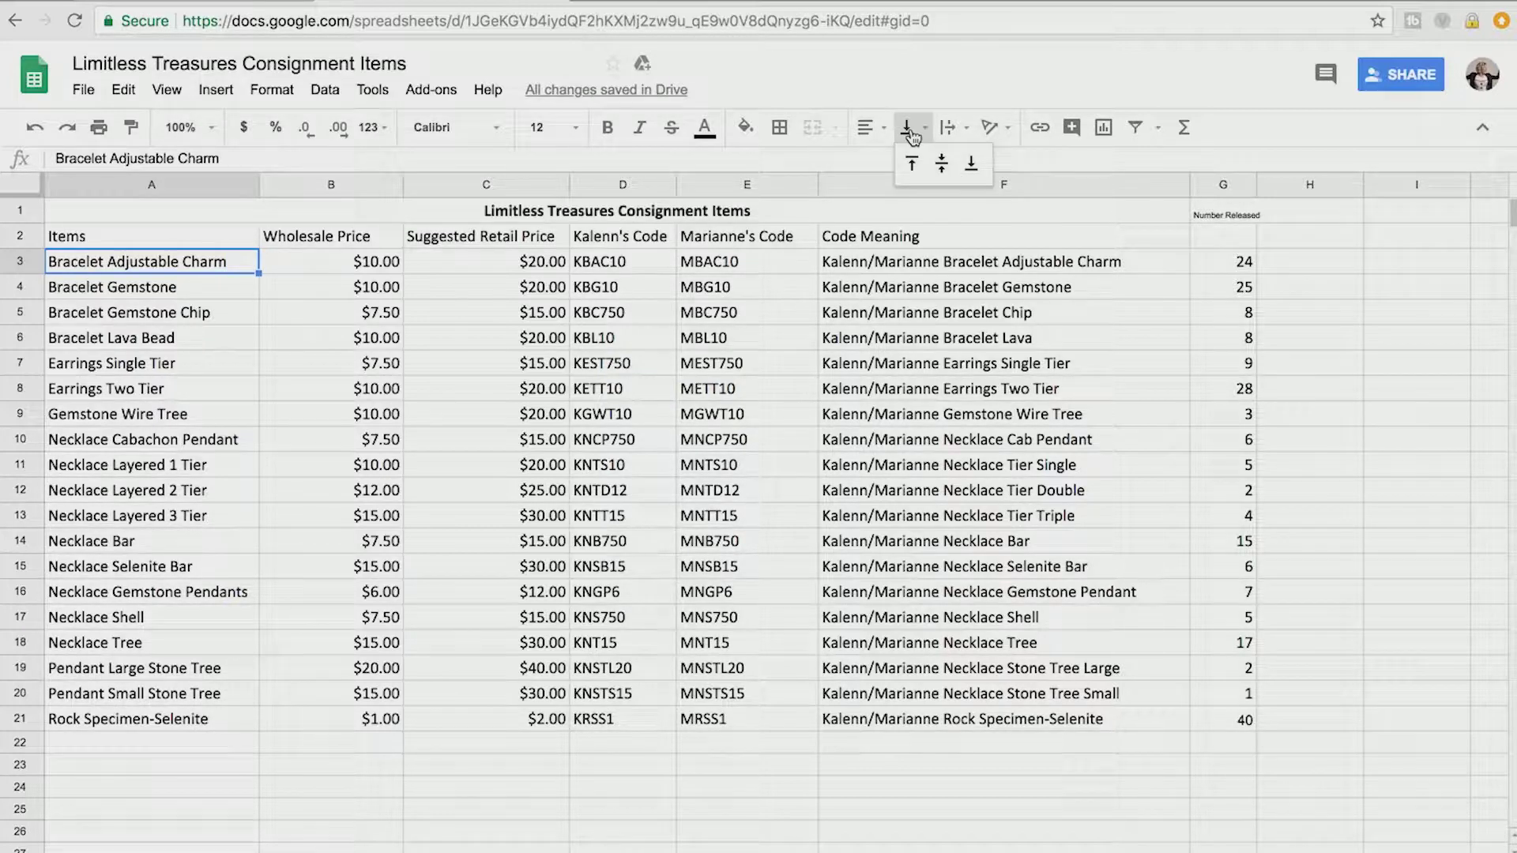
left_click(942, 168)
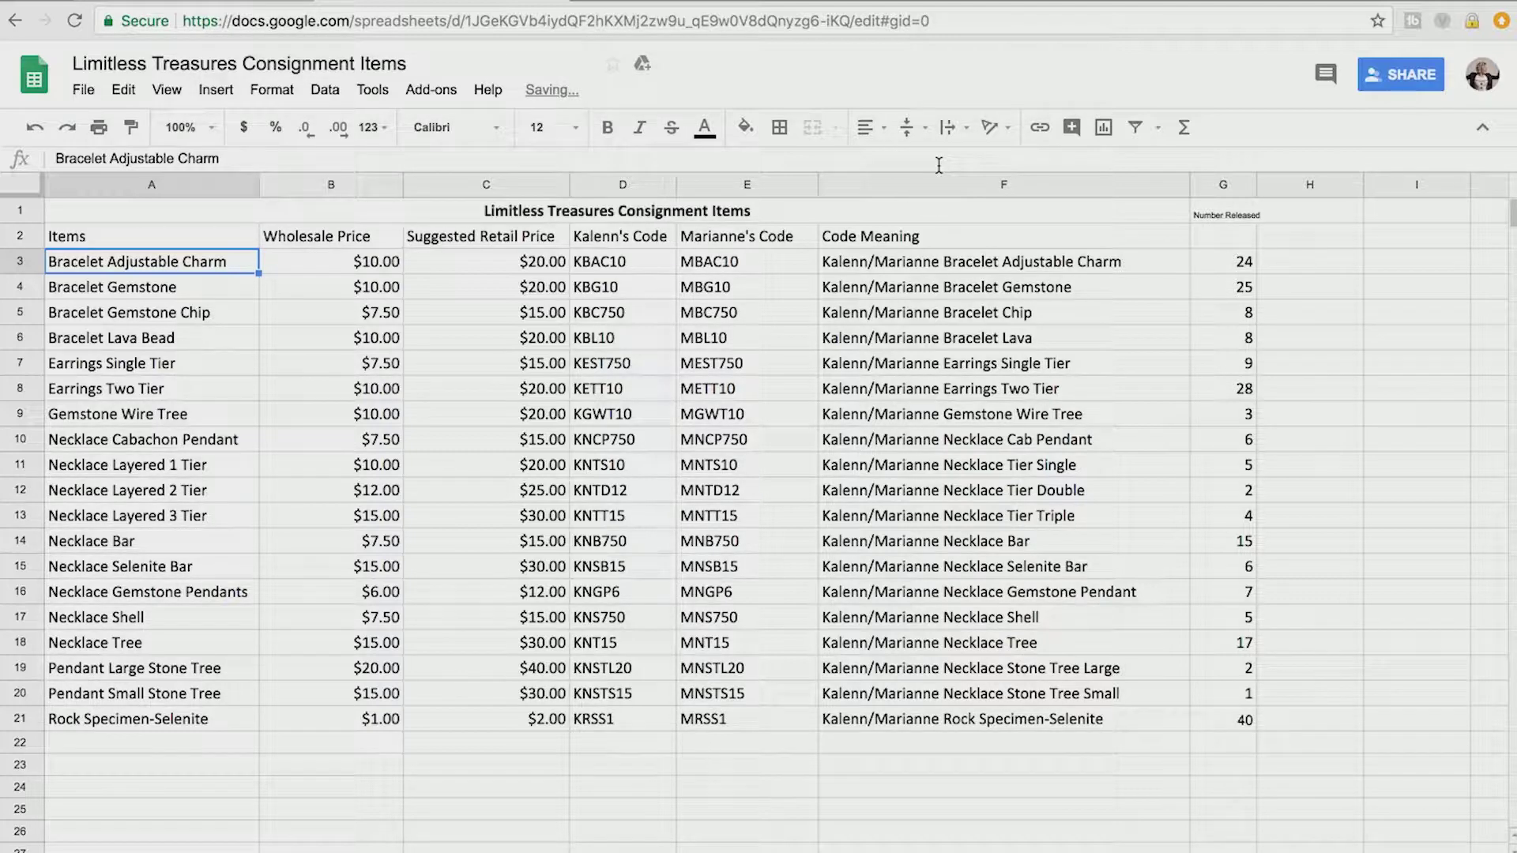
left_click(24, 263)
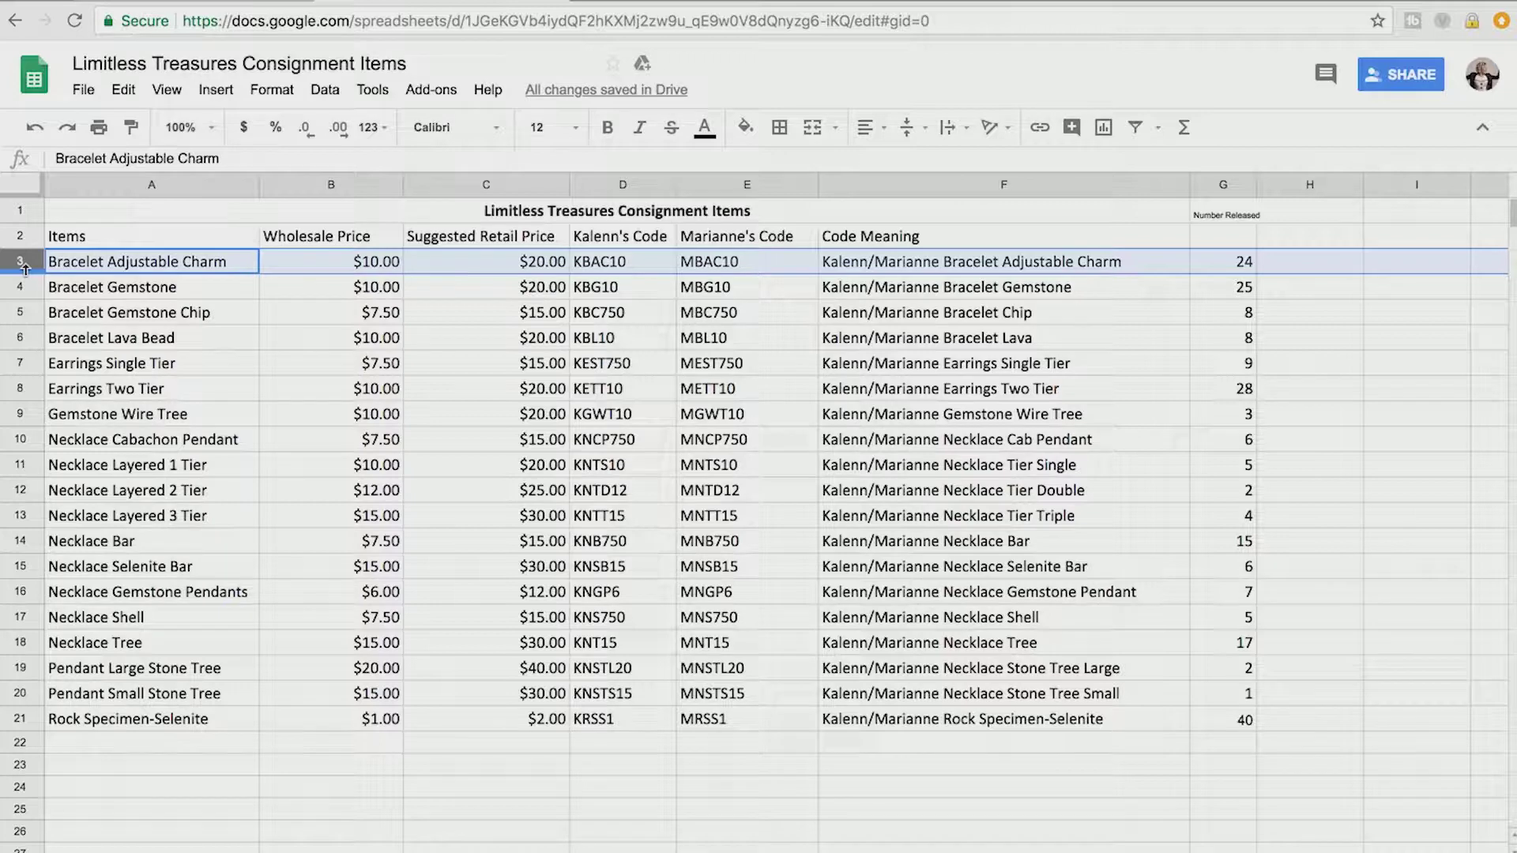
left_click_drag(25, 269, 5, 352)
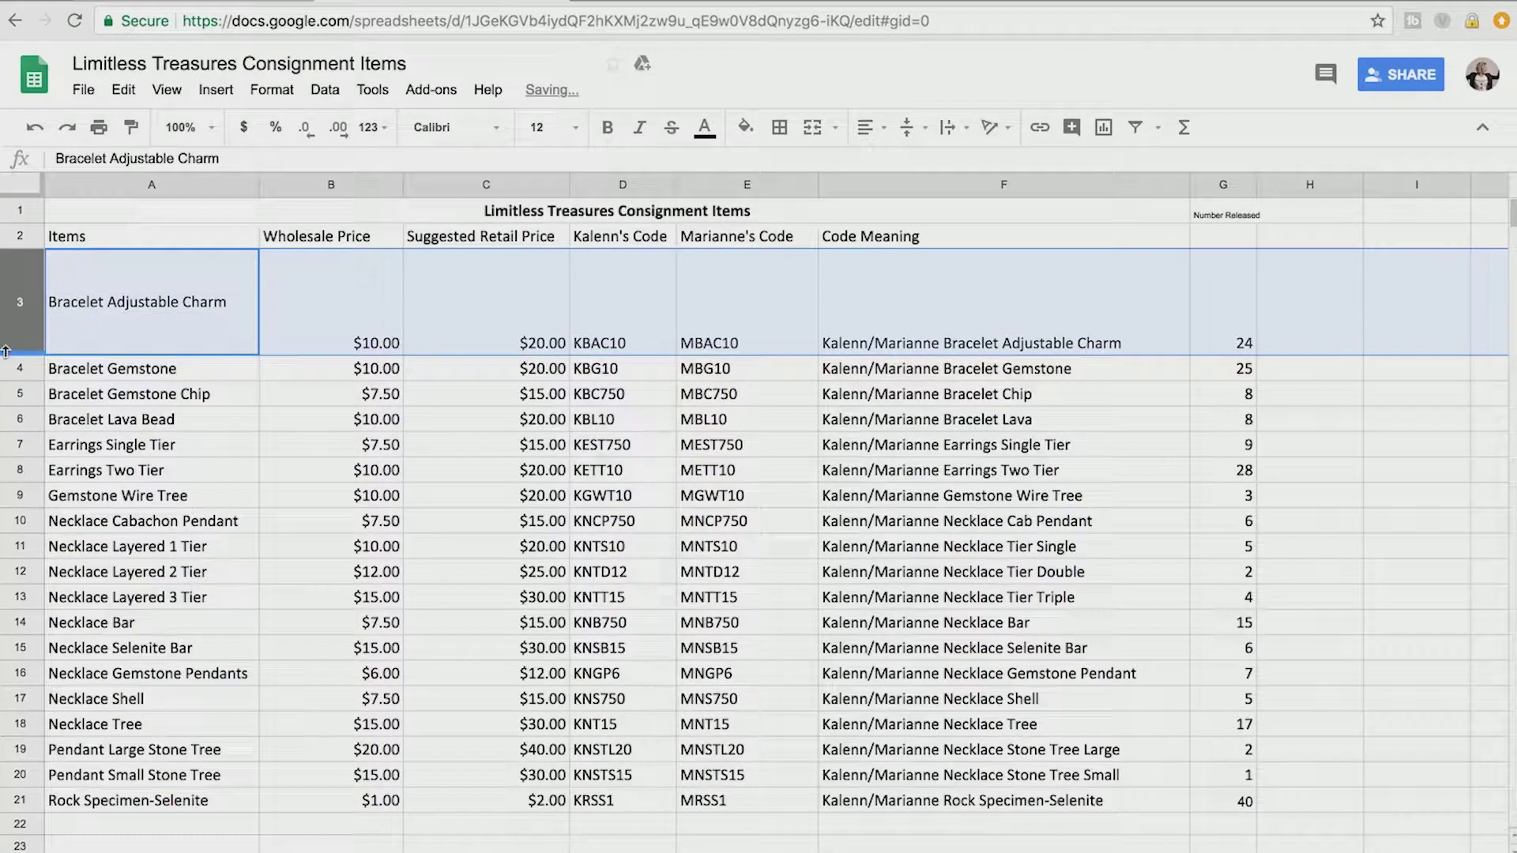
- Try top, middle and bottom vertical alignment on row 3
left_click(906, 131)
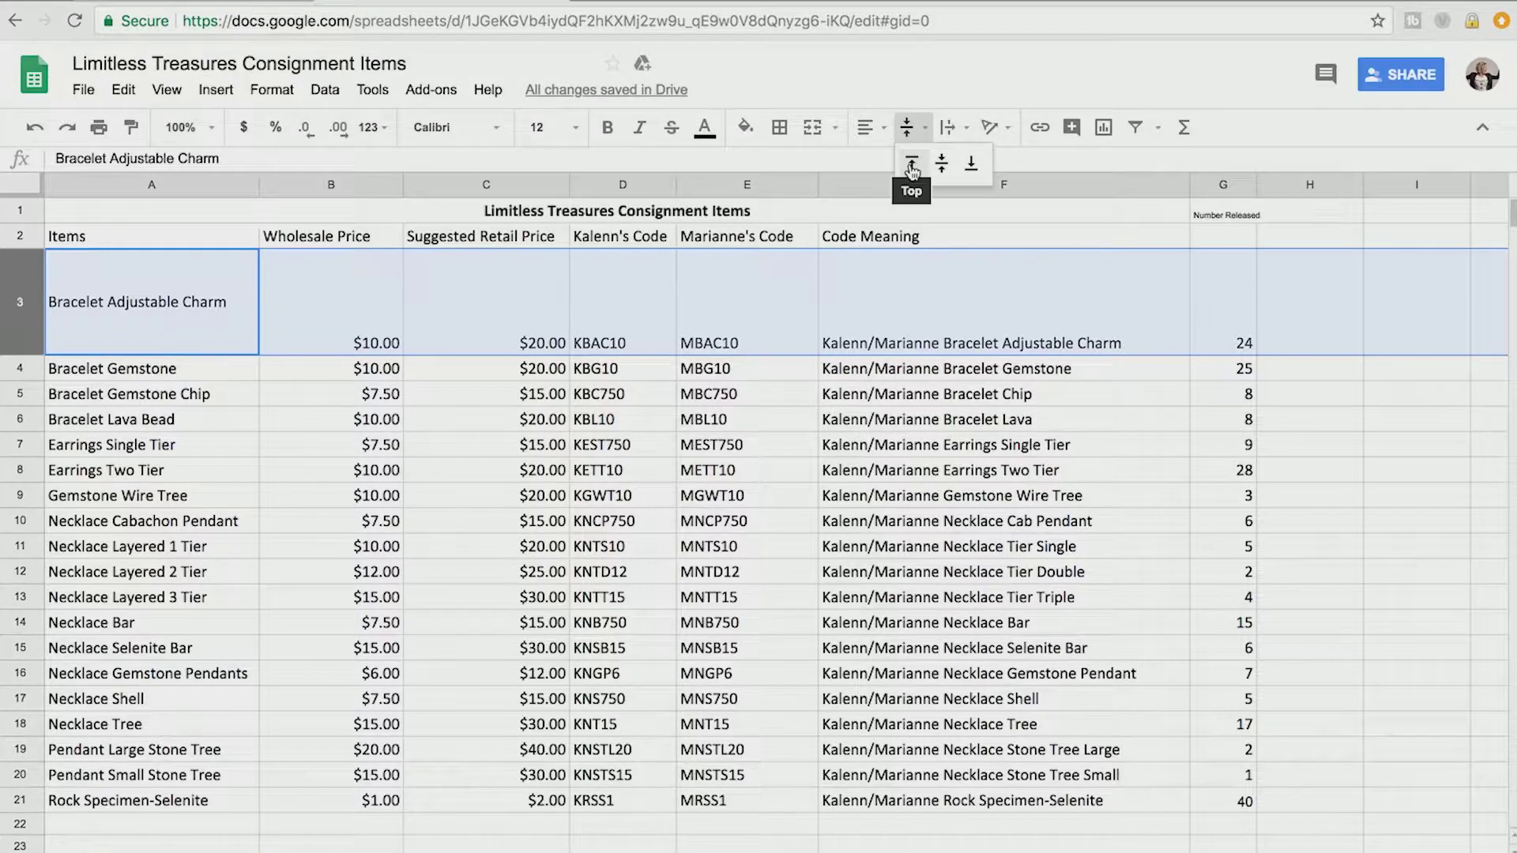
left_click(912, 164)
left_click(907, 131)
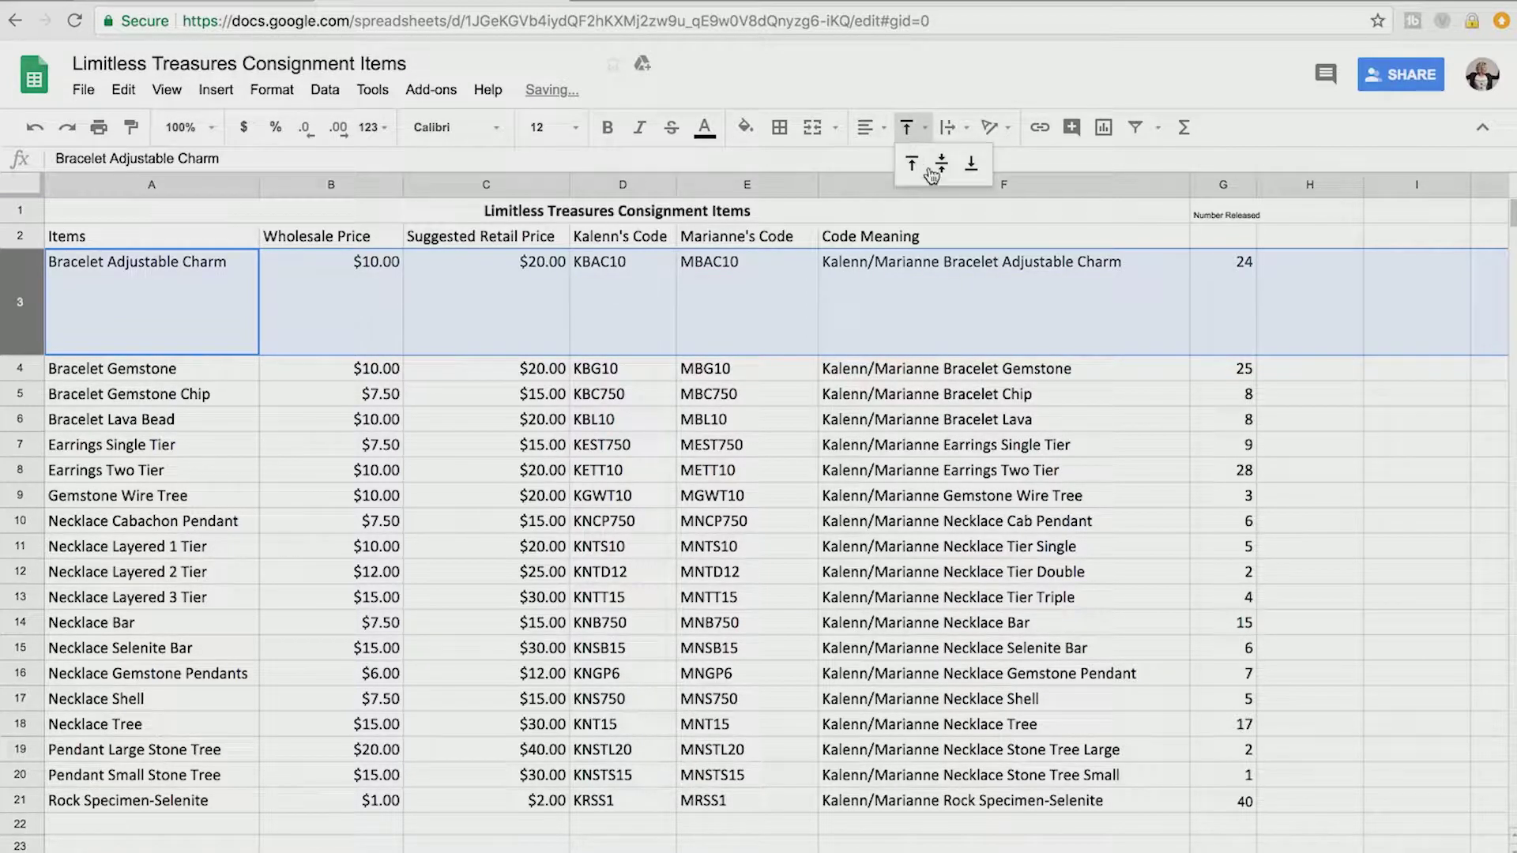
left_click(941, 164)
left_click(912, 131)
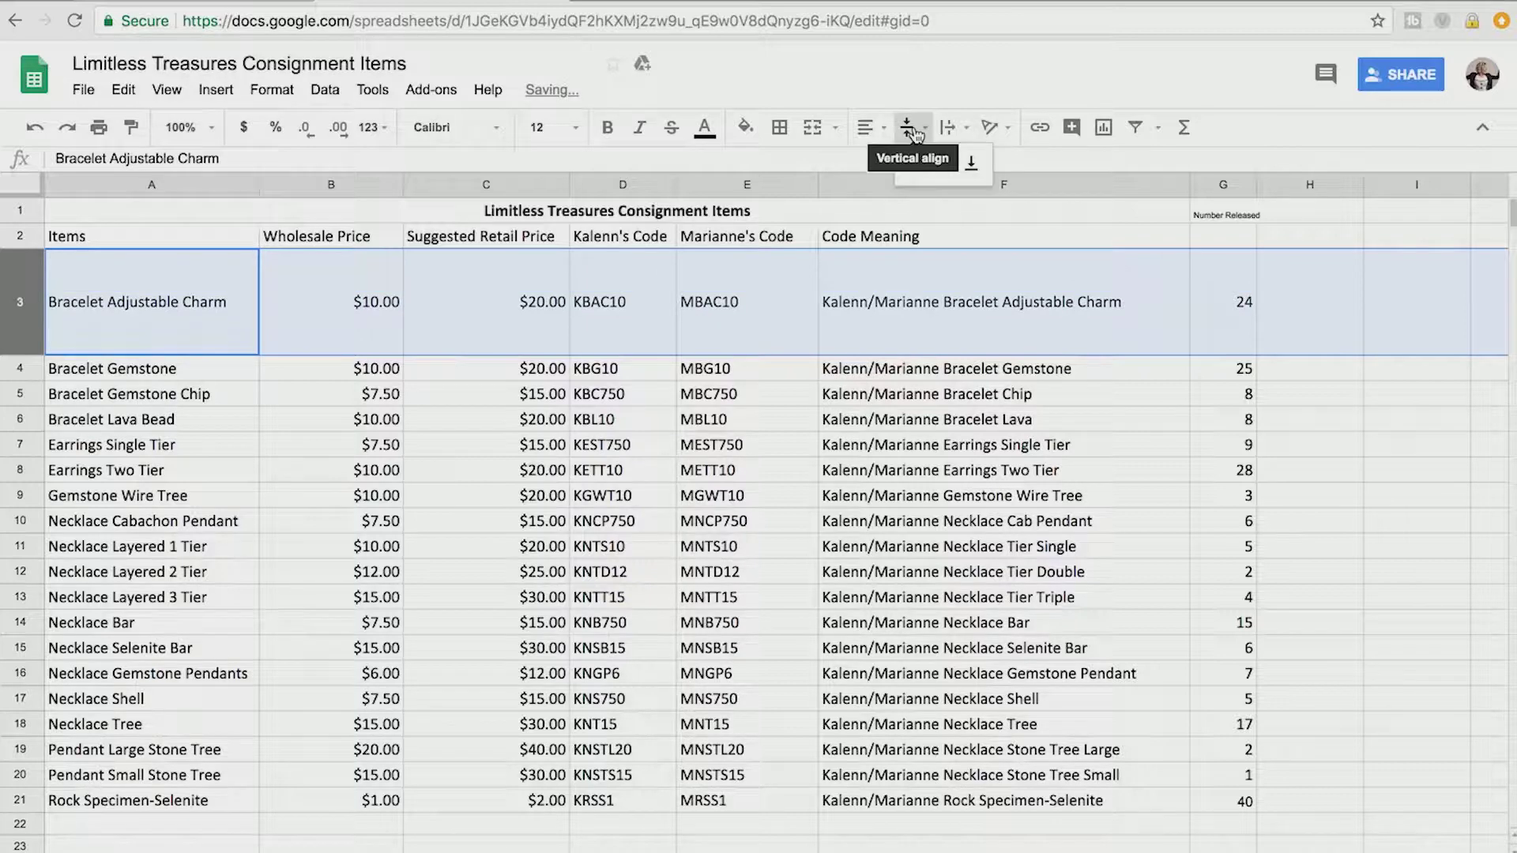
left_click(971, 164)
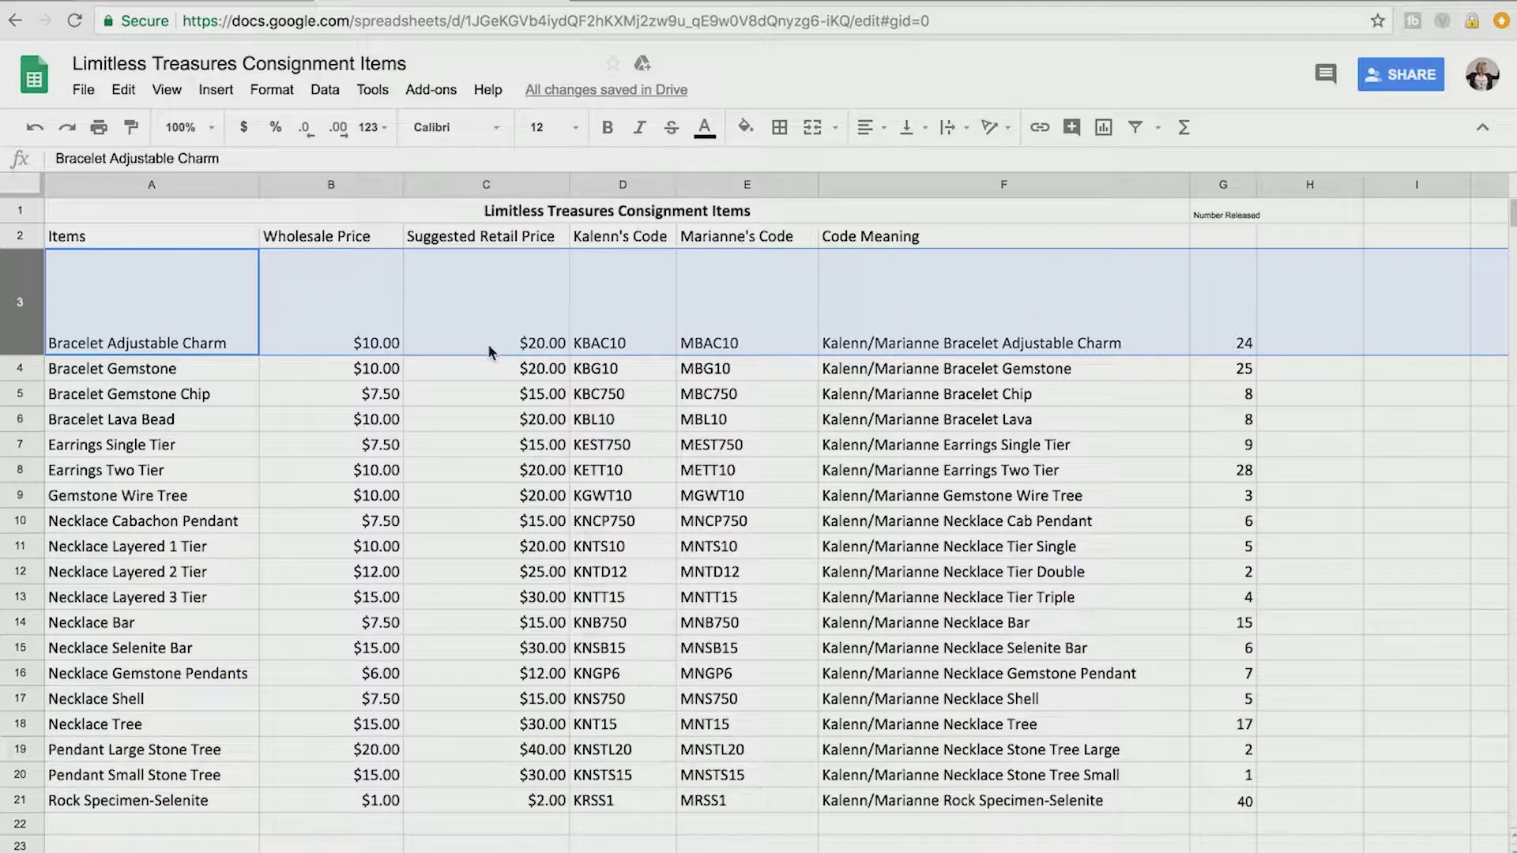
- Apply middle, then bottom vertical alignment to cell A3 alone
left_click(107, 301)
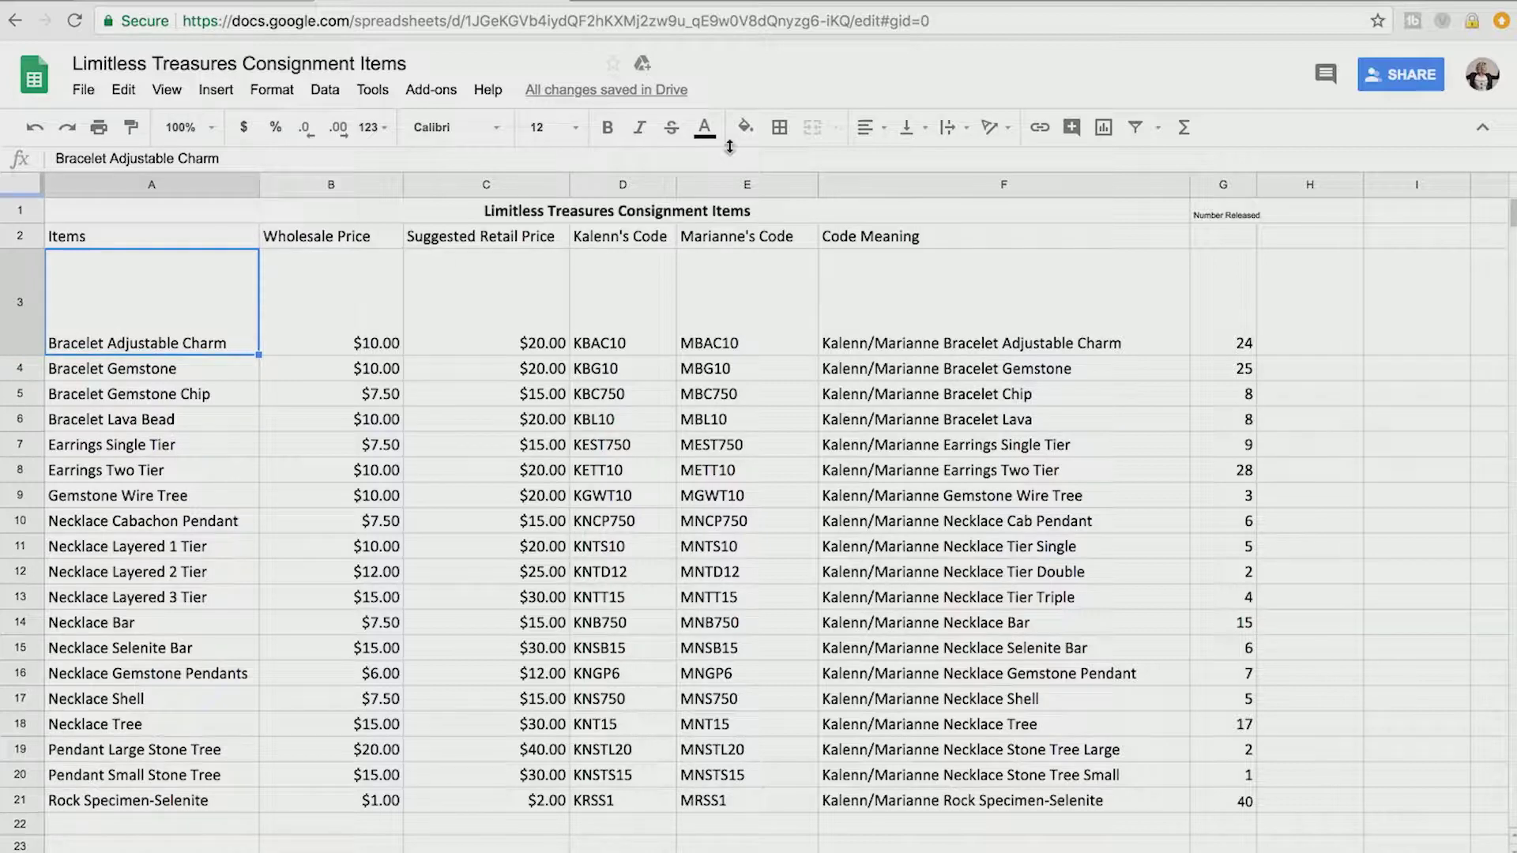
left_click(910, 127)
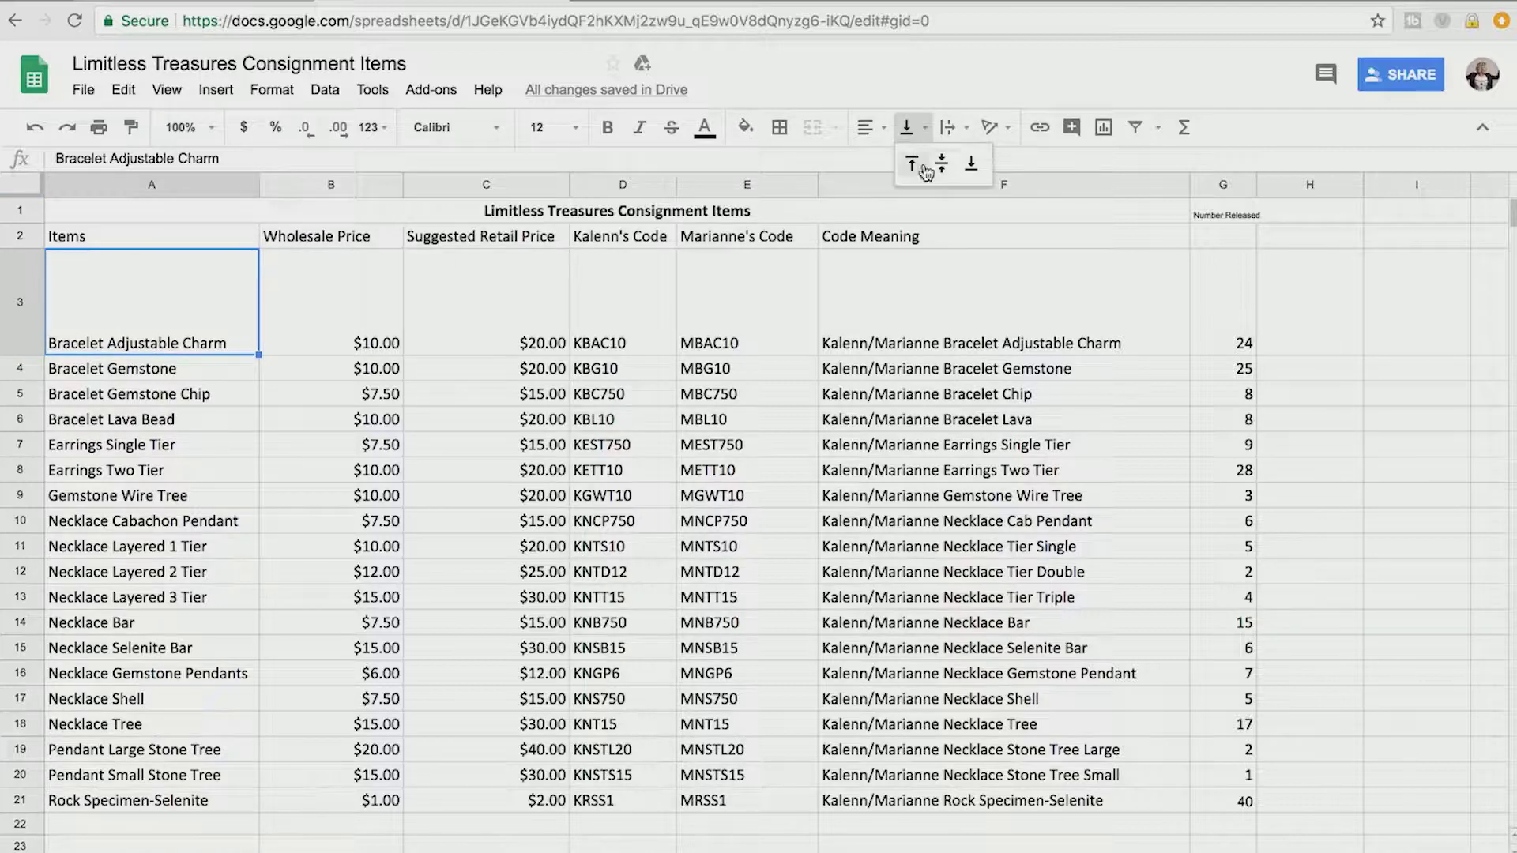
left_click(941, 163)
left_click(909, 128)
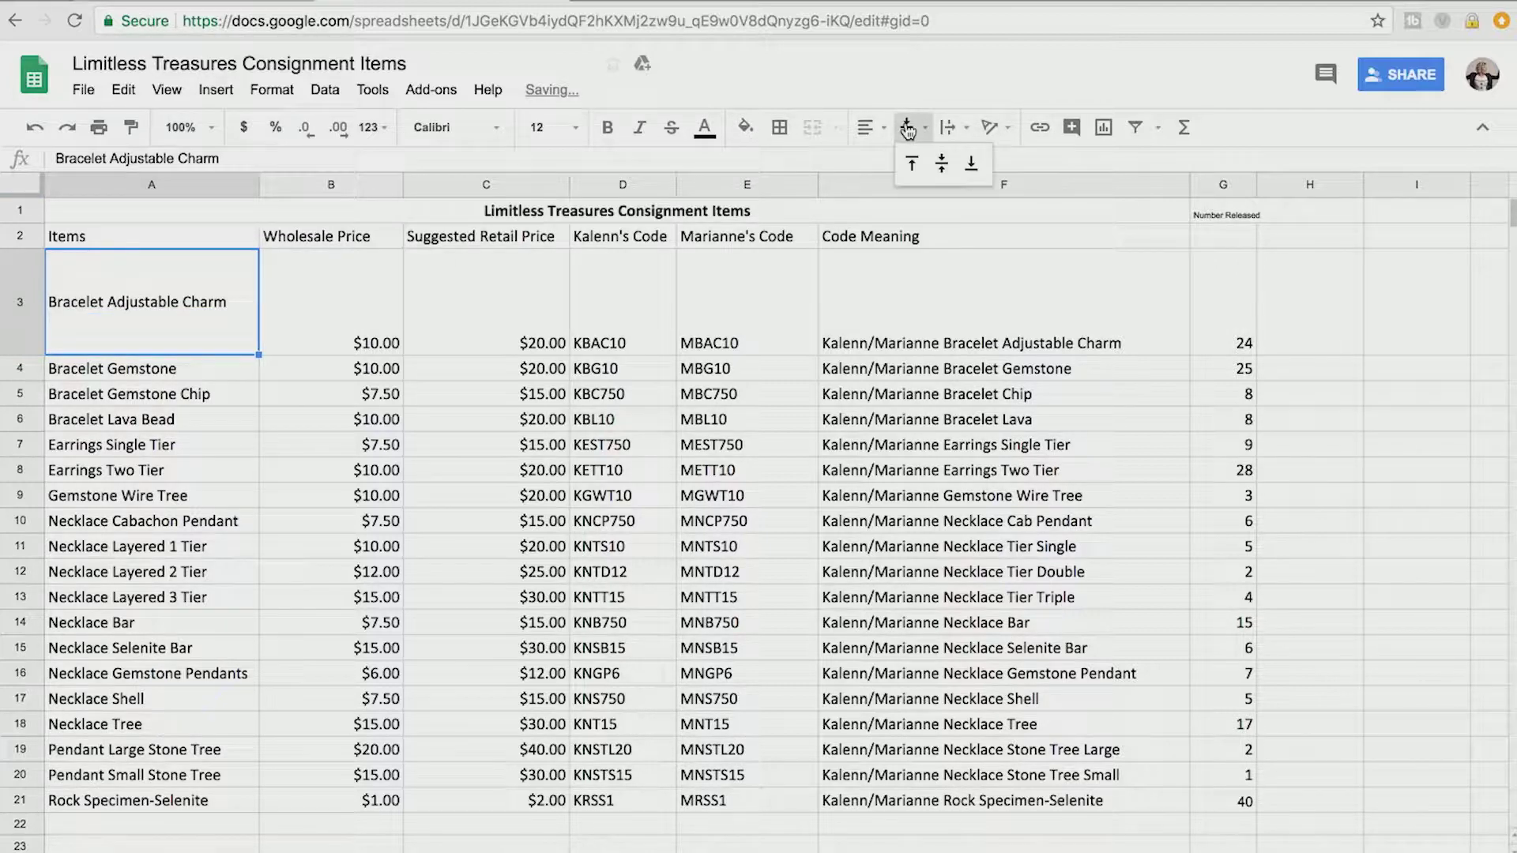
left_click(971, 164)
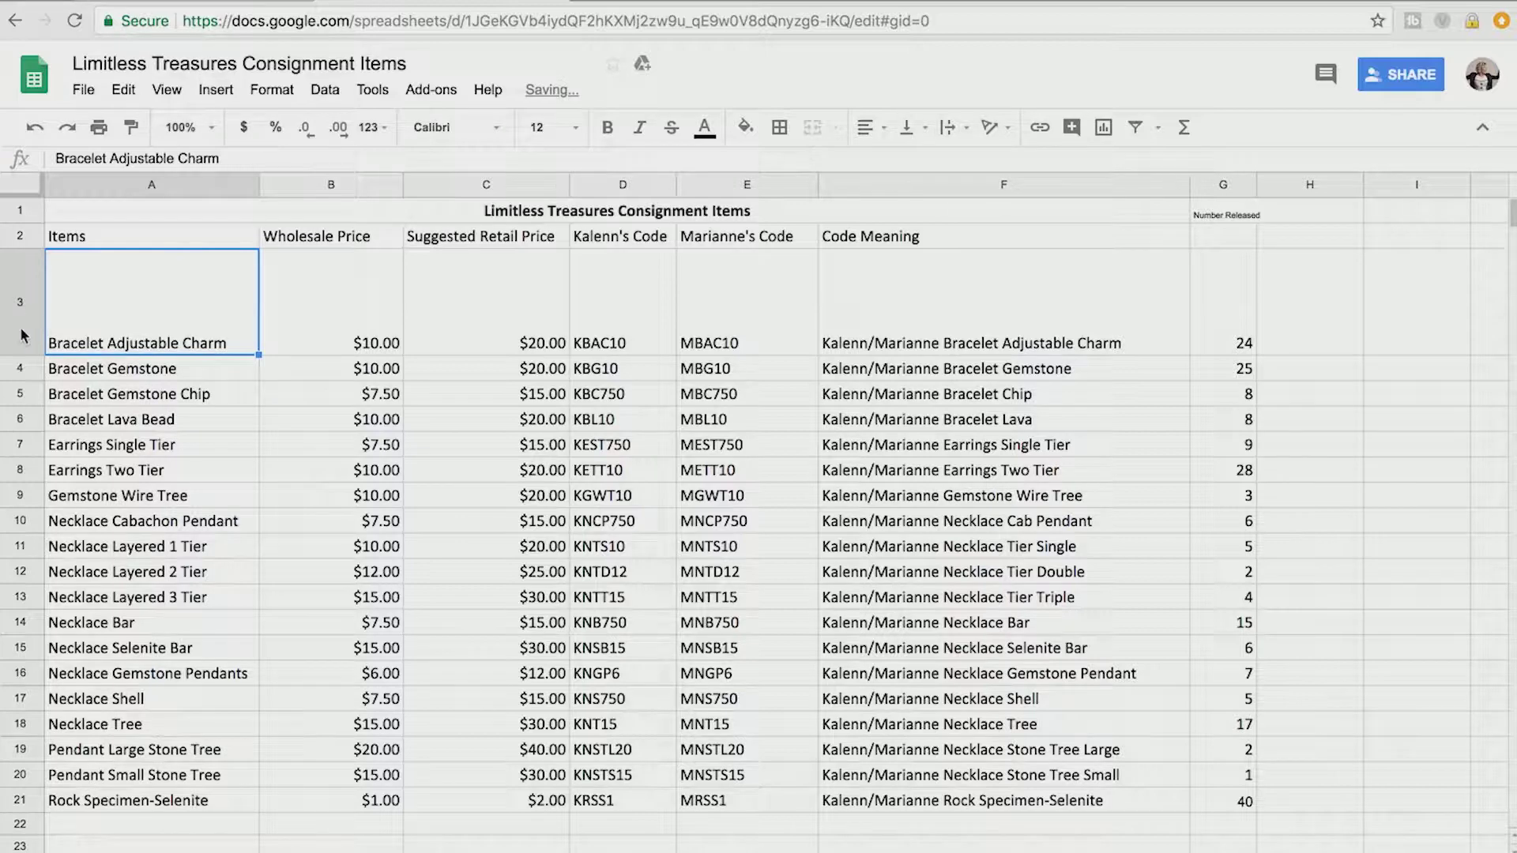
- Undo five times until row 3 returns to its normal height and alignment
left_click(35, 127)
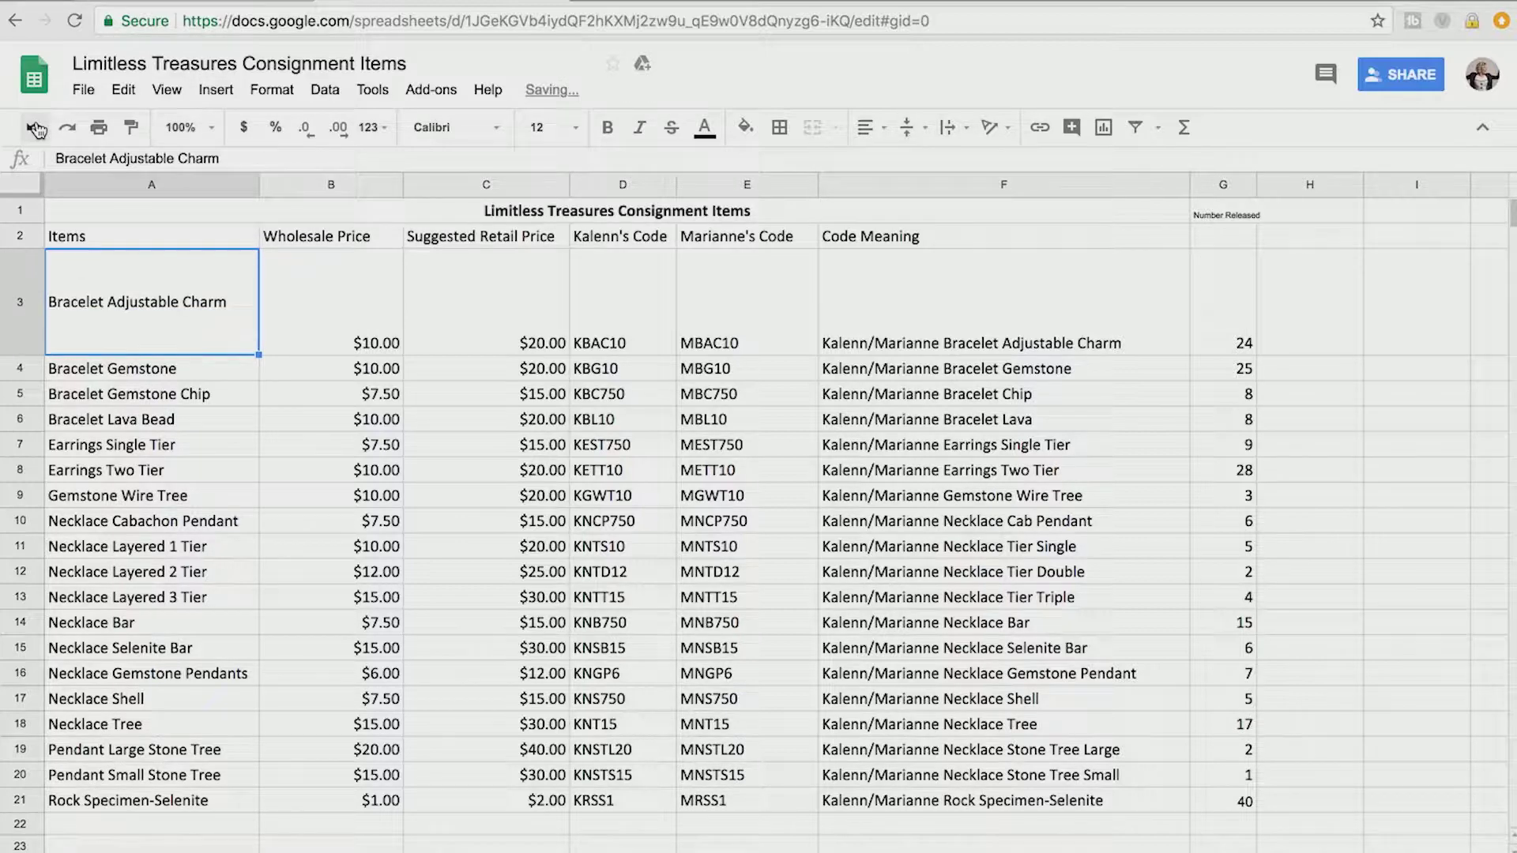
left_click(35, 128)
left_click(35, 127)
left_click(35, 127)
left_click(35, 127)
left_click(35, 127)
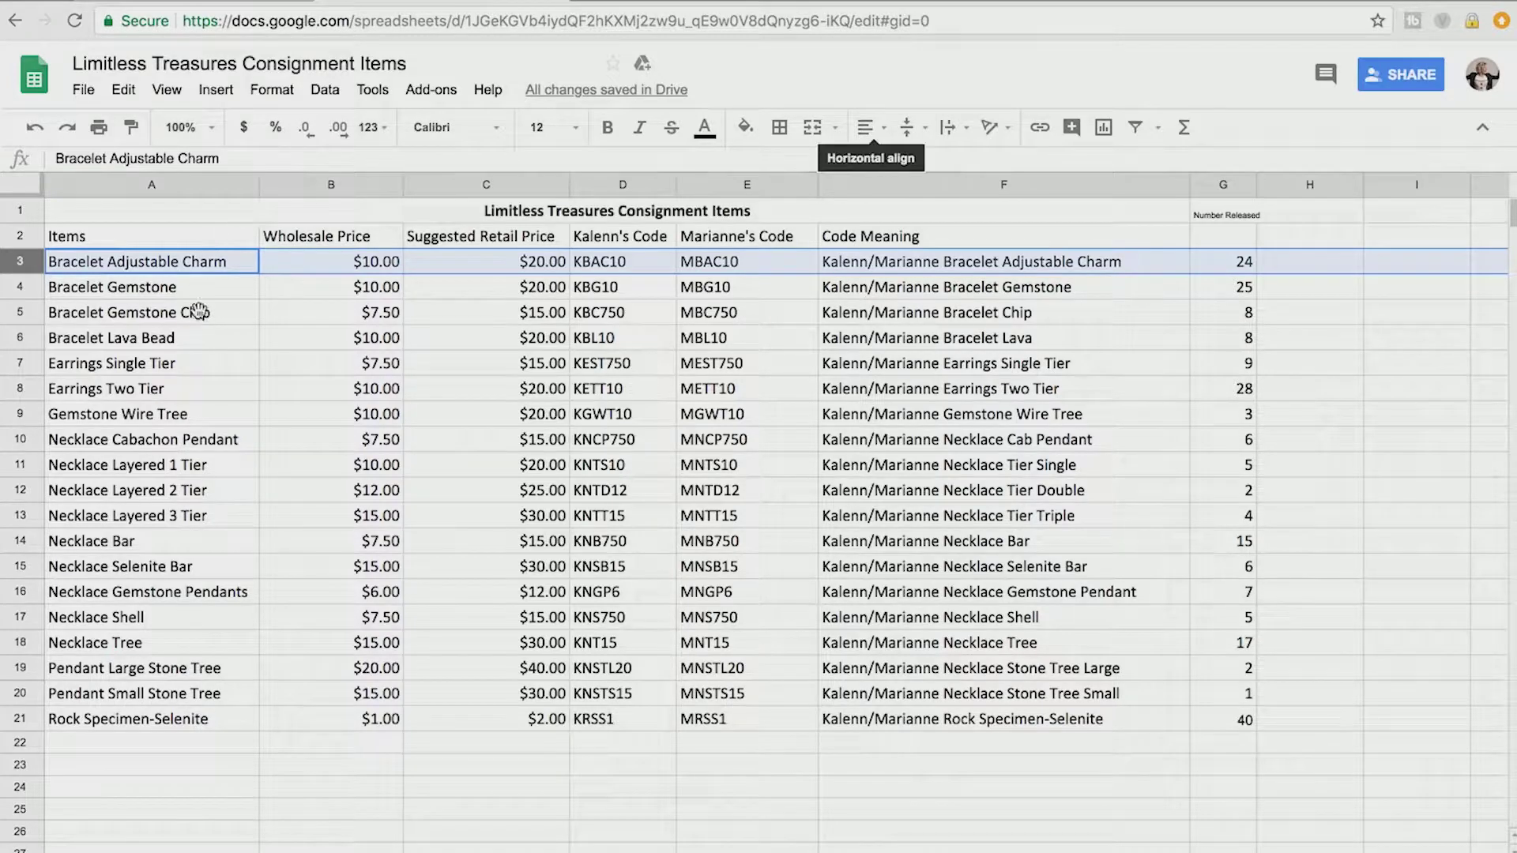
left_click(201, 315)
left_click(202, 264)
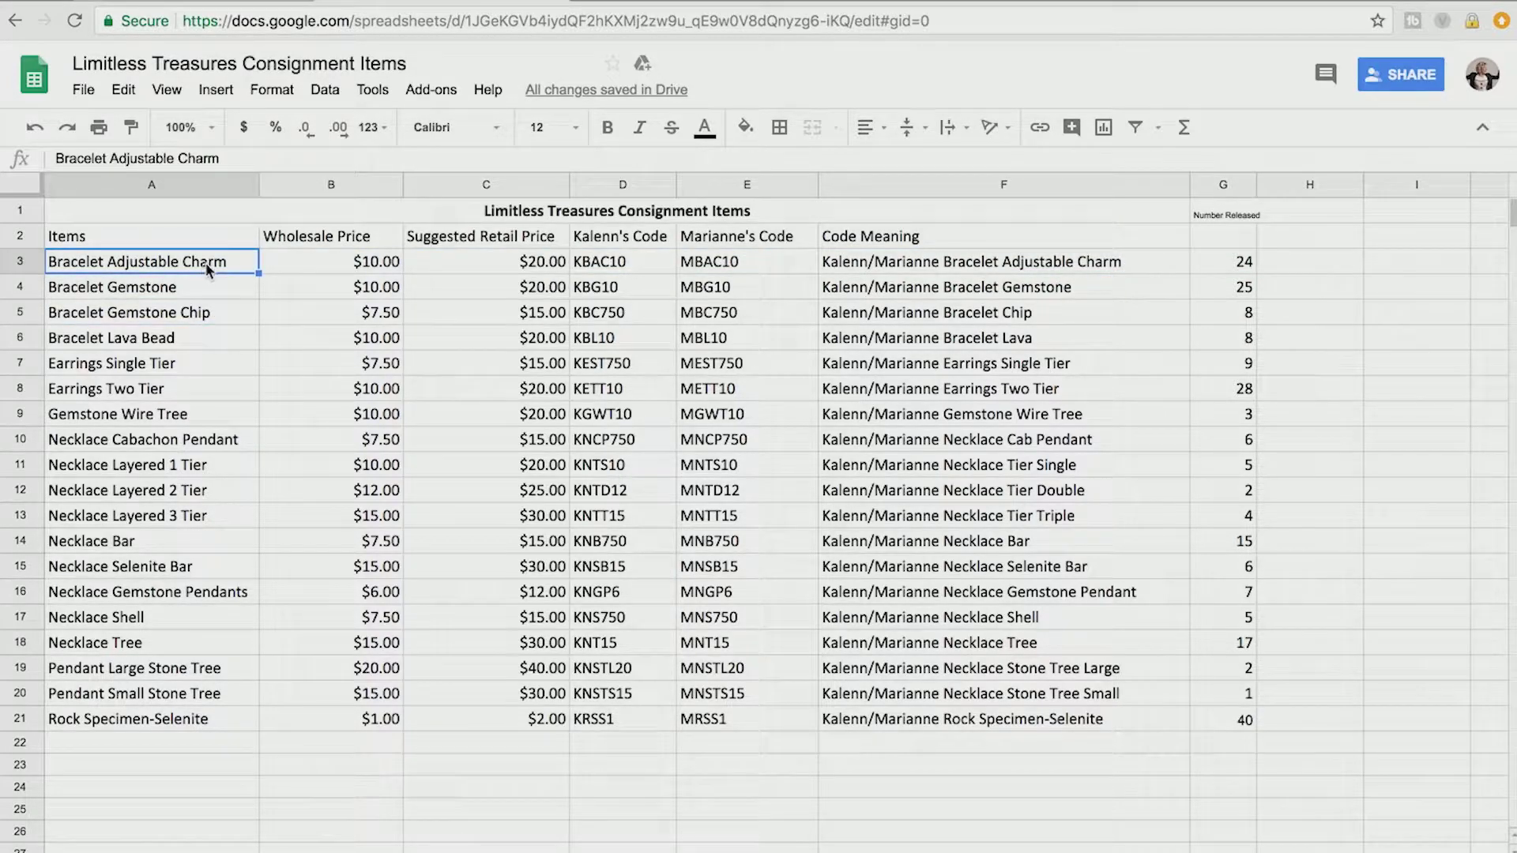
left_click(988, 129)
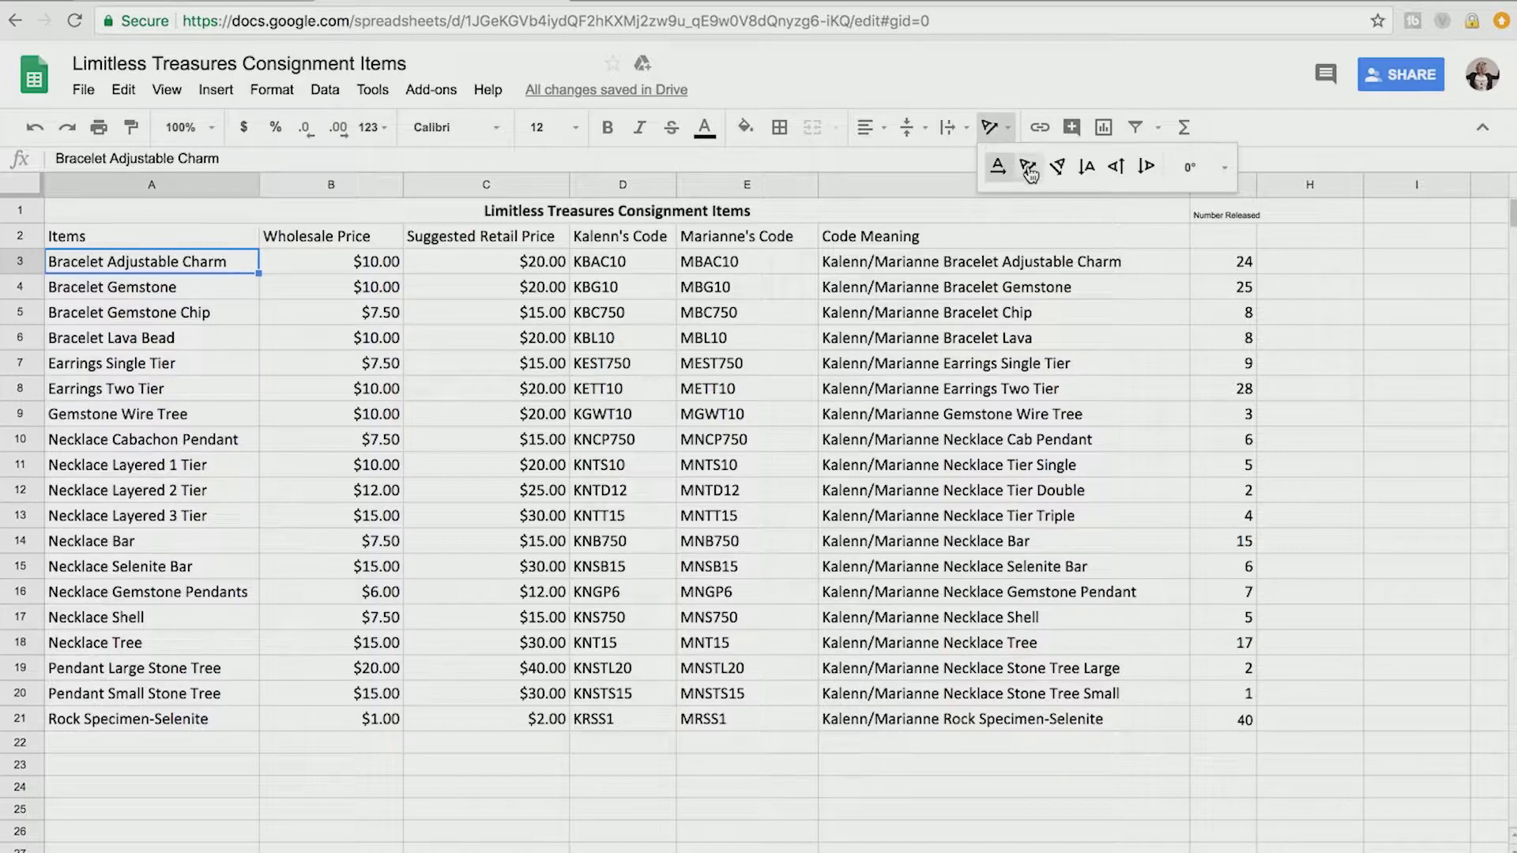
left_click(1027, 166)
left_click(992, 128)
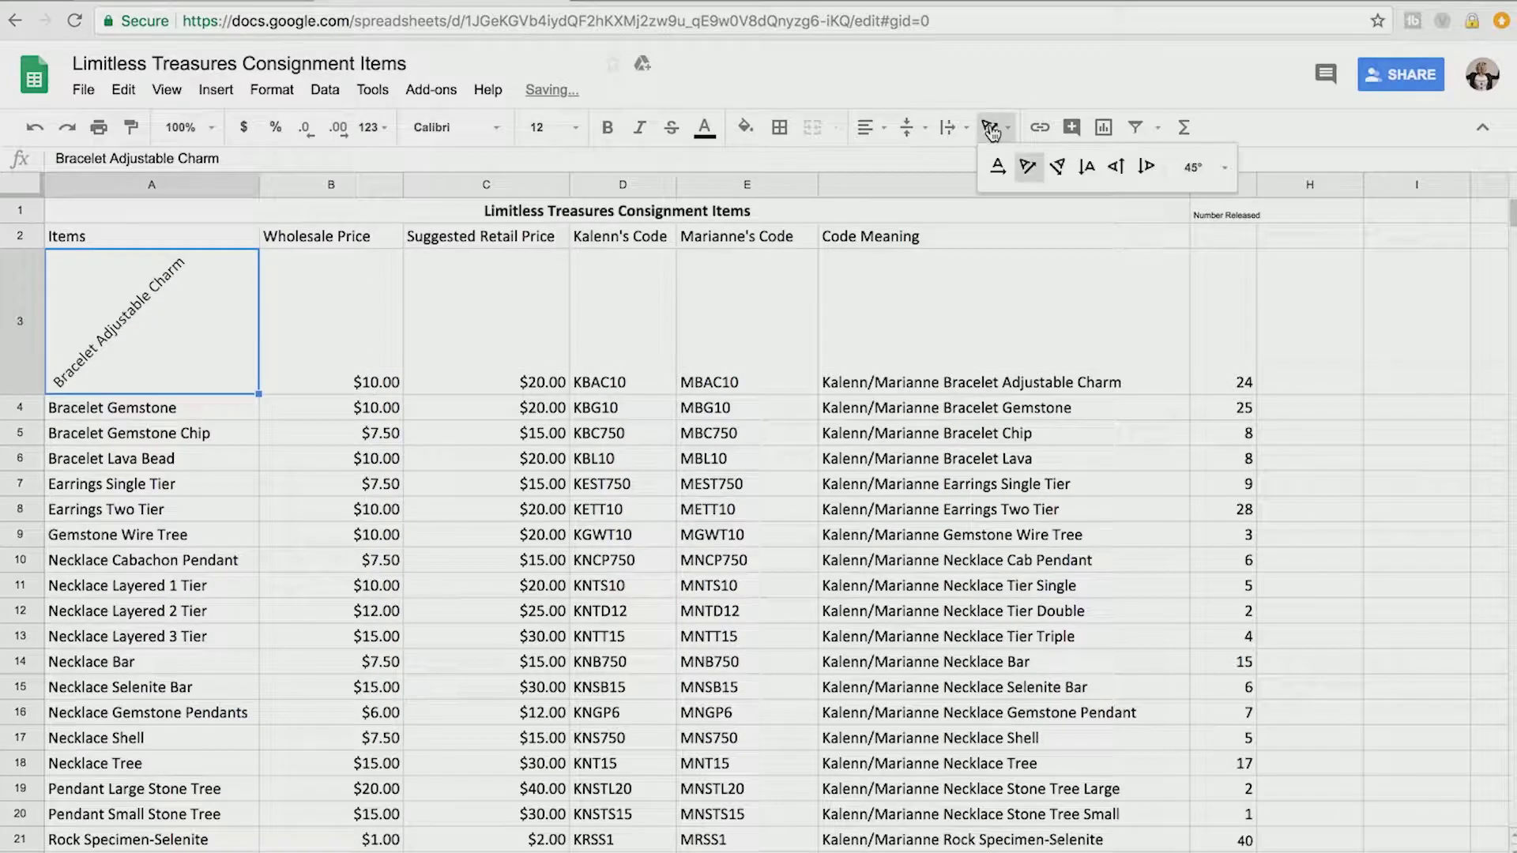
left_click(1087, 169)
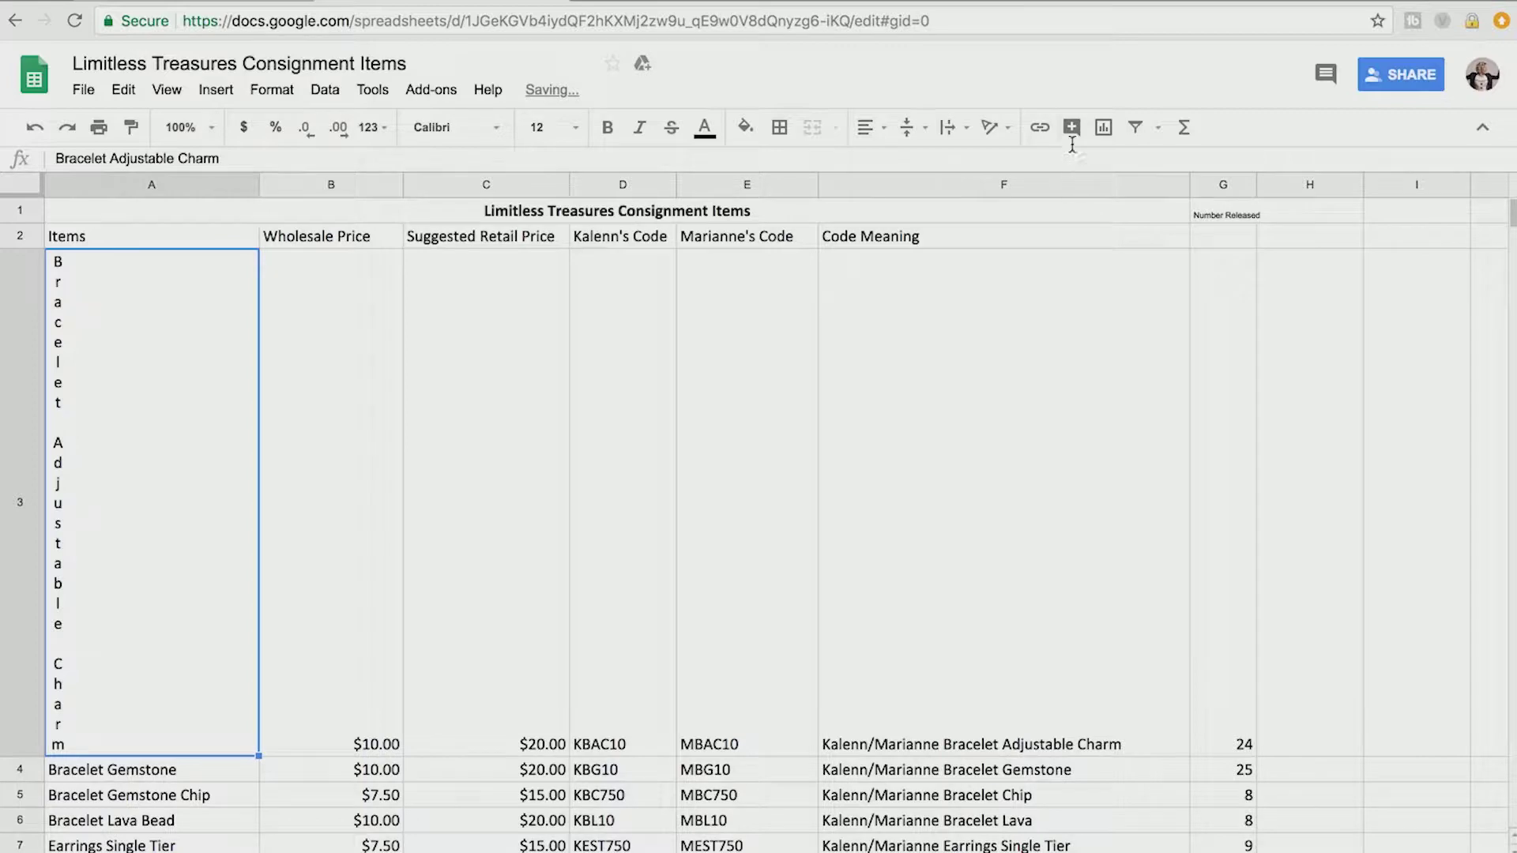
left_click(988, 128)
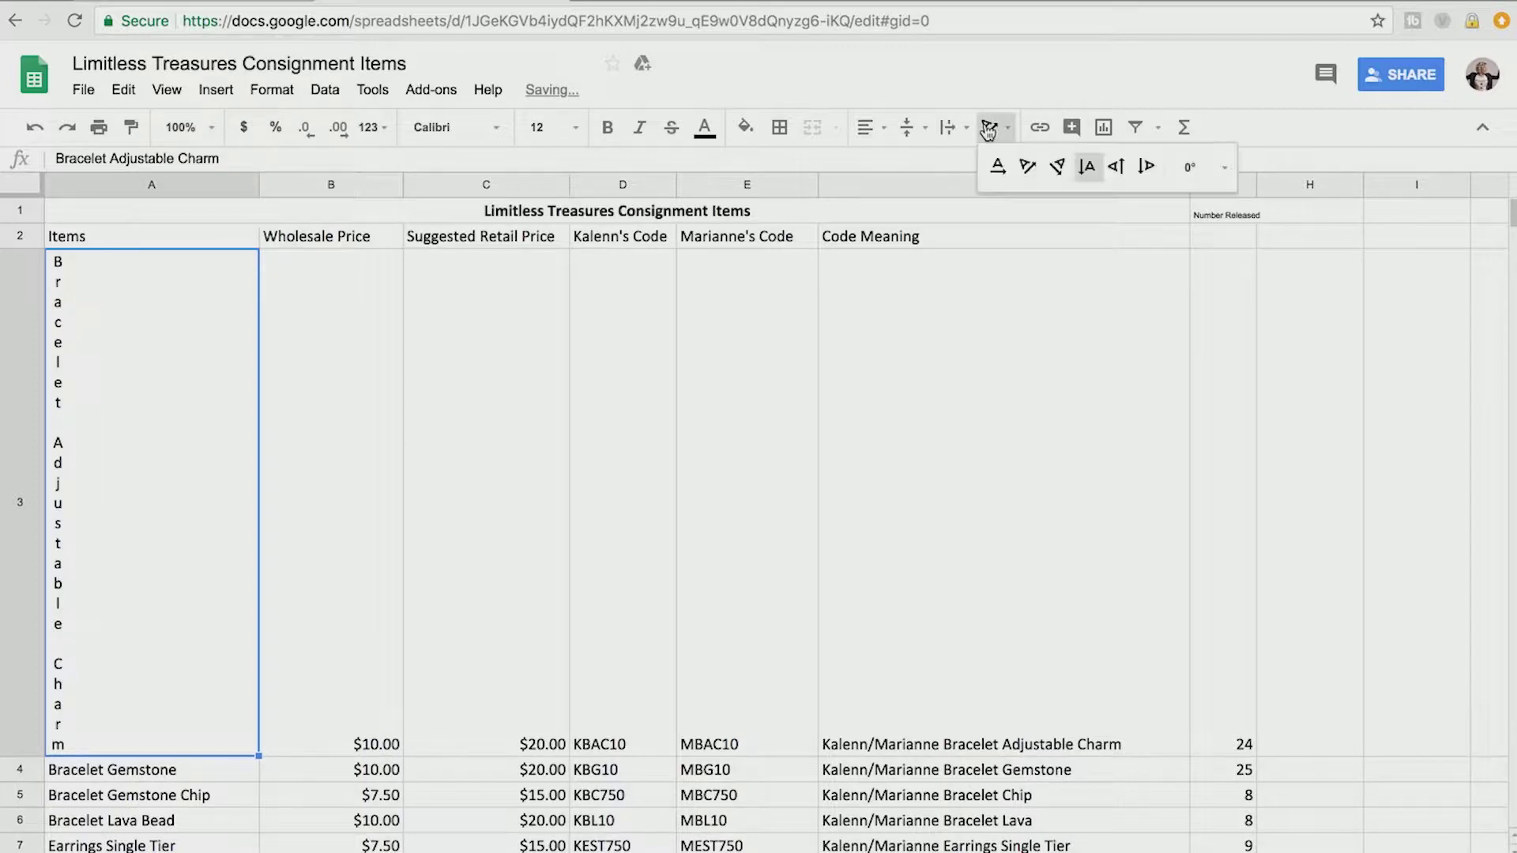
left_click(1116, 166)
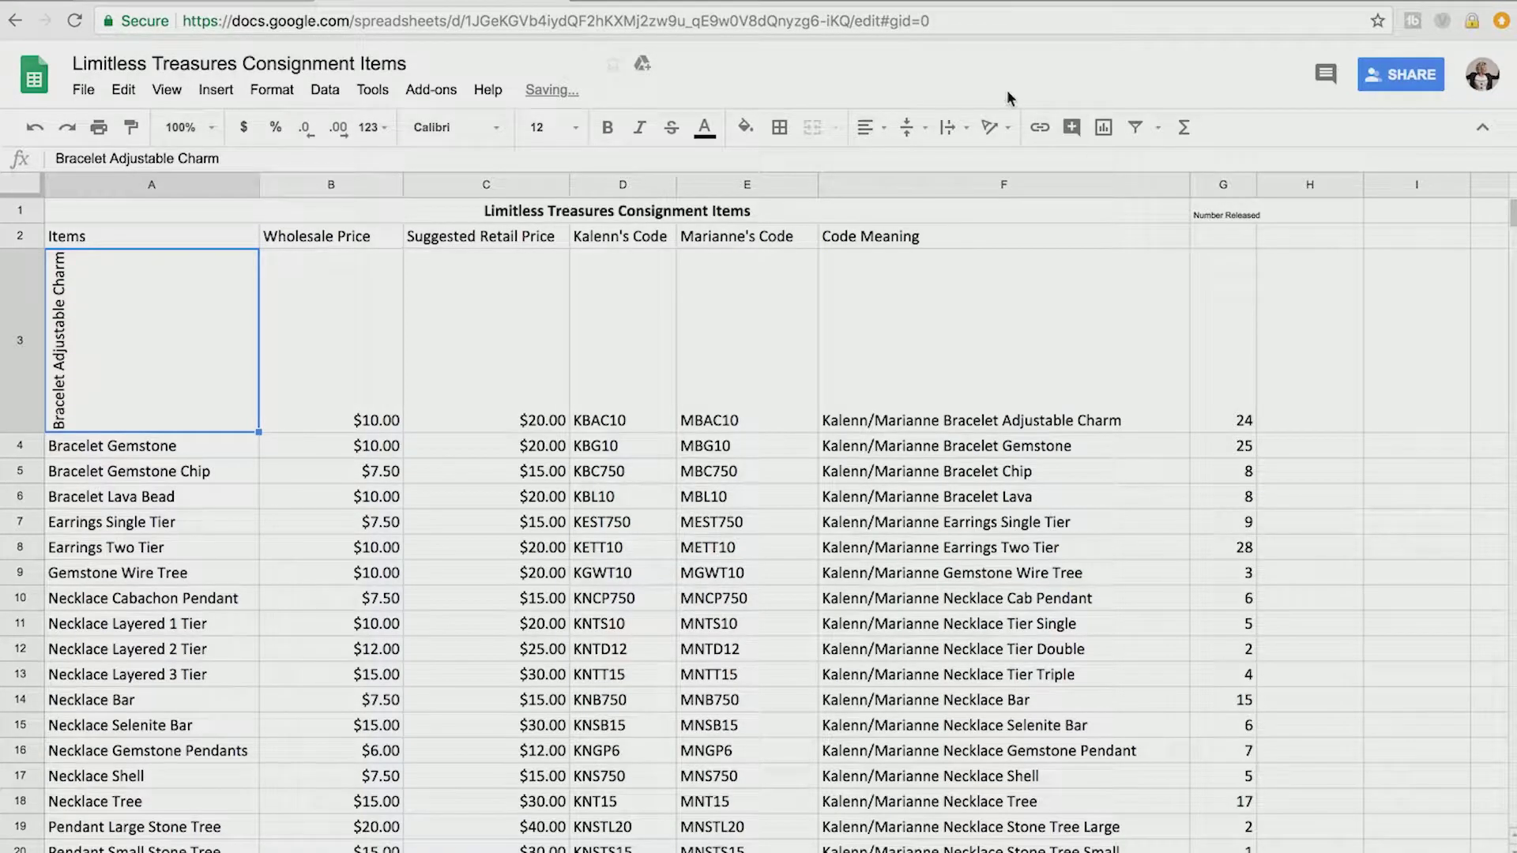
left_click(992, 130)
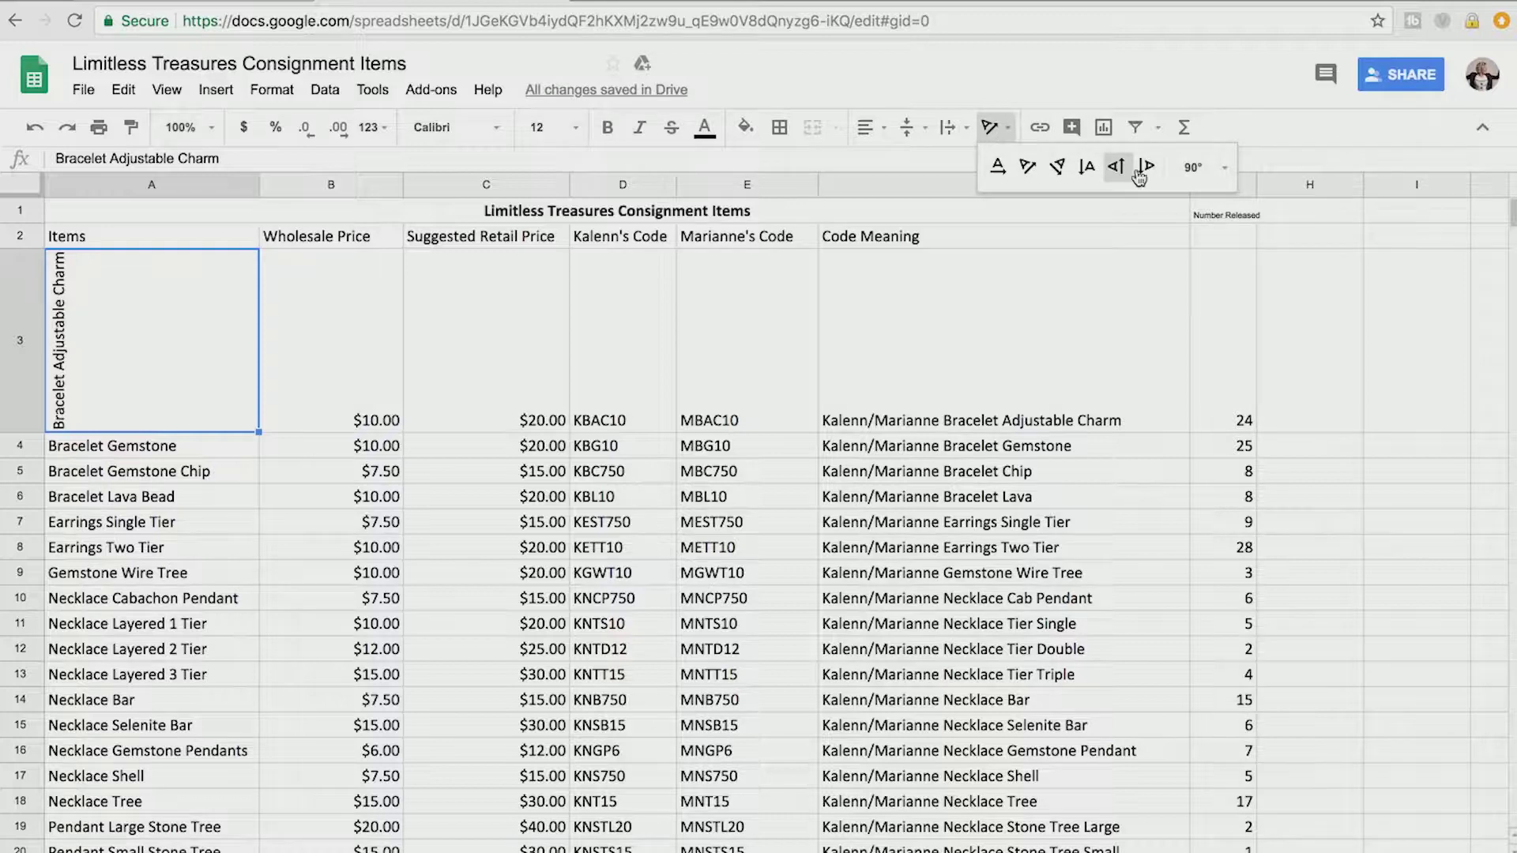
left_click(1192, 168)
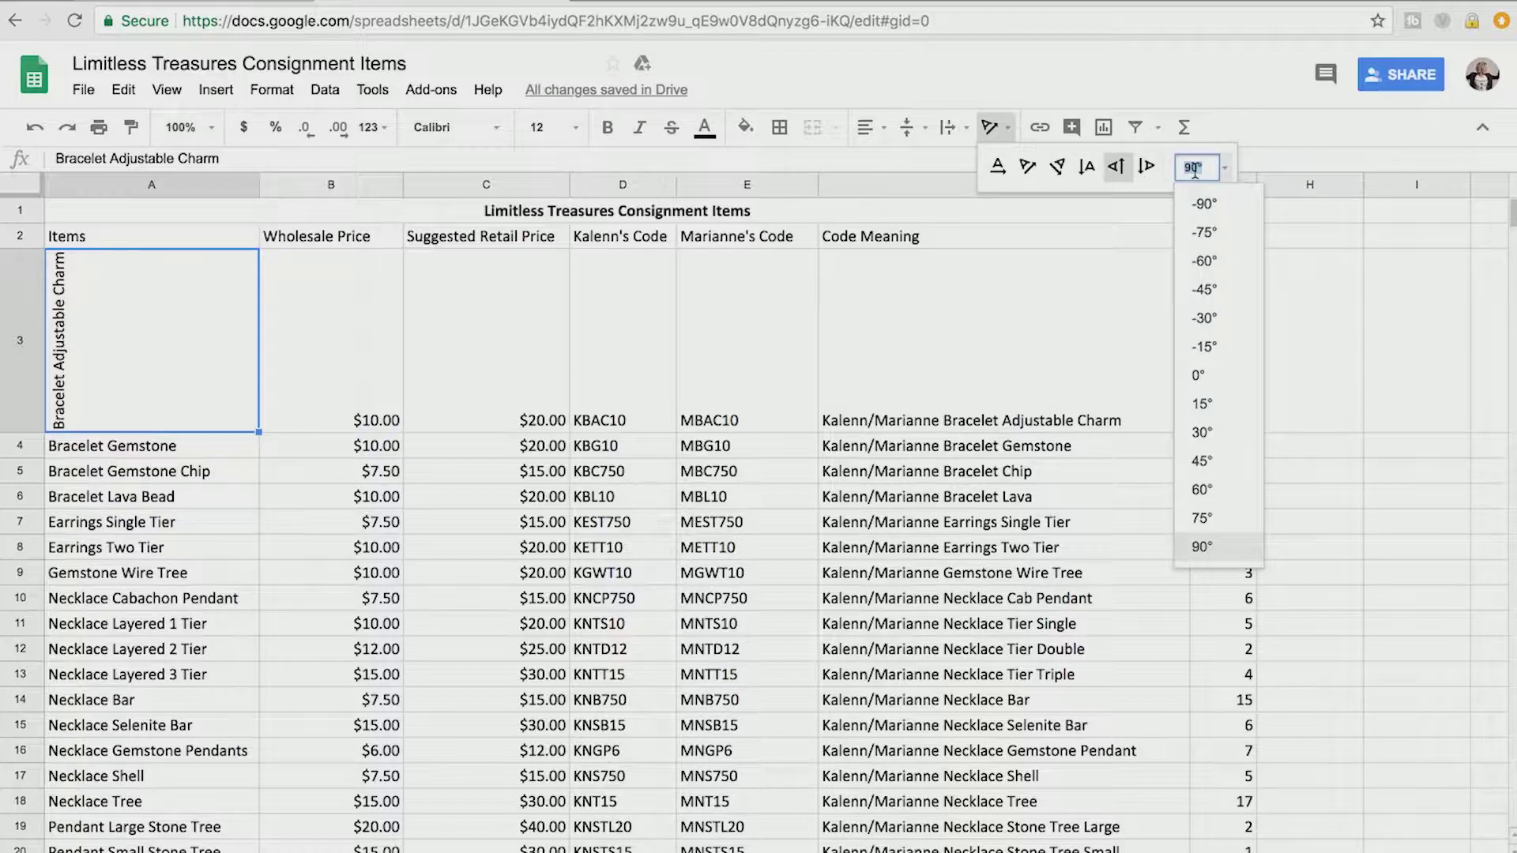
left_click(1193, 212)
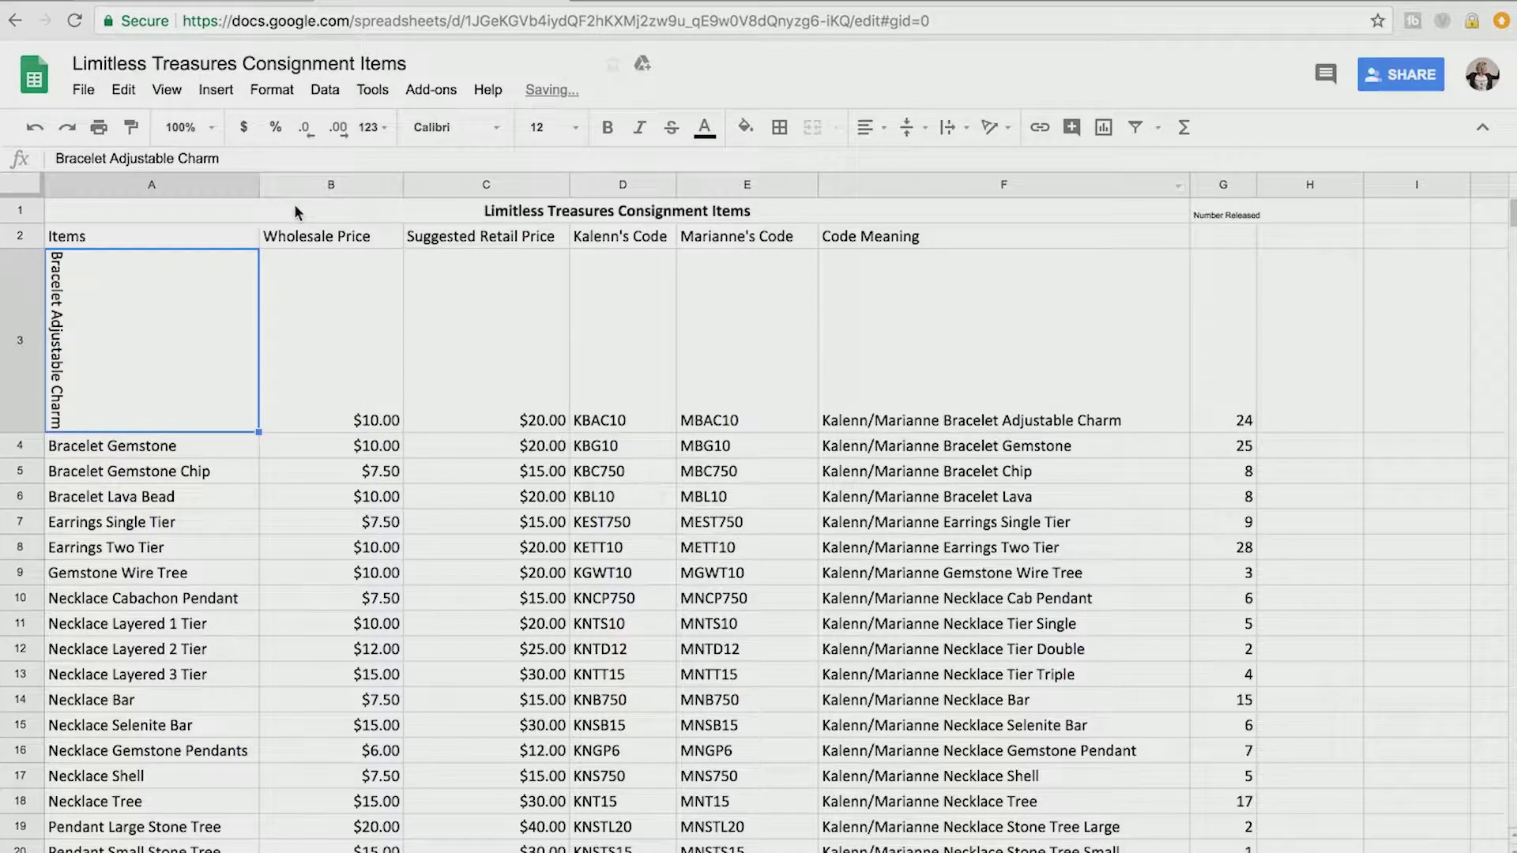
left_click(33, 129)
left_click(34, 129)
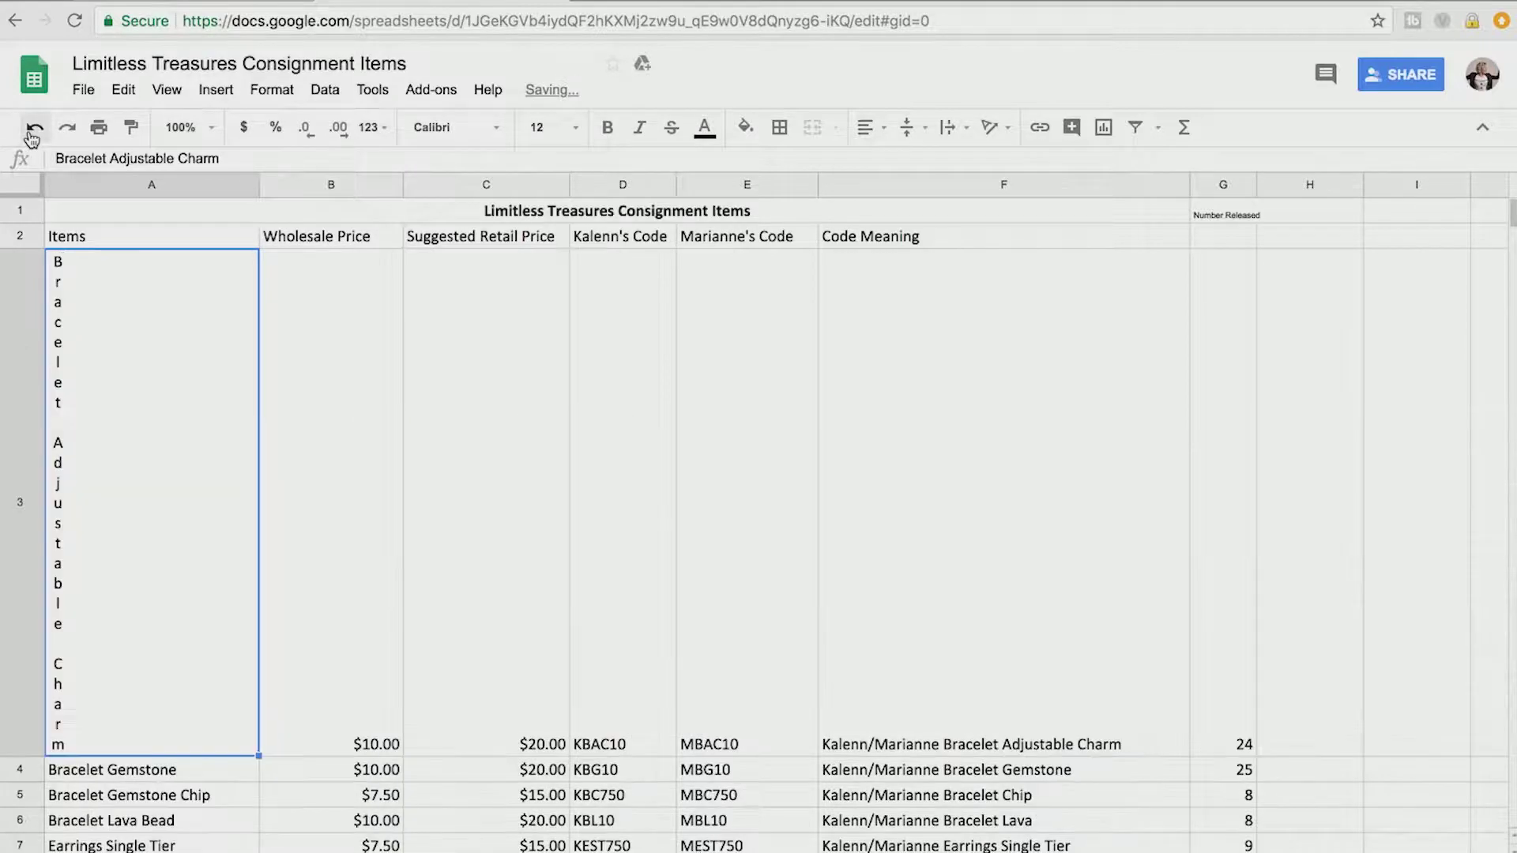
left_click(33, 129)
left_click(33, 128)
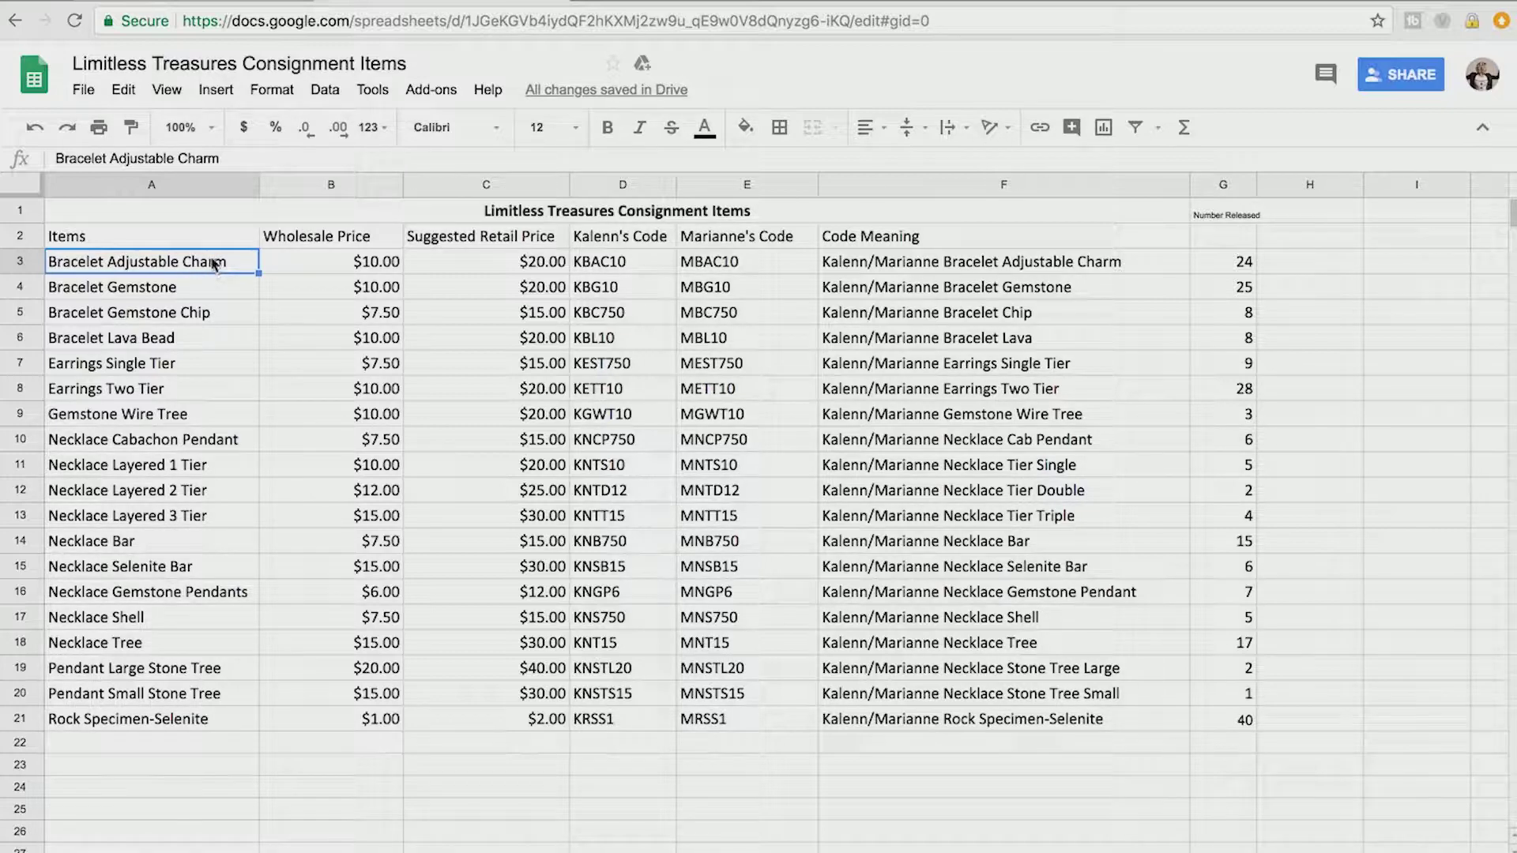
key("super+t")
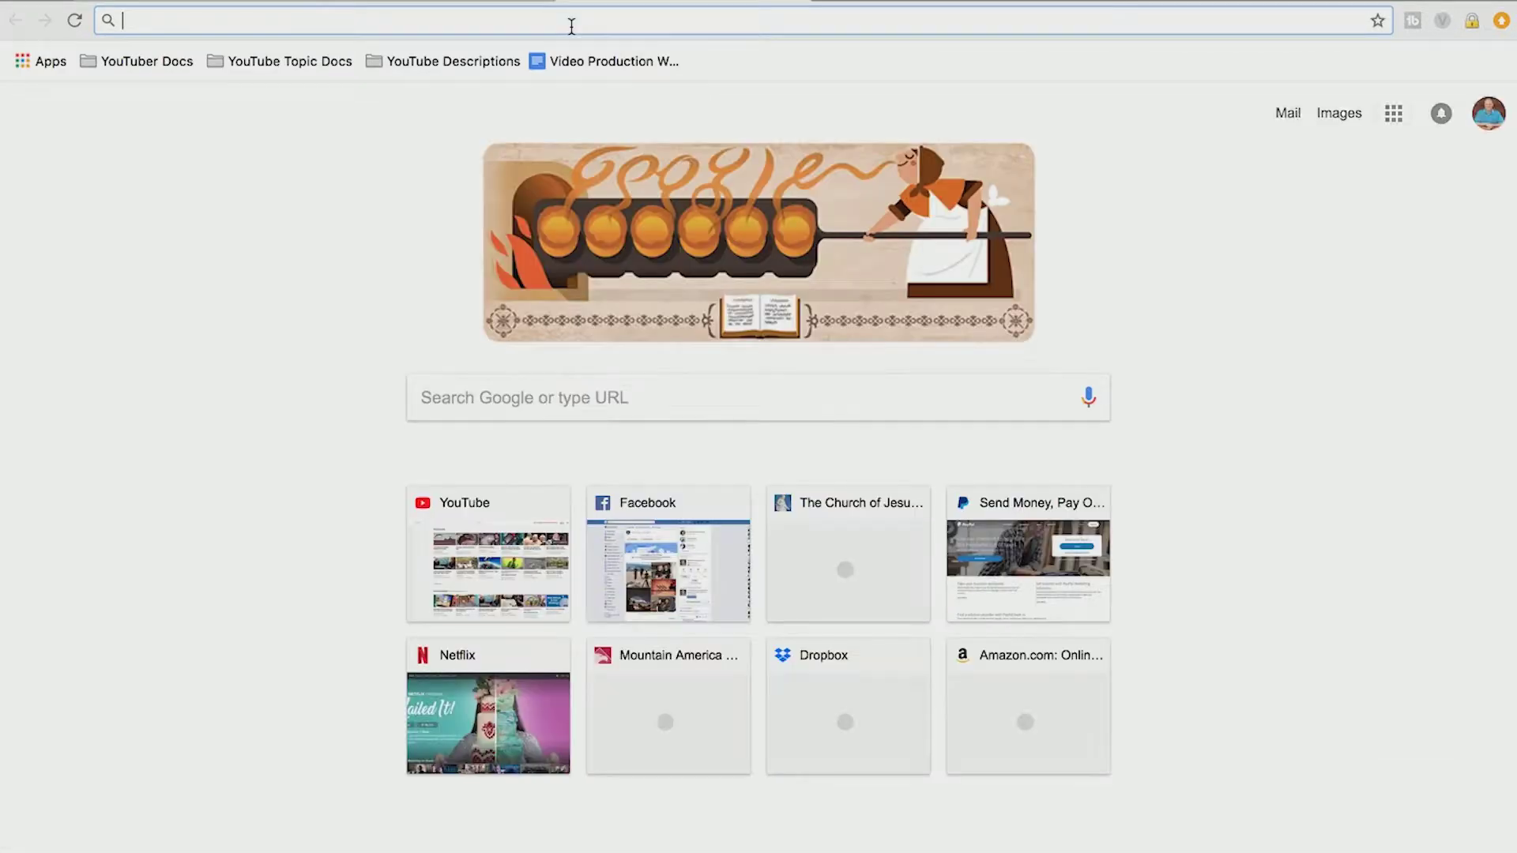
- Load limitlesstreasures.com in the new tab and copy its full address
type("limitless")
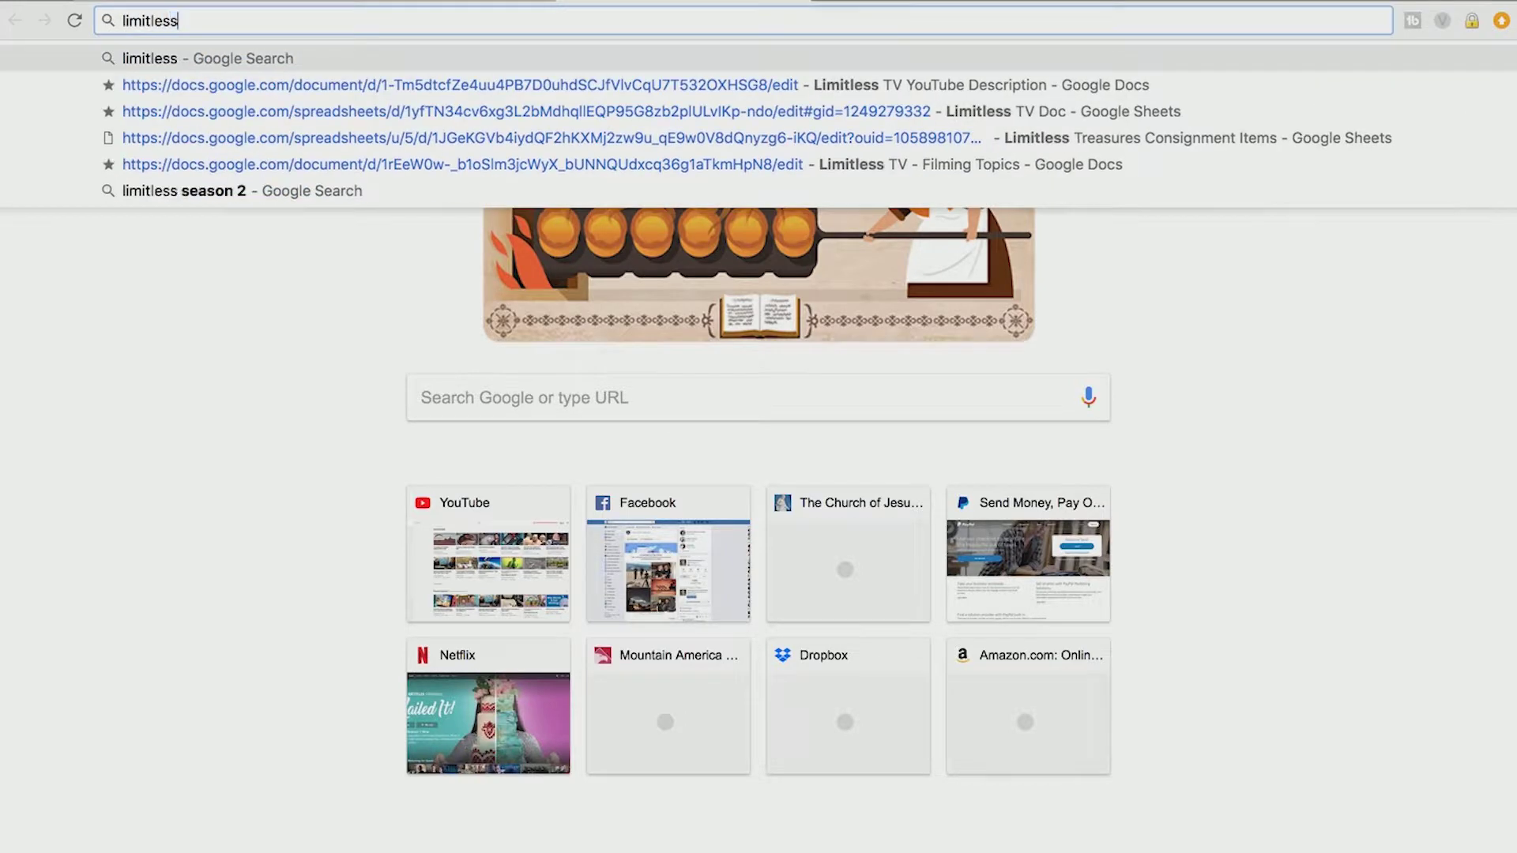
type("treasures.com")
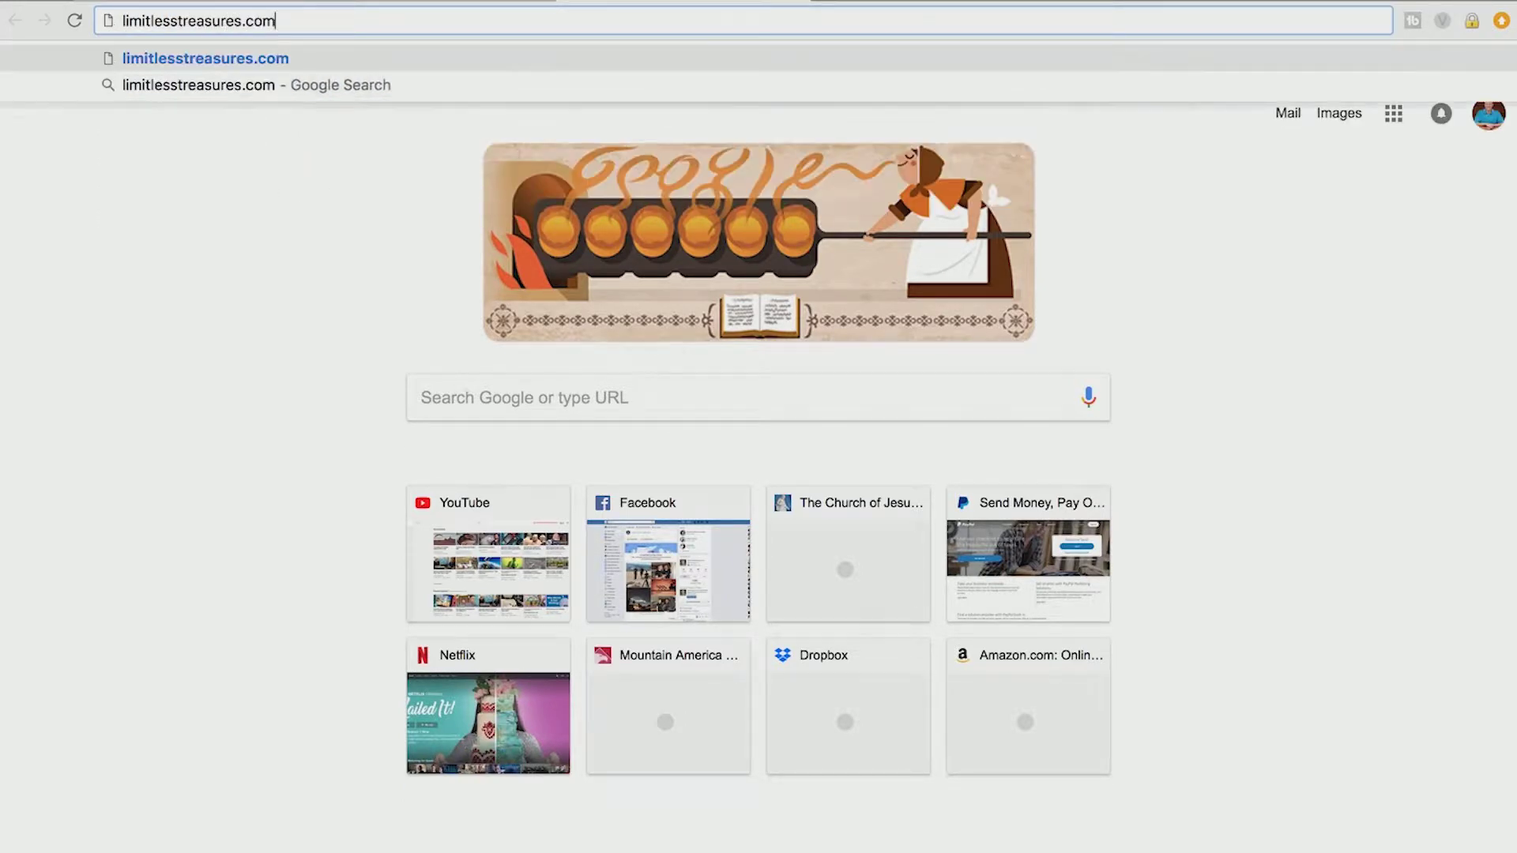
key("Return")
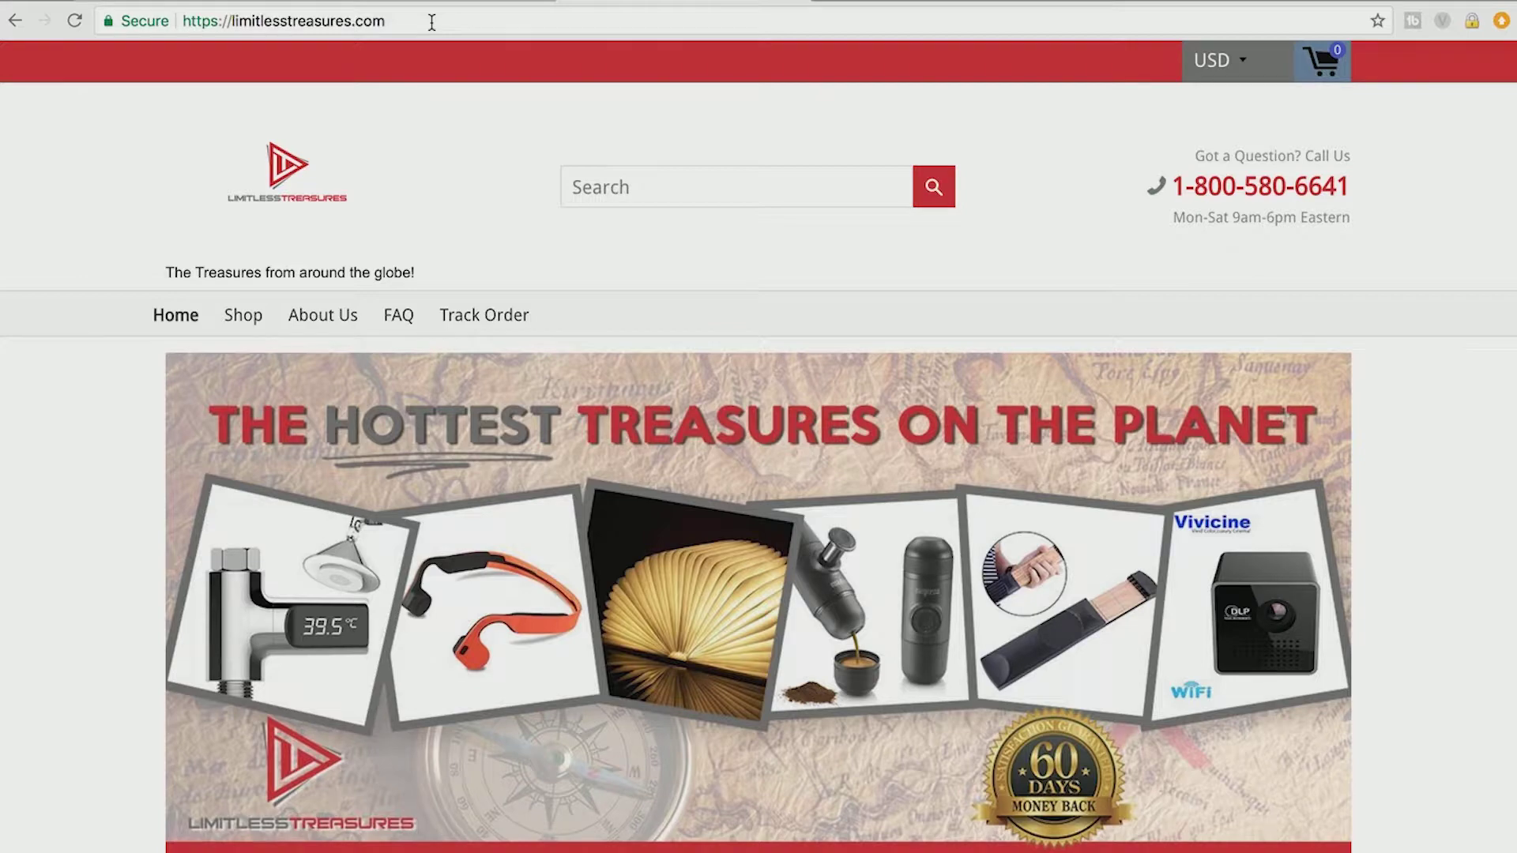
left_click(431, 21)
key("ctrl+c")
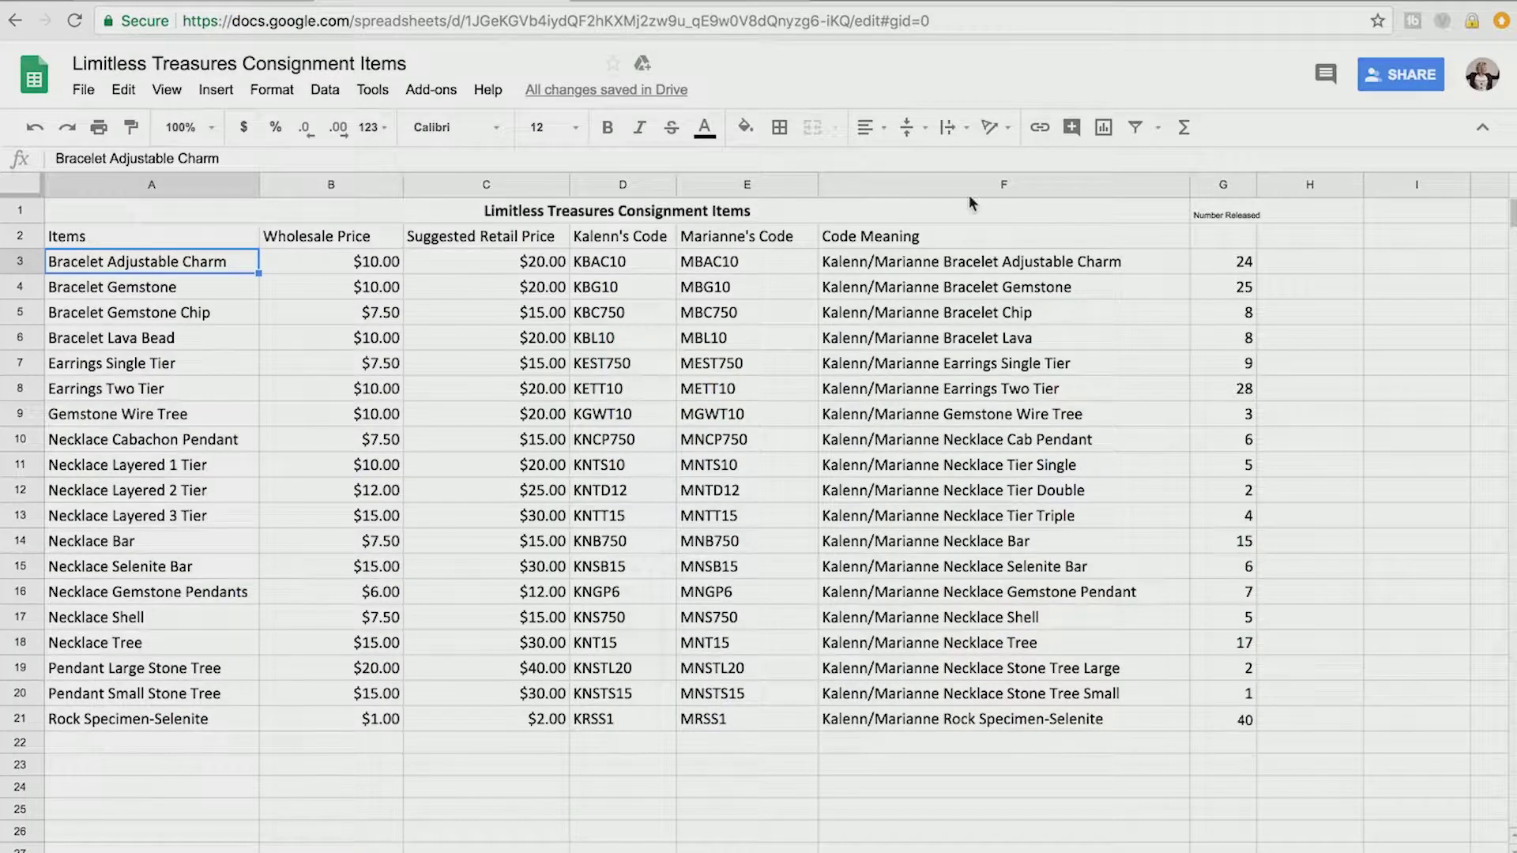
left_click(1040, 127)
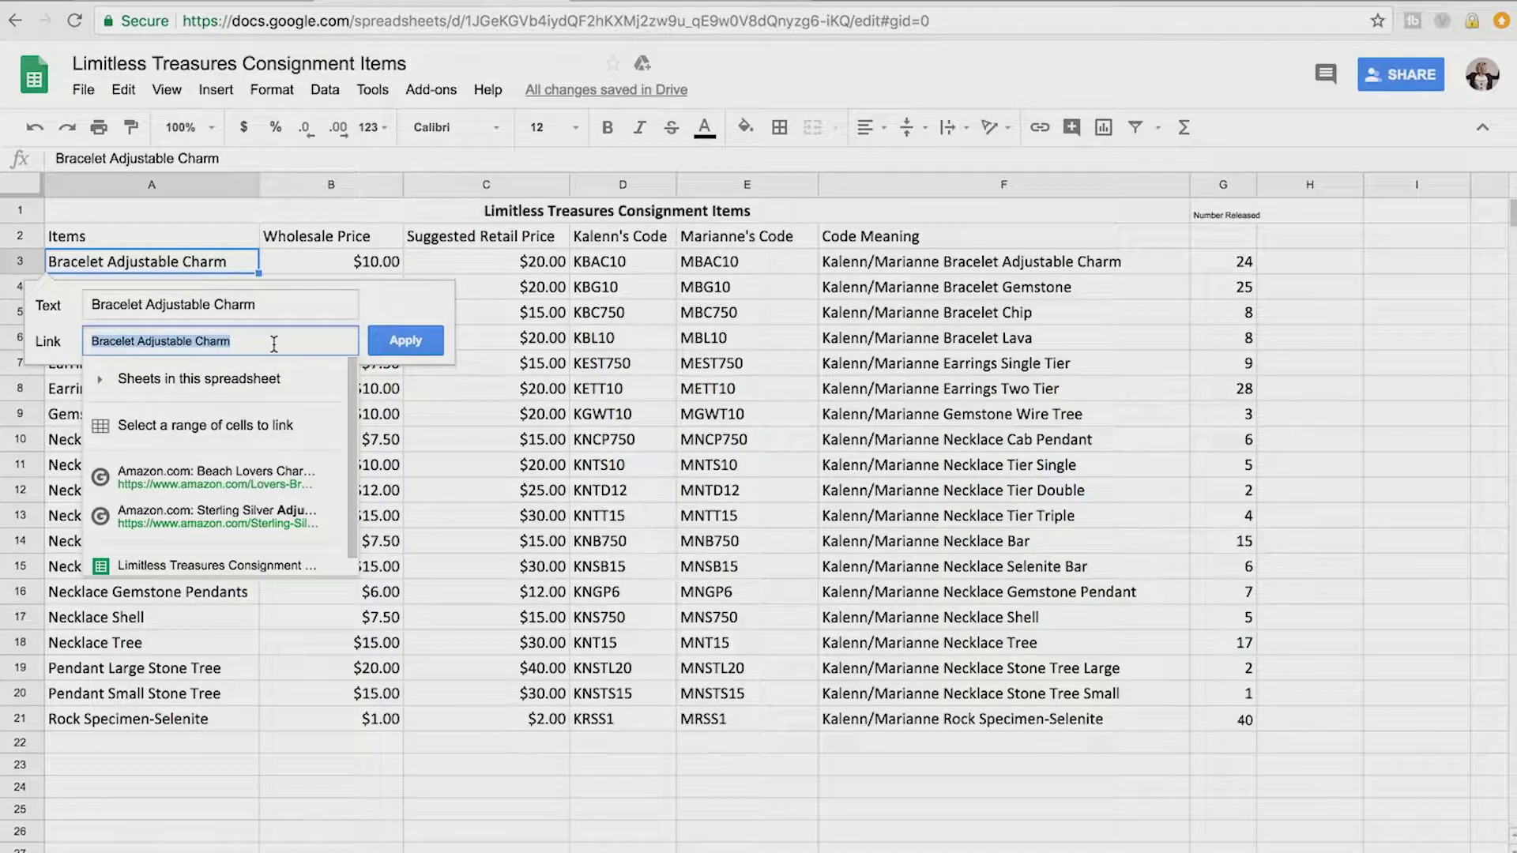
- Paste the Limitless Treasures URL as A3's link, apply it, and check the link
key("ctrl+v")
left_click(405, 341)
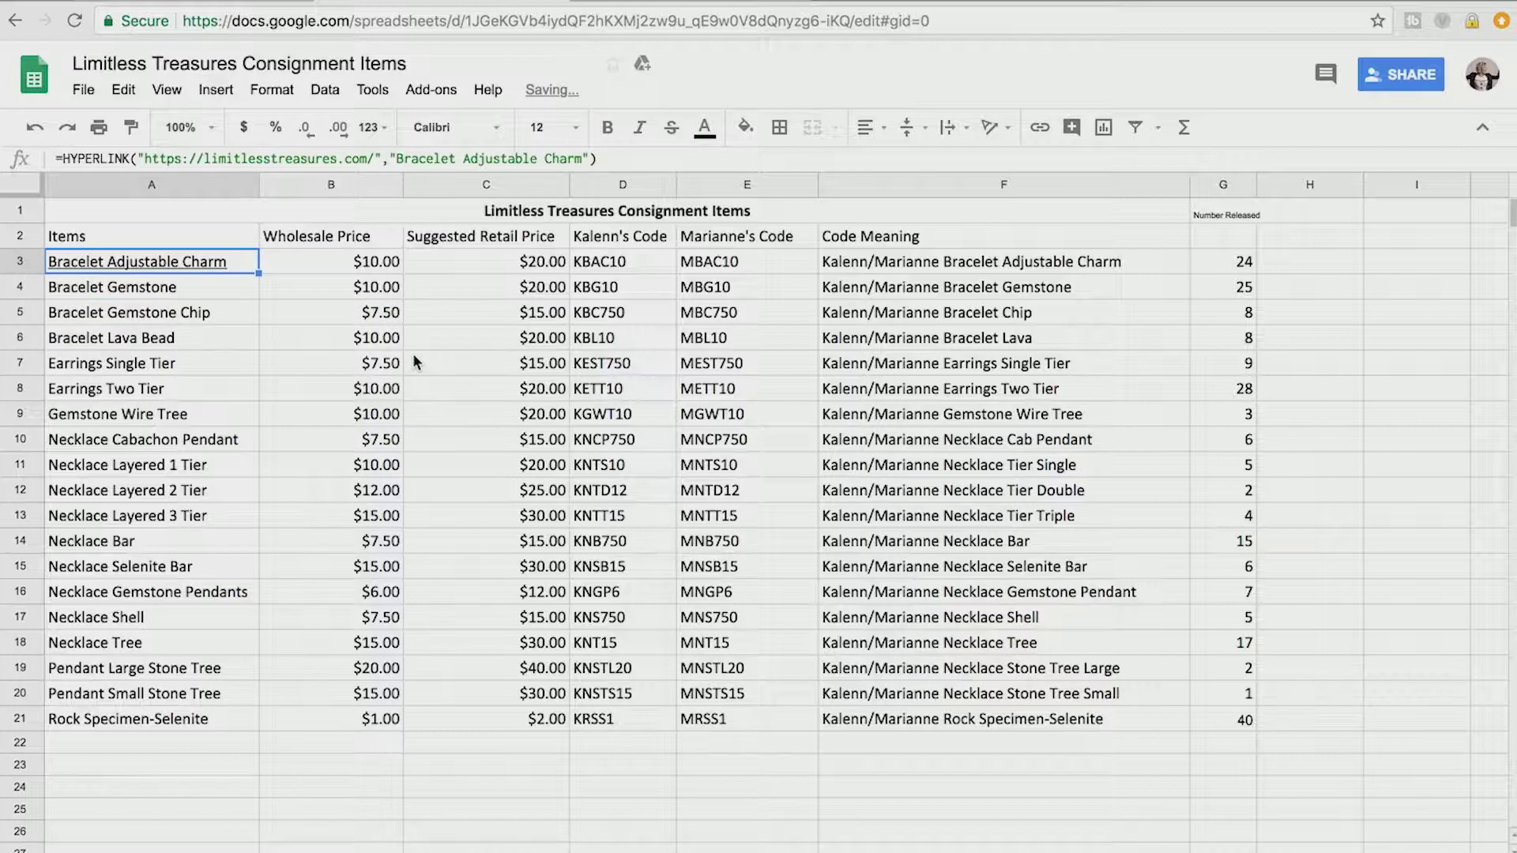
left_click(192, 367)
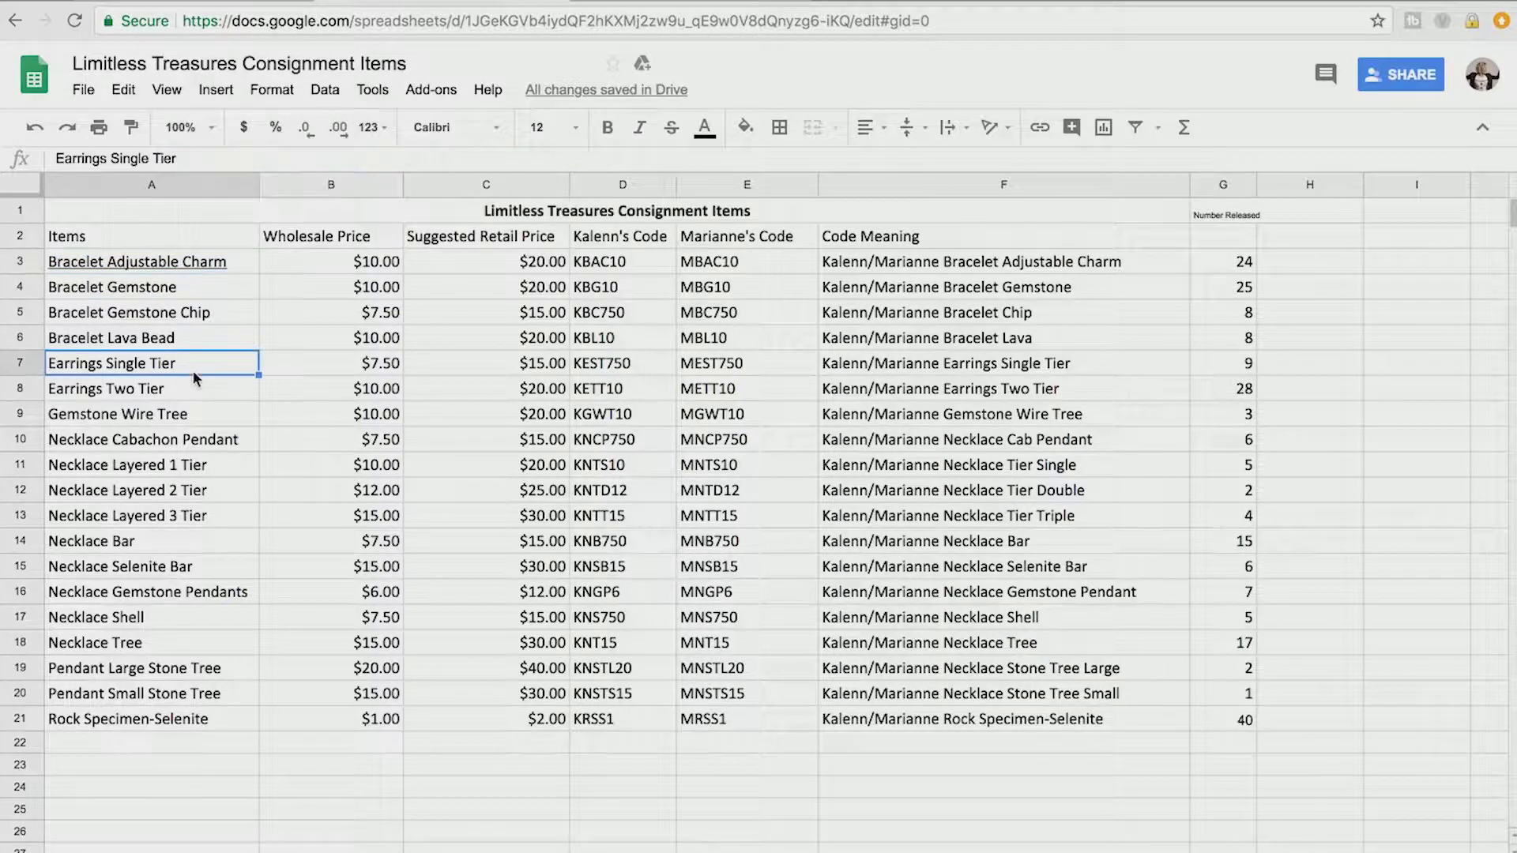
left_click(187, 267)
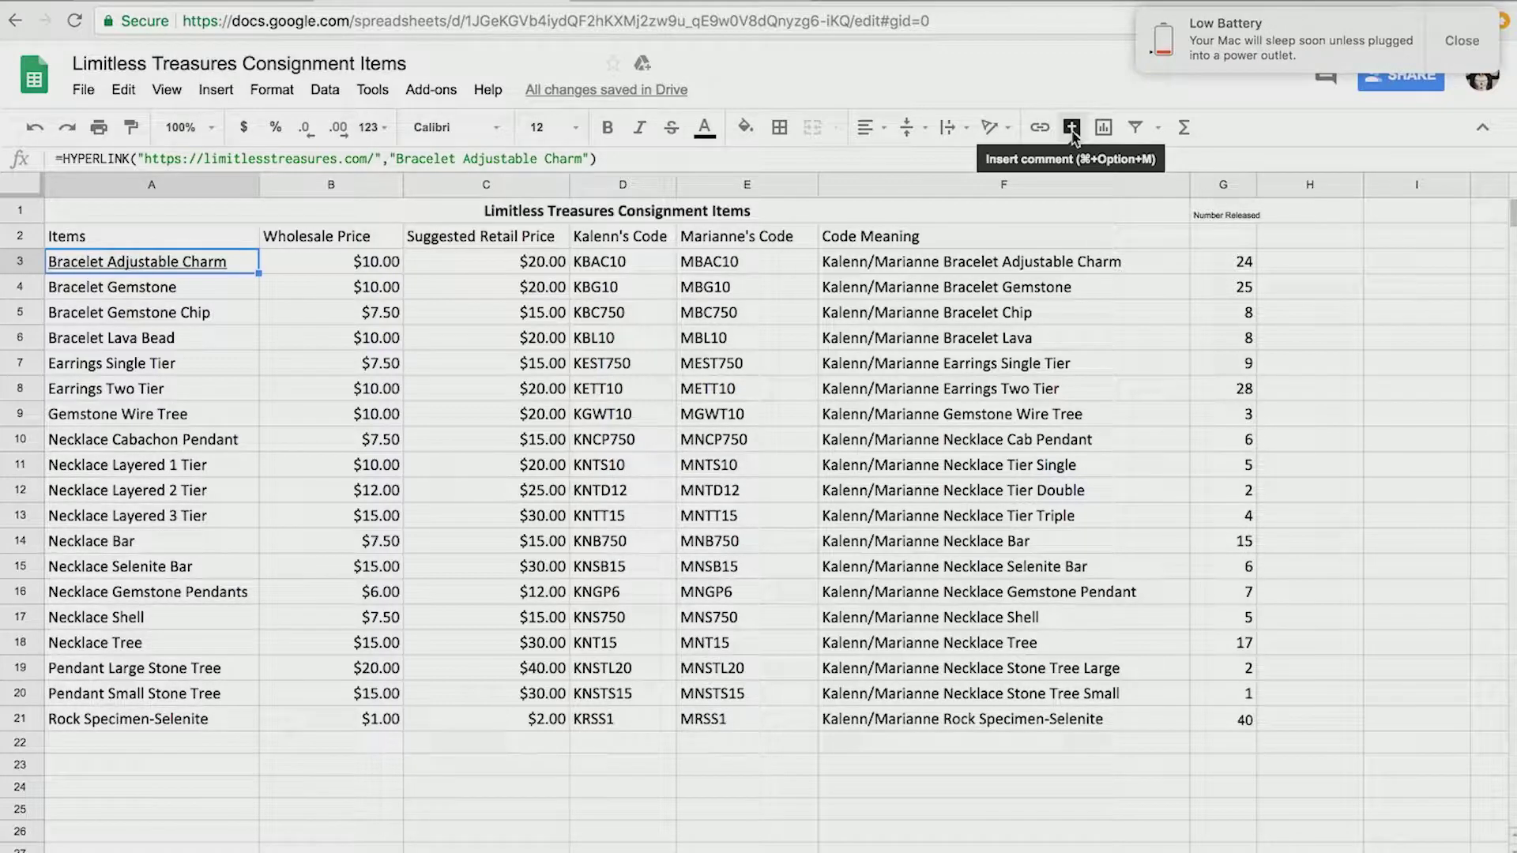
left_click(1462, 50)
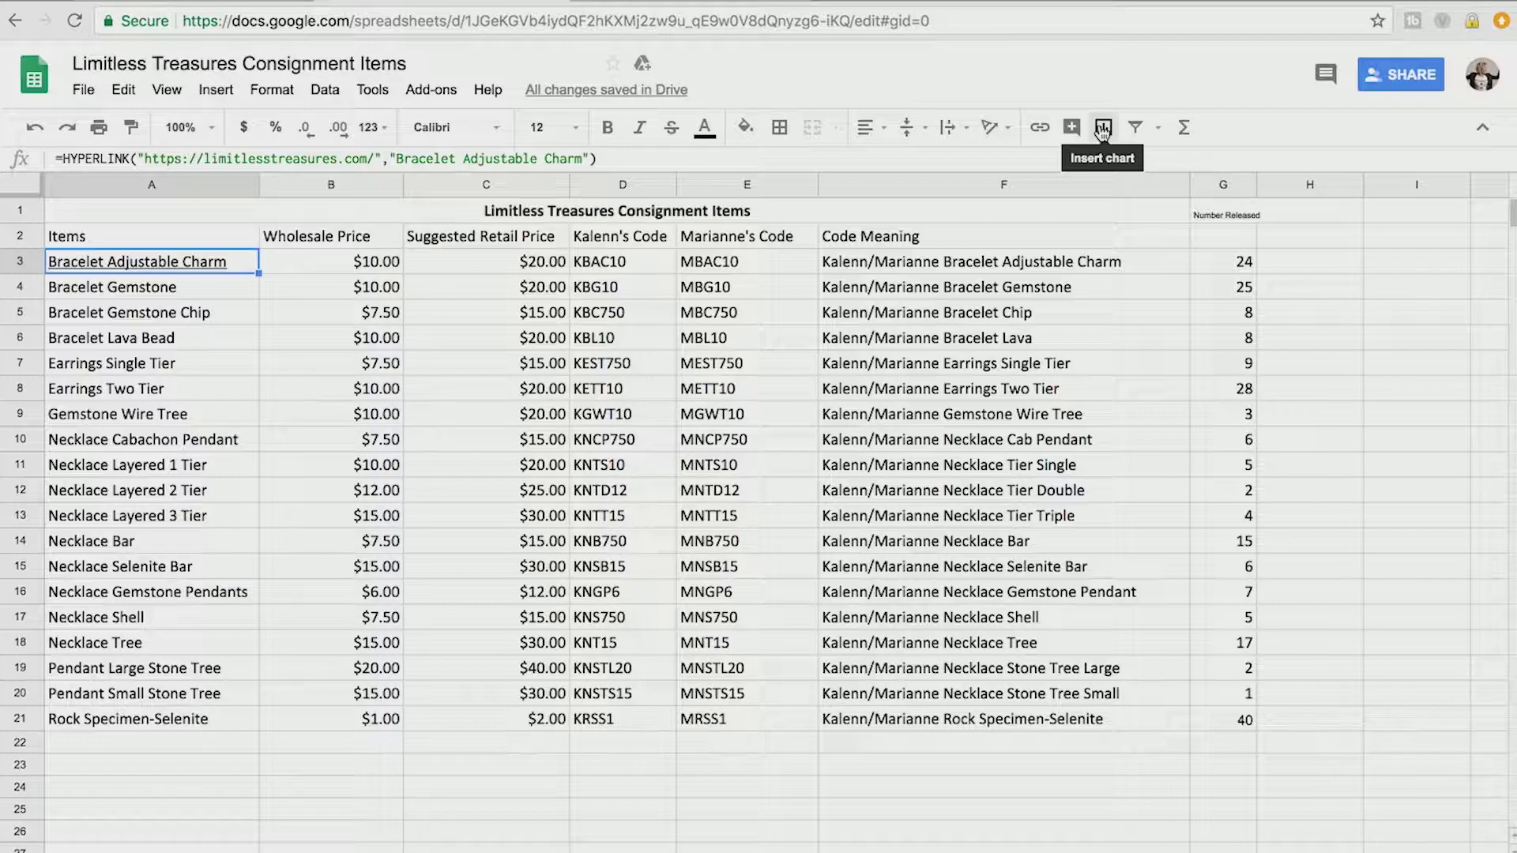